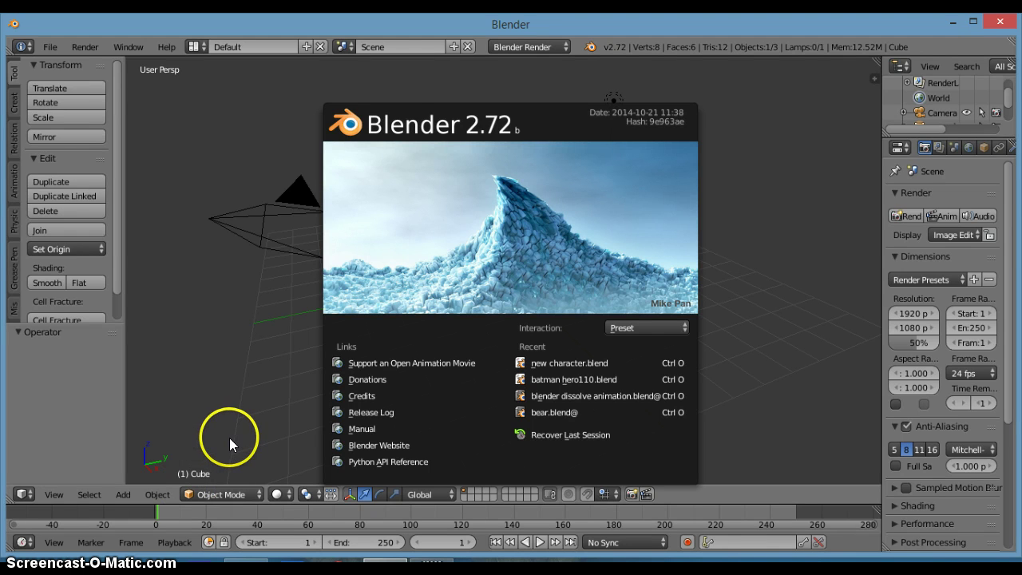
Dismiss the splash screen, put the default cube into Edit Mode and switch to the front orthographic view
{"action": "left_click", "coordinate": [356, 302]}
{"action": "middle_click_drag", "start_coordinate": [364, 293], "coordinate": [427, 415]}
{"action": "scroll", "coordinate": [427, 414], "scroll_direction": "up", "scroll_amount": 4}
{"action": "scroll", "coordinate": [448, 411], "scroll_direction": "up", "scroll_amount": 5}
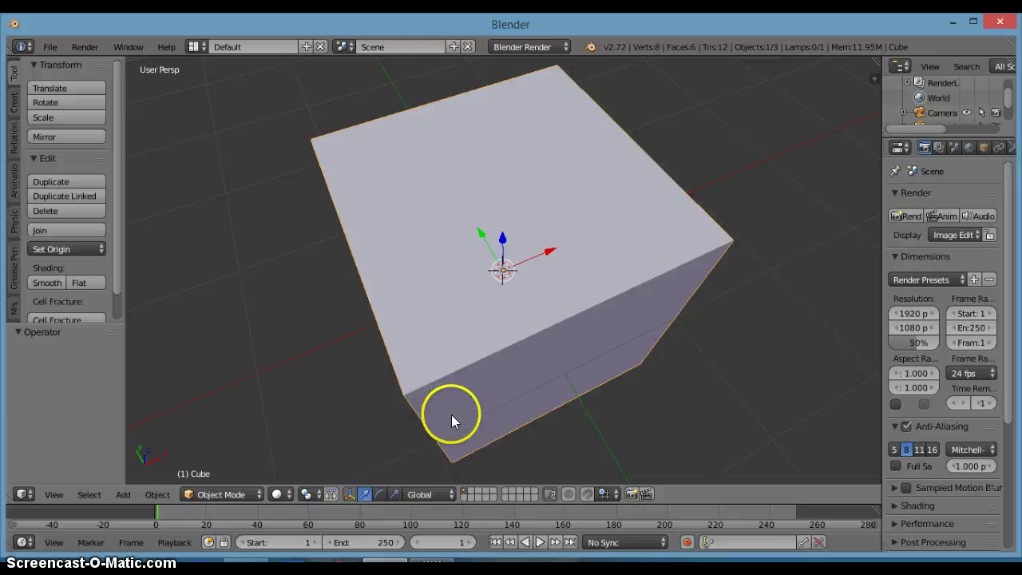
{"action": "scroll", "coordinate": [527, 439], "scroll_direction": "down", "scroll_amount": 7}
{"action": "middle_click_drag", "start_coordinate": [527, 438], "coordinate": [546, 348]}
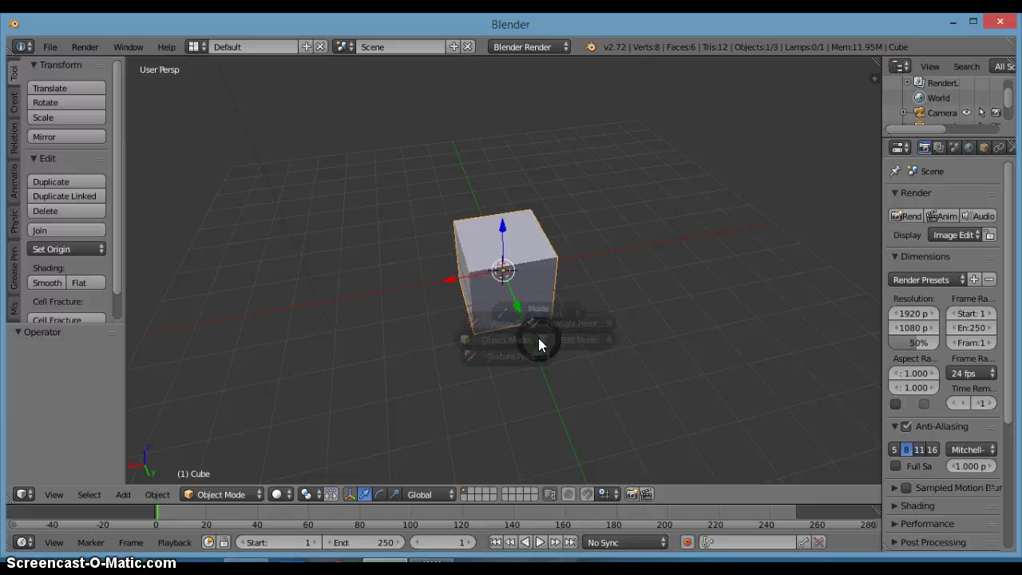
{"action": "key", "text": "Tab"}
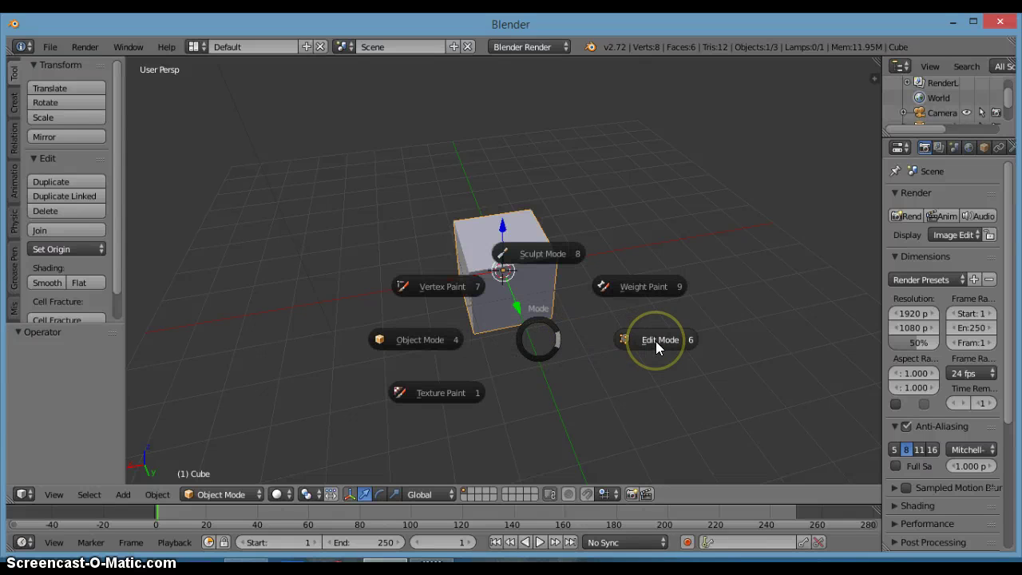
{"action": "left_click", "coordinate": [599, 398]}
{"action": "middle_click_drag", "start_coordinate": [529, 361], "coordinate": [550, 345]}
{"action": "key", "text": "KP_1"}
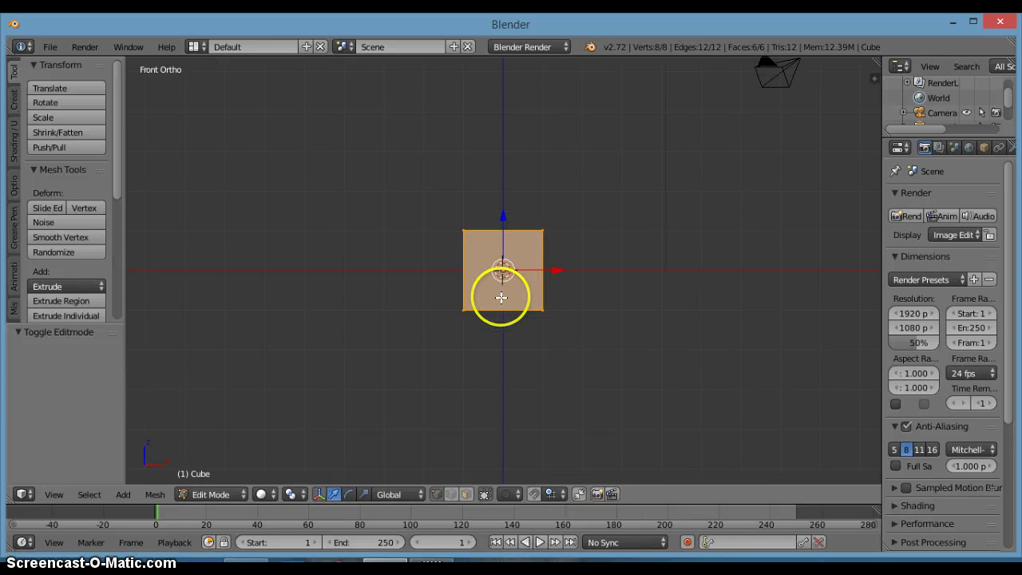
{"action": "scroll", "coordinate": [500, 293], "scroll_direction": "up", "scroll_amount": 3}
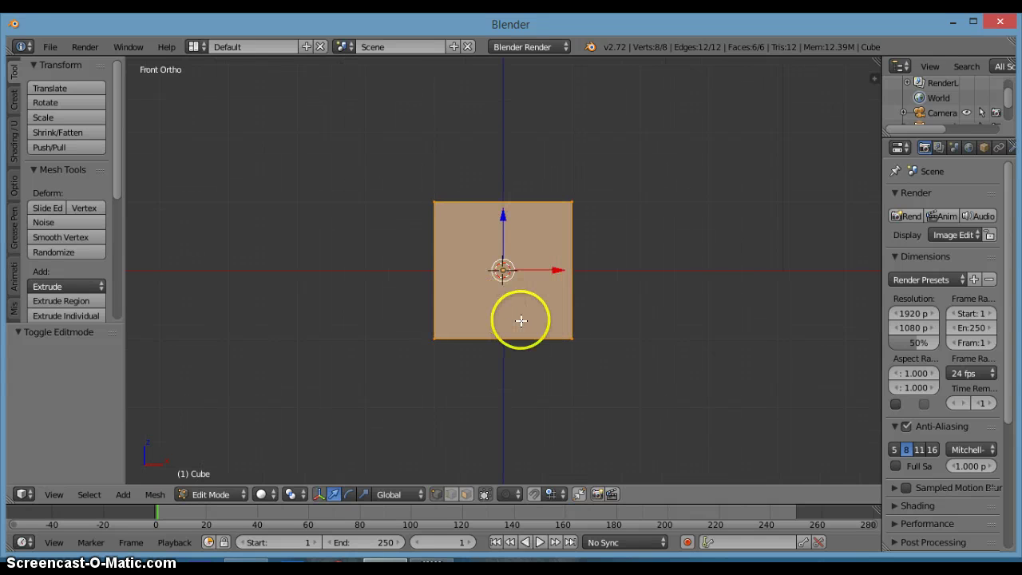
Select only the cube's top vertices and extrude them upward twice, 2 units each time, to form the first leg
{"action": "key", "text": "a"}
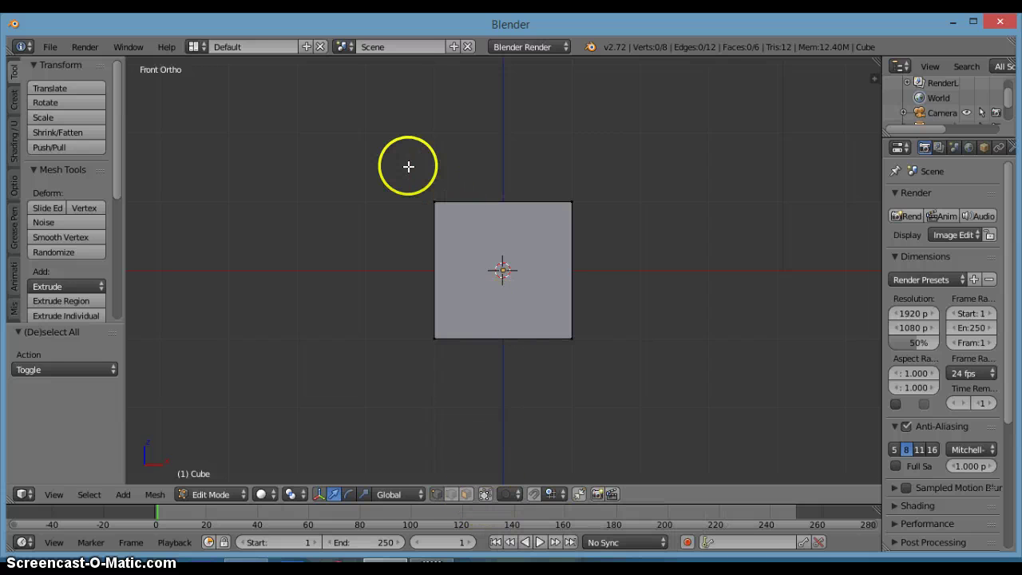
{"action": "key", "text": "b"}
{"action": "left_click_drag", "start_coordinate": [395, 162], "coordinate": [615, 224]}
{"action": "middle_click_drag", "start_coordinate": [615, 222], "coordinate": [576, 360], "text": "shift"}
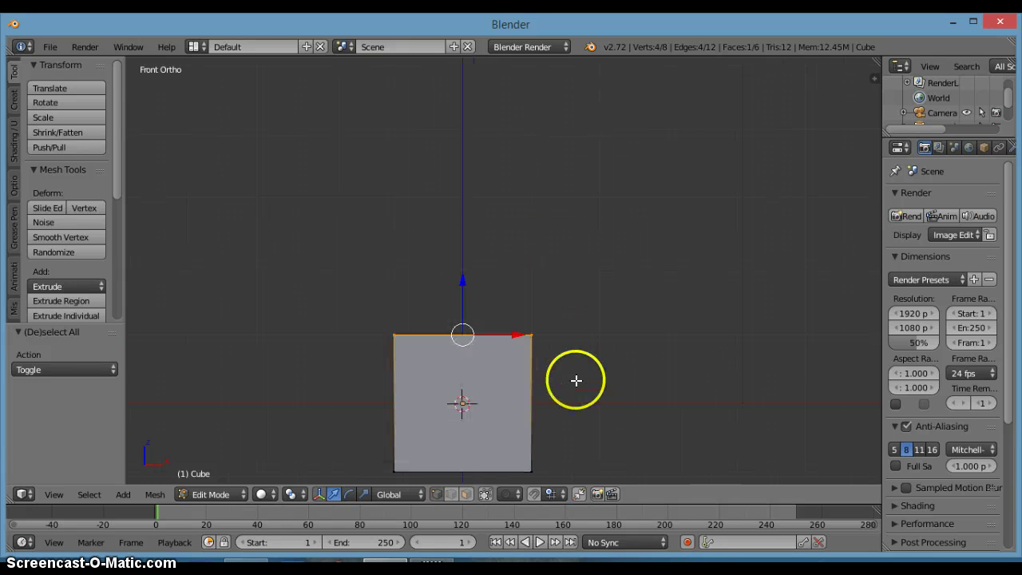
{"action": "scroll", "coordinate": [582, 375], "scroll_direction": "up", "scroll_amount": 2, "text": "shift"}
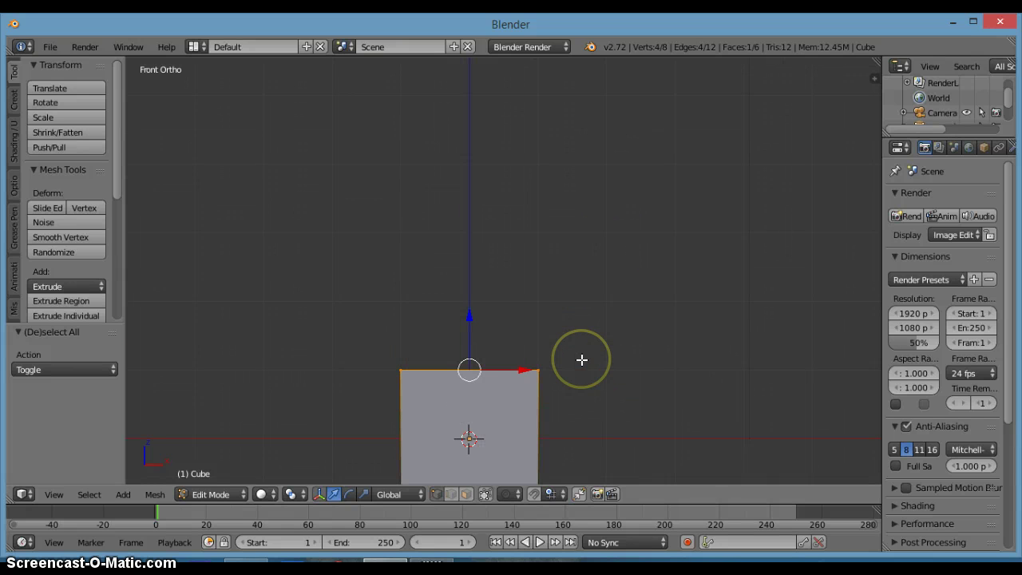
{"action": "key", "text": "e"}
{"action": "key", "text": "2"}
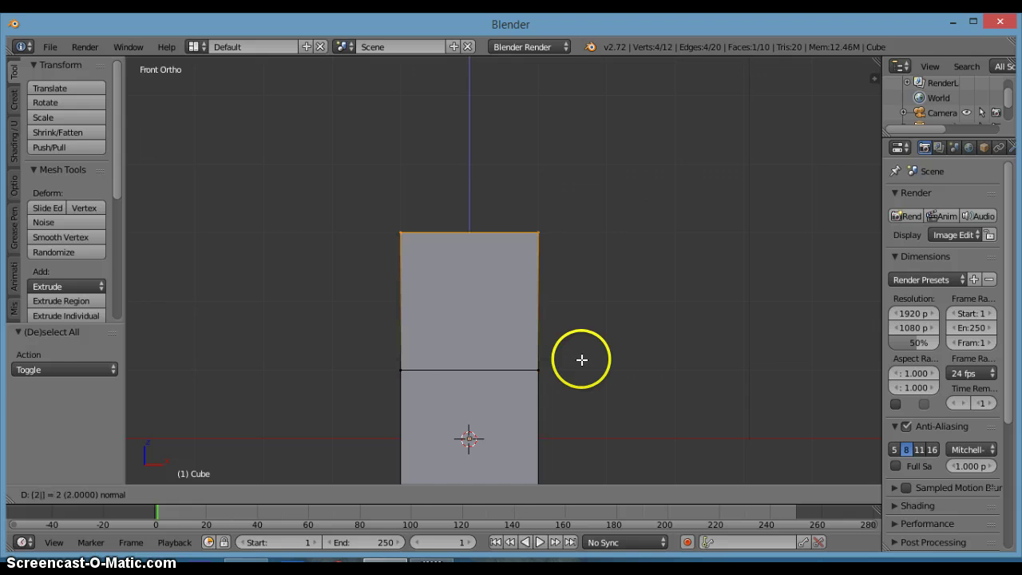
{"action": "key", "text": "Return"}
{"action": "key", "text": "e"}
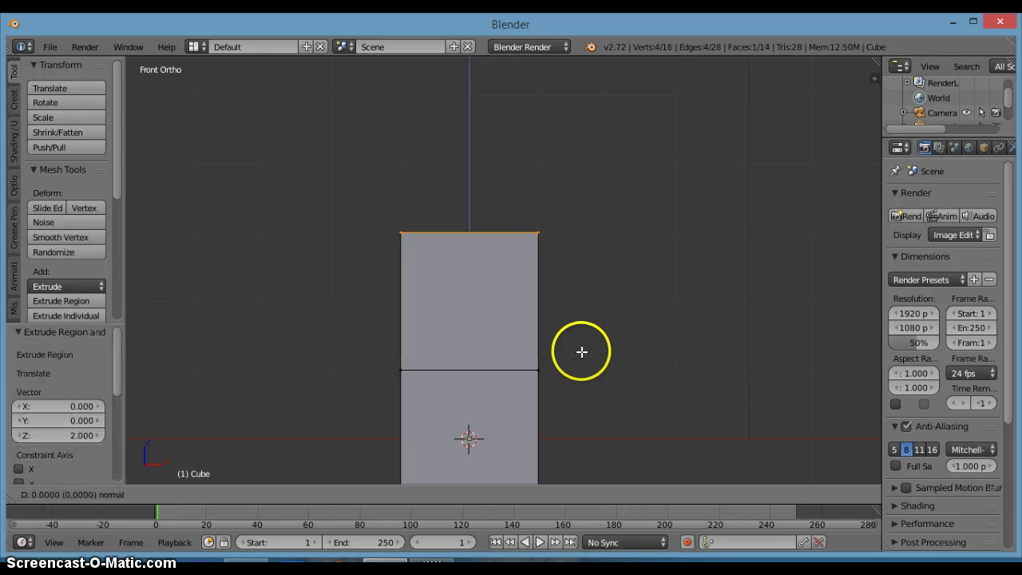
{"action": "key", "text": "2"}
{"action": "key", "text": "Return"}
{"action": "scroll", "coordinate": [564, 332], "scroll_direction": "down", "scroll_amount": 2}
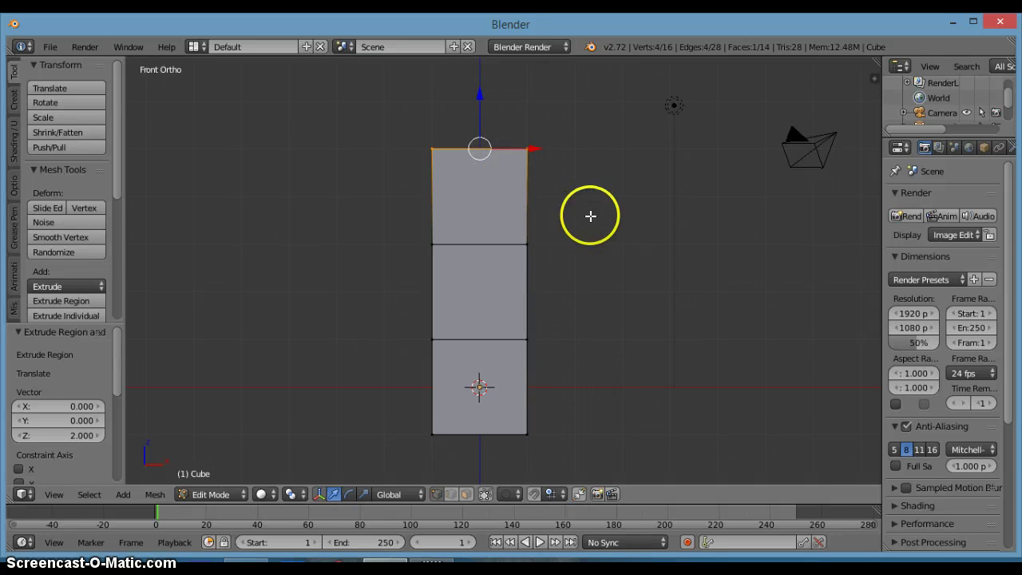
Select the right side of the leg's topmost block and extrude it along positive X twice, 2 units each time
{"action": "middle_click_drag", "start_coordinate": [596, 226], "coordinate": [512, 266], "text": "shift"}
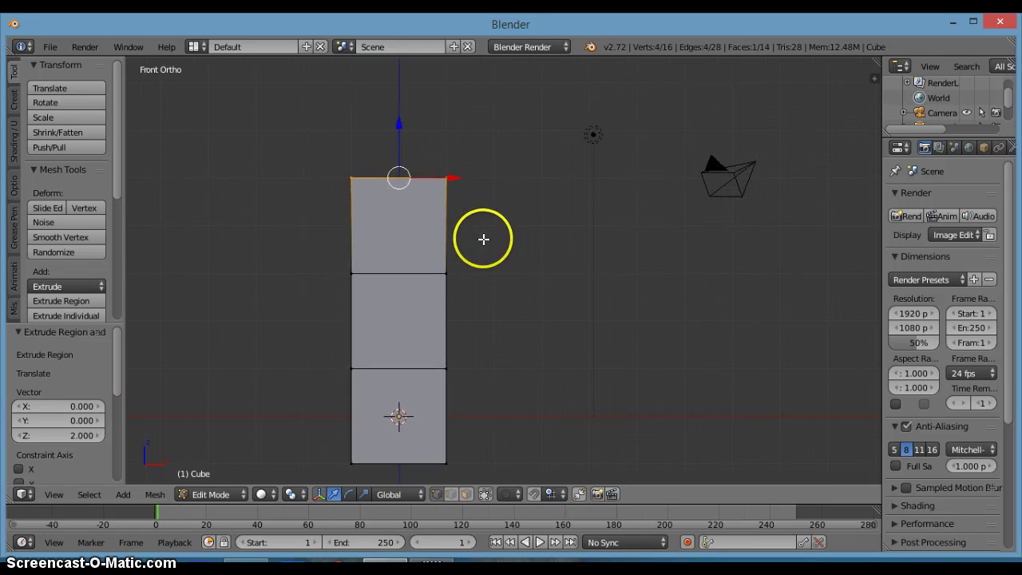
{"action": "scroll", "coordinate": [479, 248], "scroll_direction": "up", "scroll_amount": 1}
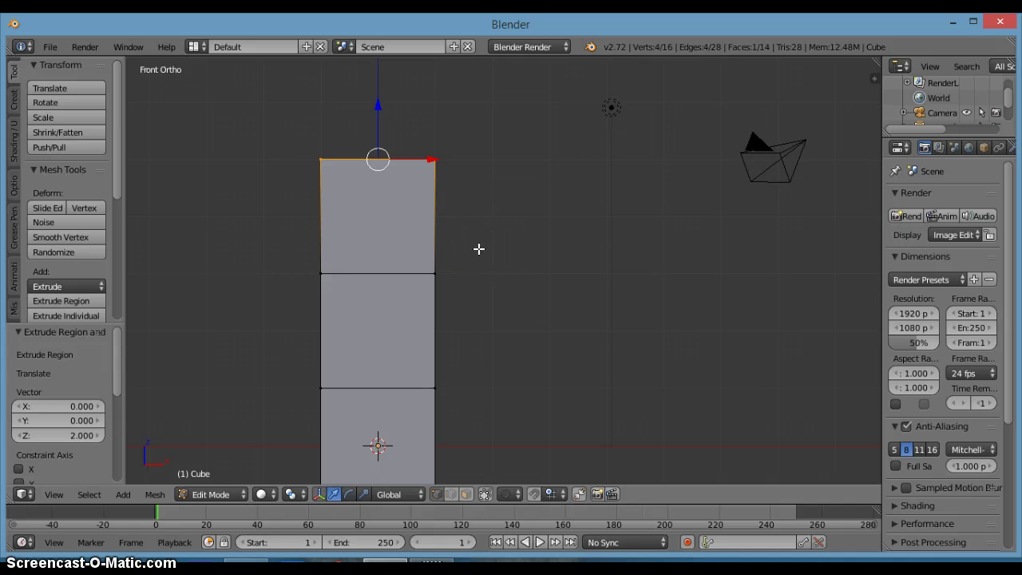
{"action": "key", "text": "a"}
{"action": "key", "text": "n"}
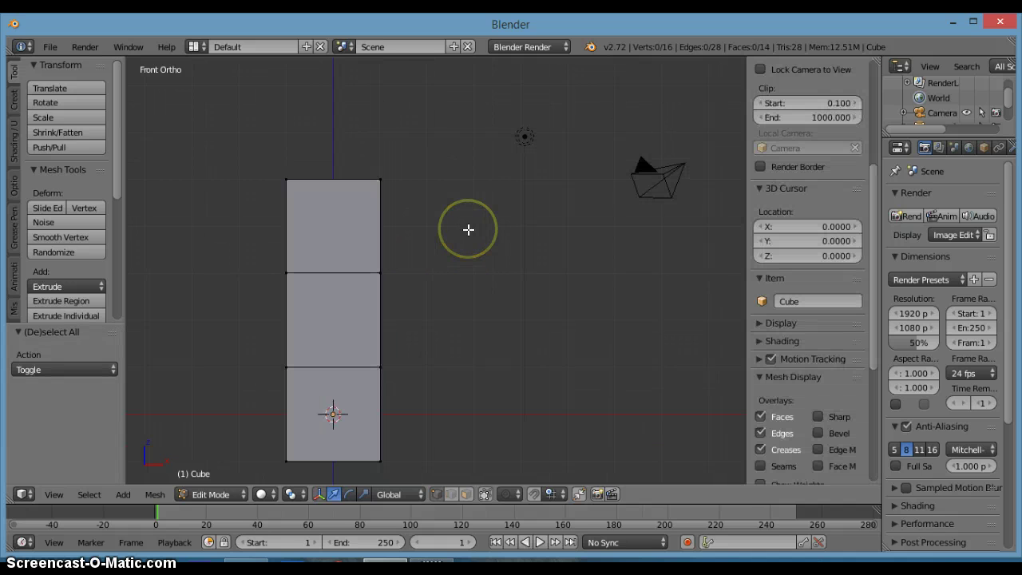
{"action": "key", "text": "n"}
{"action": "key", "text": "b"}
{"action": "left_click_drag", "start_coordinate": [424, 141], "coordinate": [489, 290]}
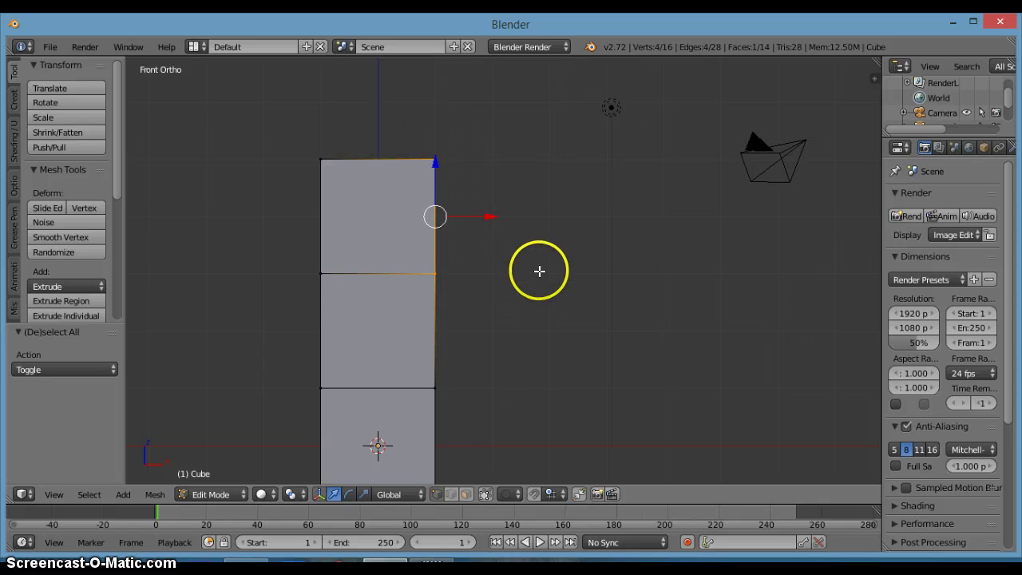
{"action": "middle_click_drag", "start_coordinate": [541, 271], "coordinate": [433, 259], "text": "shift"}
{"action": "key", "text": "e"}
{"action": "key", "text": "2"}
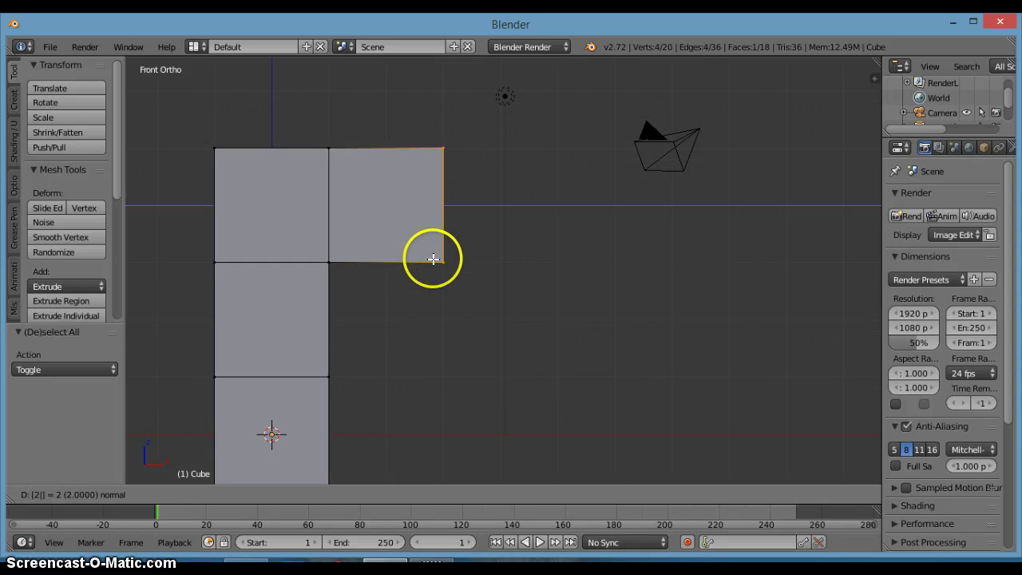
{"action": "key", "text": "Return"}
{"action": "key", "text": "e"}
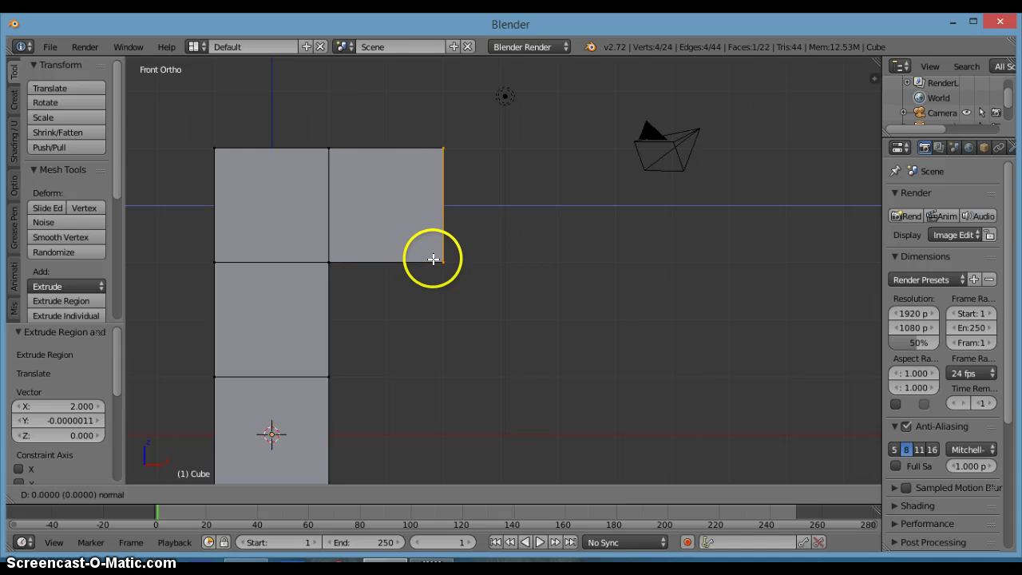
{"action": "key", "text": "2"}
{"action": "key", "text": "Return"}
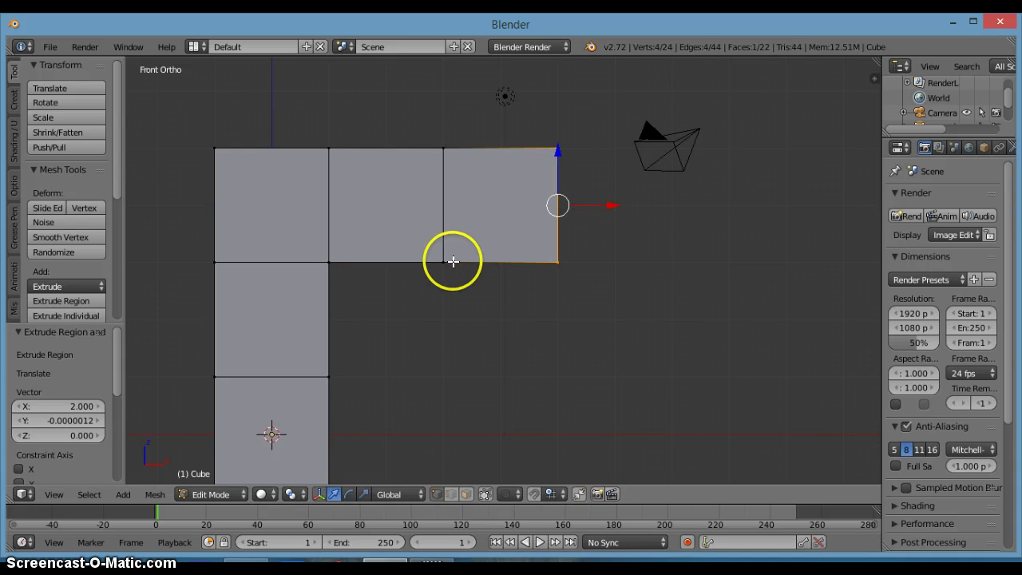
Select the underside of the outermost block and extrude it downward twice, 2 units each time, to form the second leg
{"action": "key", "text": "a"}
{"action": "key", "text": "b"}
{"action": "left_click_drag", "start_coordinate": [436, 248], "coordinate": [584, 318]}
{"action": "key", "text": "e"}
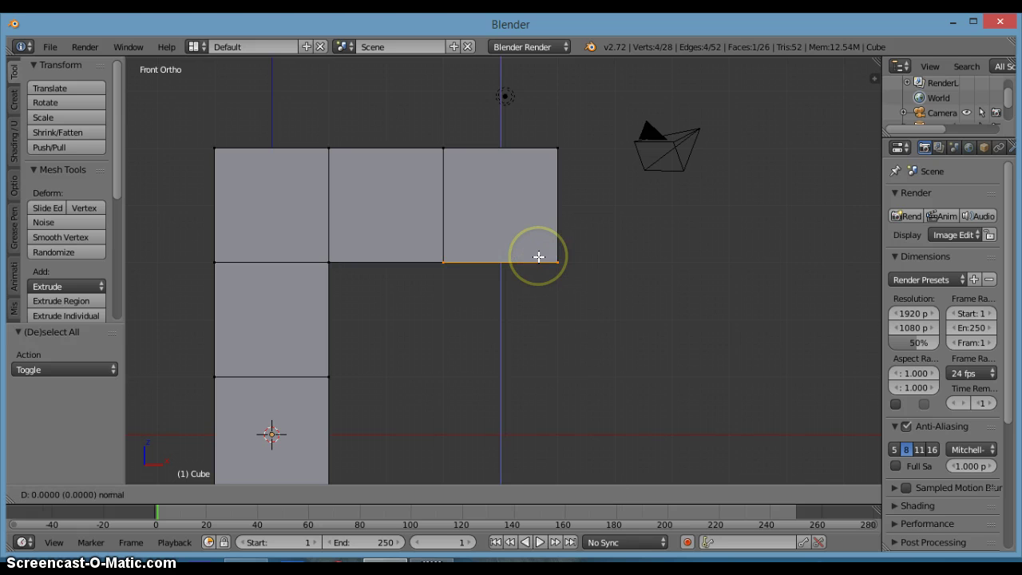
{"action": "key", "text": "2"}
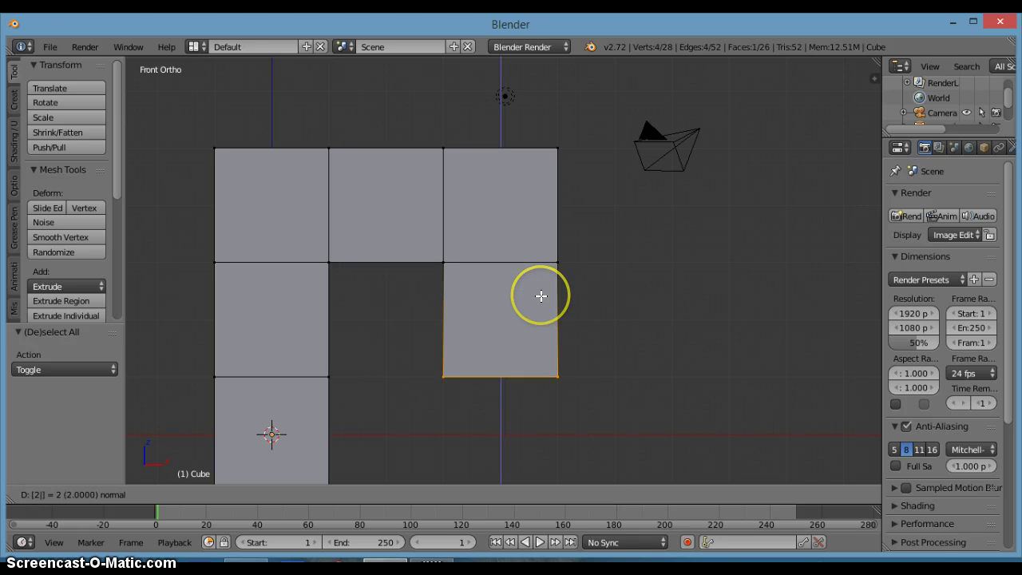
{"action": "key", "text": "Return"}
{"action": "middle_click_drag", "start_coordinate": [575, 338], "coordinate": [554, 212], "text": "shift"}
{"action": "key", "text": "e"}
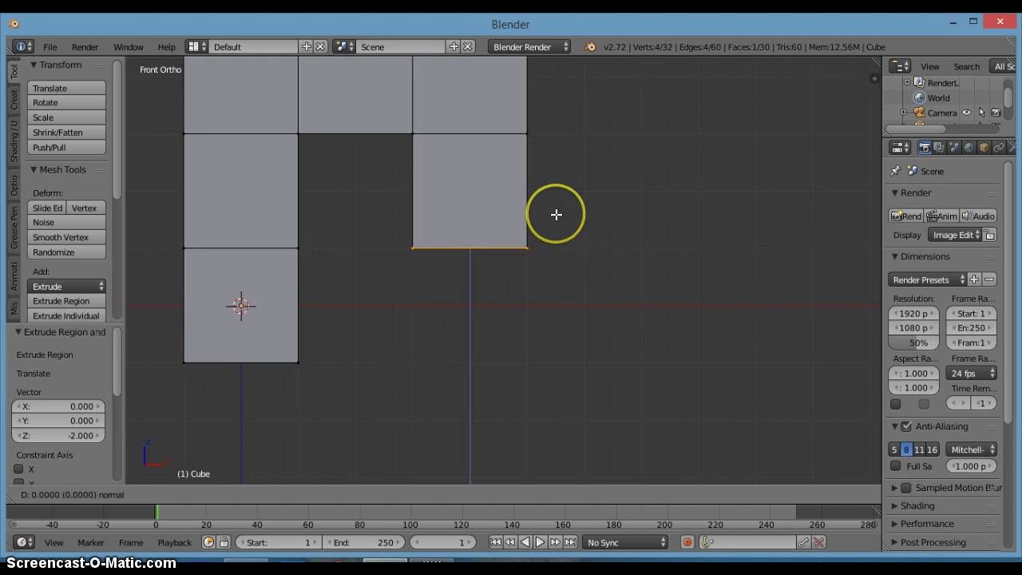
{"action": "key", "text": "2"}
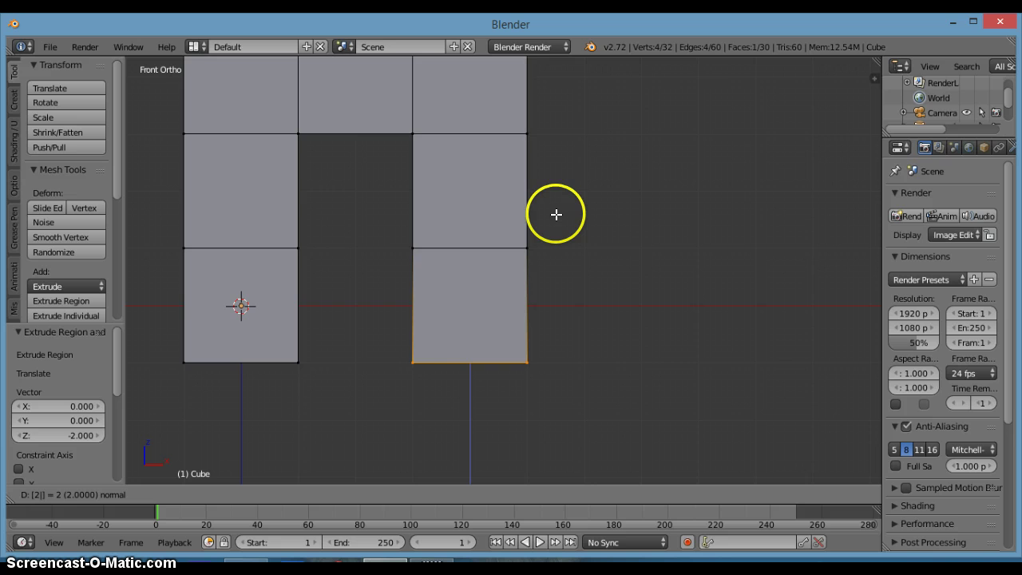
{"action": "key", "text": "Return"}
Select the top of the middle block joining the two legs and extrude it upward by 2 units
{"action": "scroll", "coordinate": [552, 218], "scroll_direction": "down", "scroll_amount": 3}
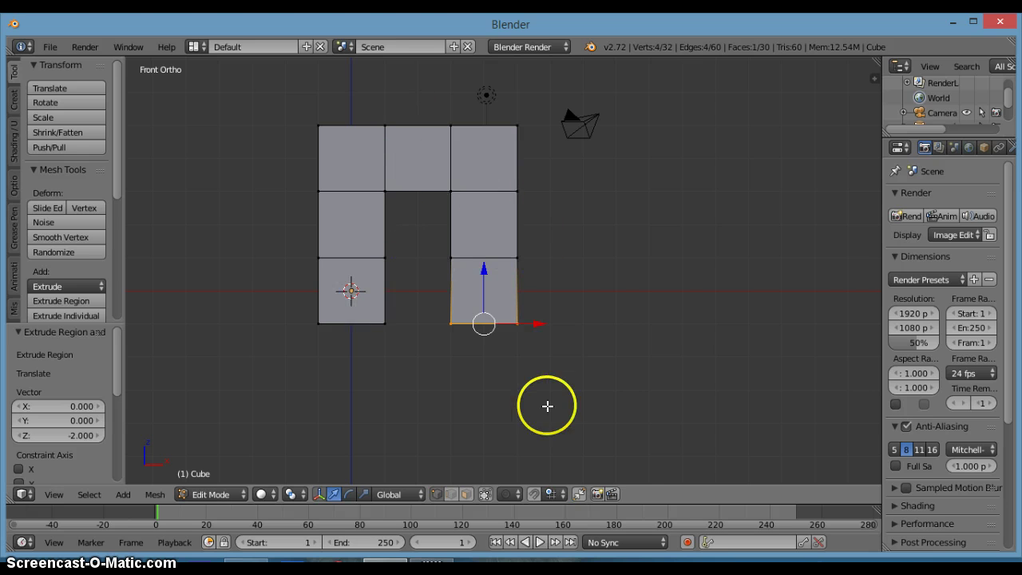
{"action": "scroll", "coordinate": [472, 293], "scroll_direction": "up", "scroll_amount": 4, "text": "shift"}
{"action": "scroll", "coordinate": [470, 303], "scroll_direction": "up", "scroll_amount": 2}
{"action": "key", "text": "a"}
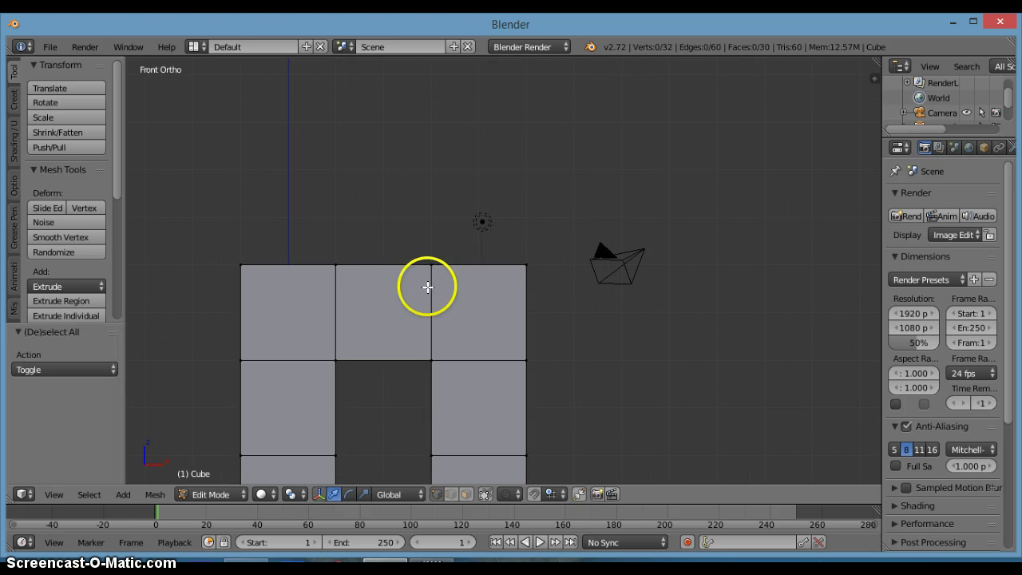
{"action": "key", "text": "b"}
{"action": "key", "text": "Escape"}
{"action": "key", "text": "b"}
{"action": "left_click_drag", "start_coordinate": [316, 231], "coordinate": [451, 288]}
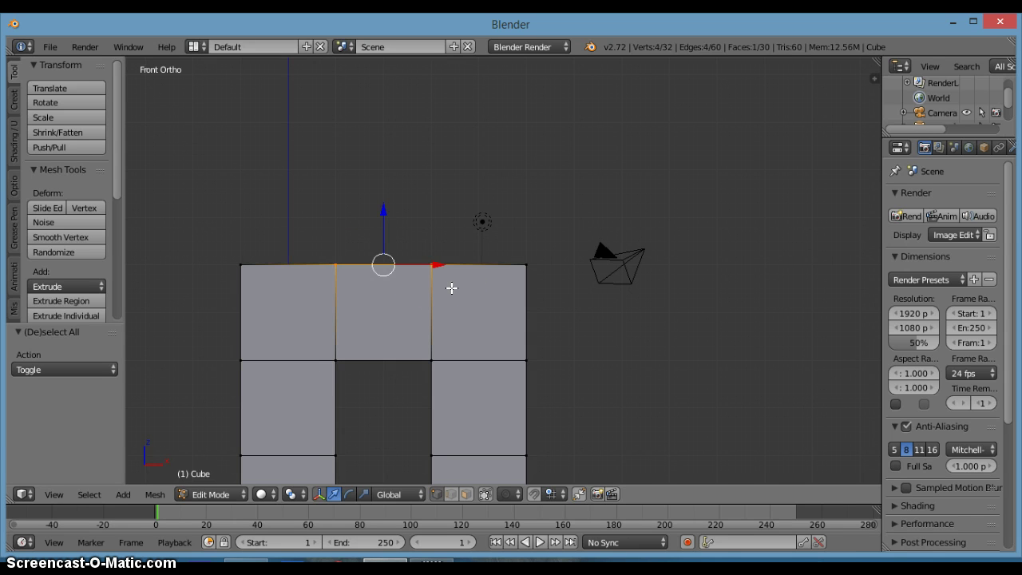
{"action": "middle_click_drag", "start_coordinate": [451, 289], "coordinate": [497, 279], "text": "shift"}
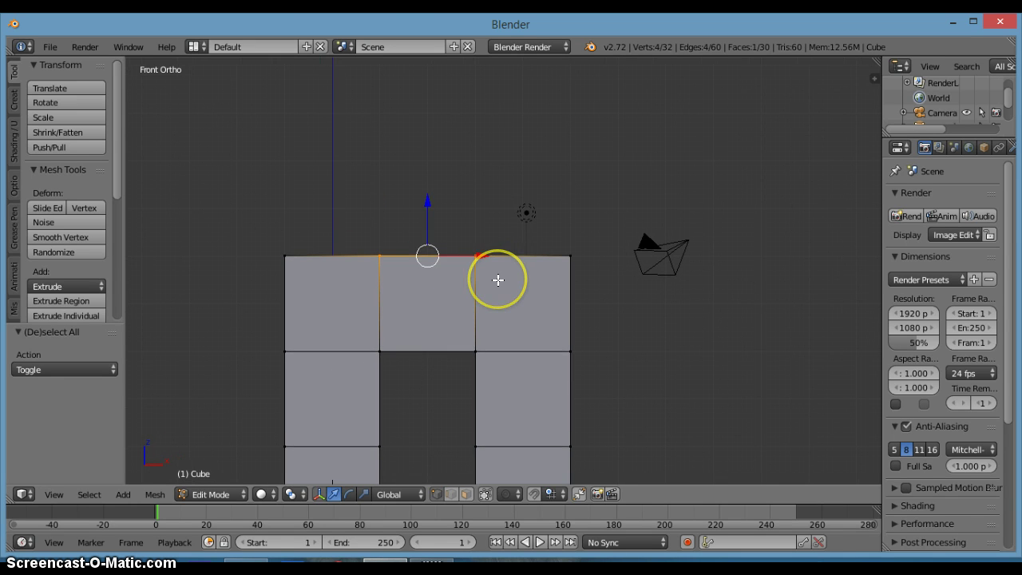
{"action": "type", "text": "e"}
{"action": "type", "text": "2"}
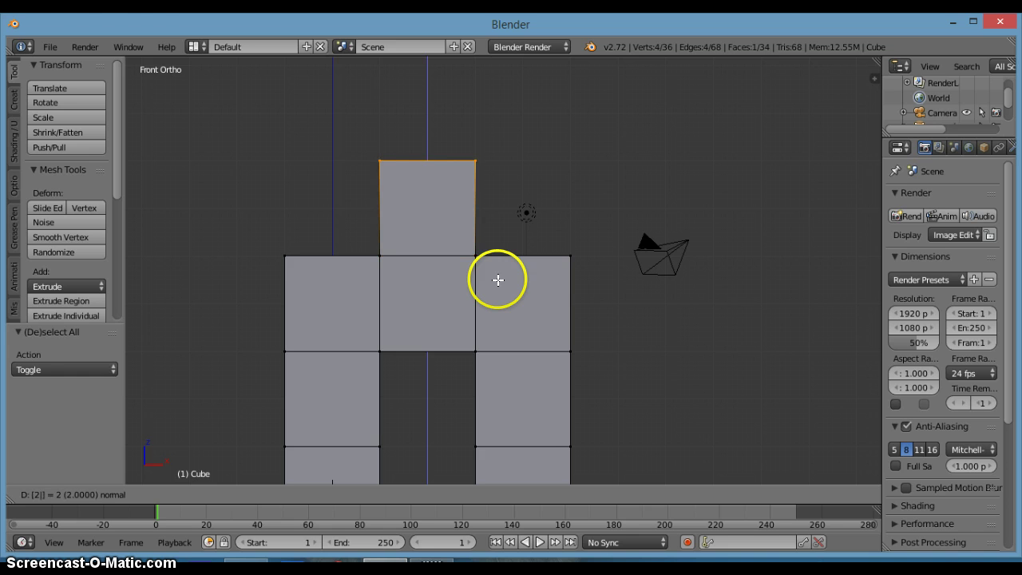
{"action": "left_click", "coordinate": [498, 280]}
Extrude the top of the torso column upward two more times, 2 units each
{"action": "type", "text": "e"}
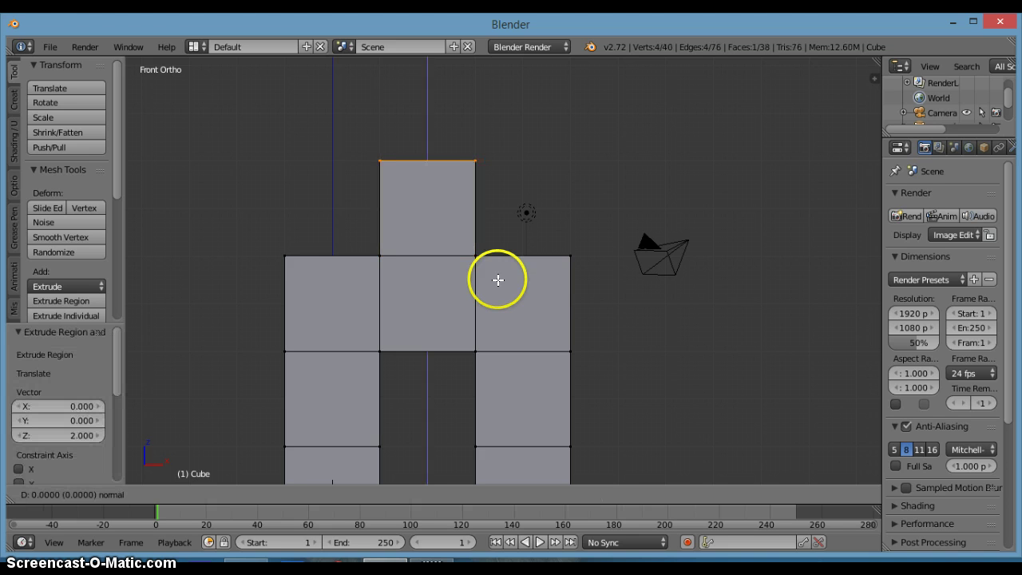
{"action": "type", "text": "2"}
{"action": "left_click", "coordinate": [497, 279]}
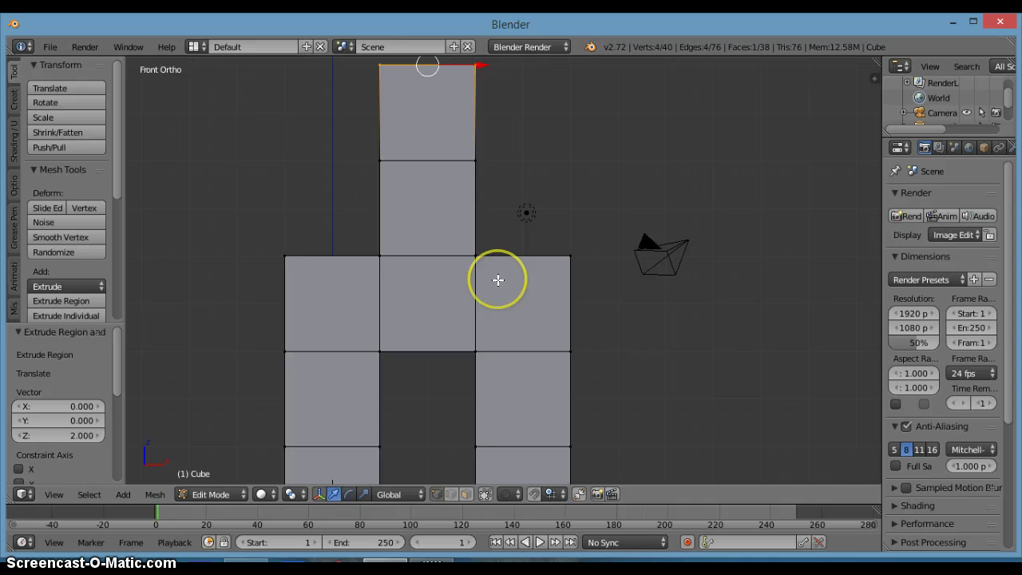
{"action": "middle_click_drag", "start_coordinate": [498, 280], "coordinate": [487, 415], "text": "shift"}
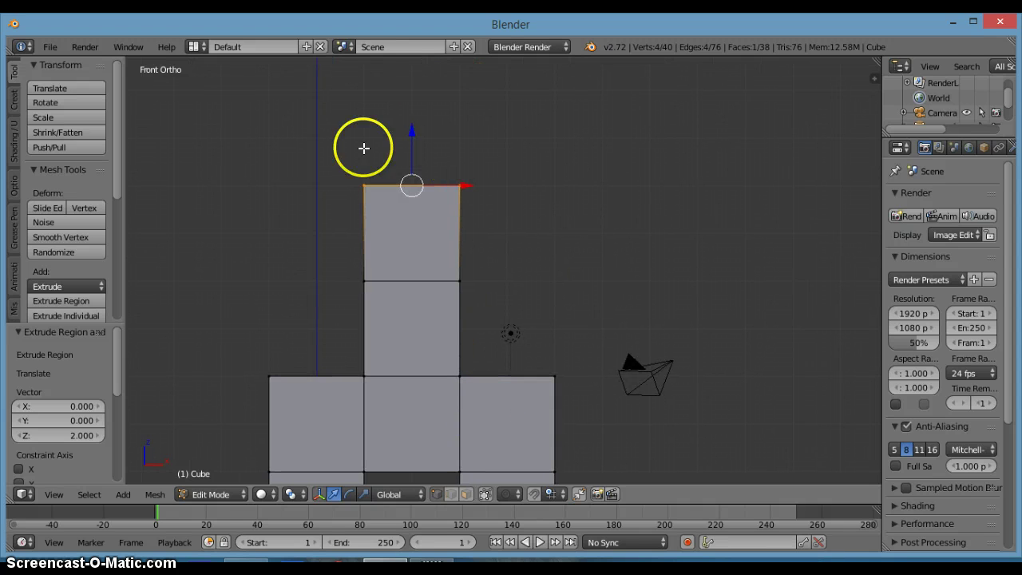
{"action": "key", "text": "e"}
{"action": "key", "text": "2"}
{"action": "left_click", "coordinate": [459, 221]}
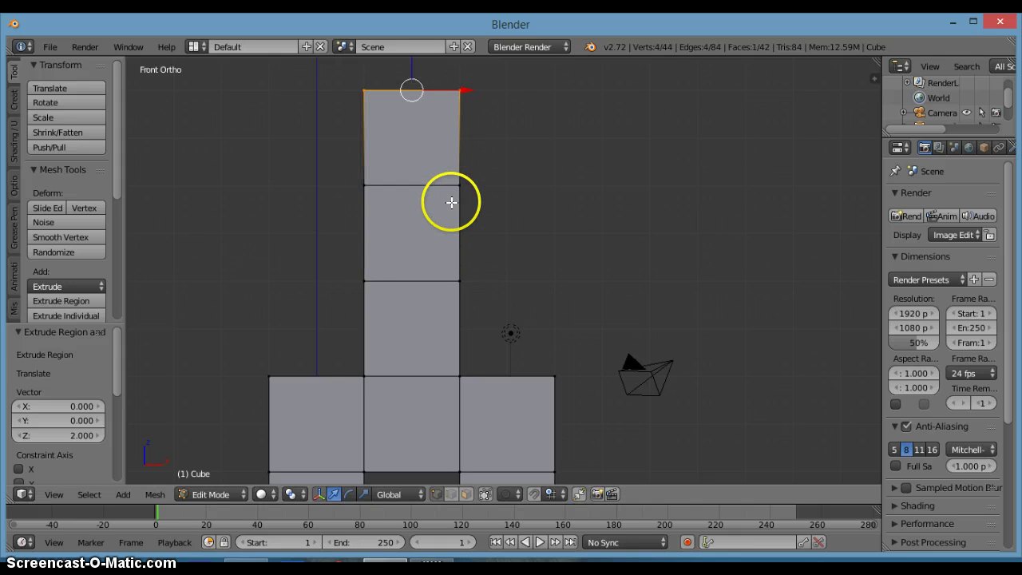
Select the right side of the torso column's second block from the top and extrude it along positive X twice, 2 units each time
{"action": "key", "text": "a"}
{"action": "left_click_drag", "start_coordinate": [444, 161], "coordinate": [504, 296]}
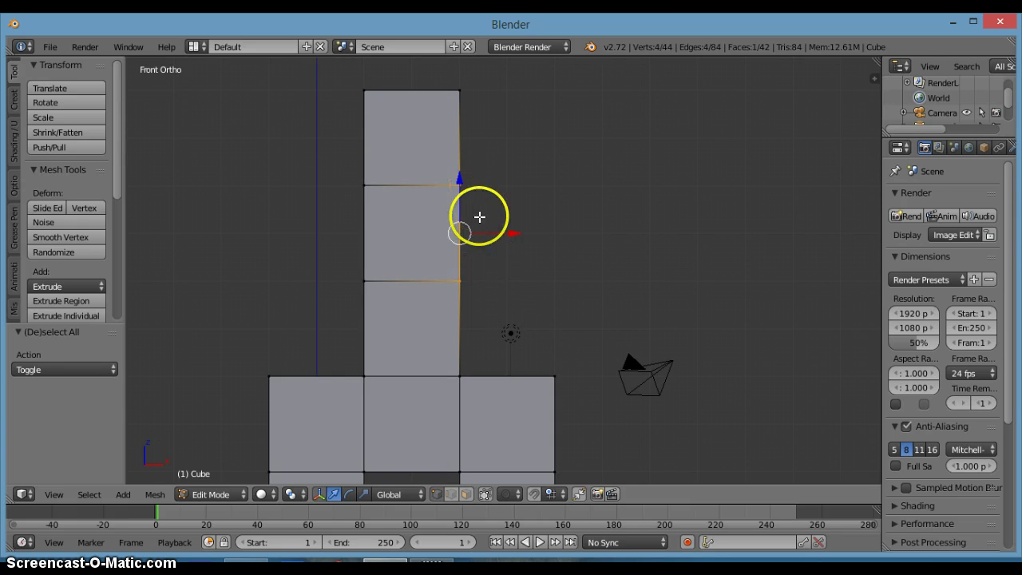
{"action": "key", "text": "e"}
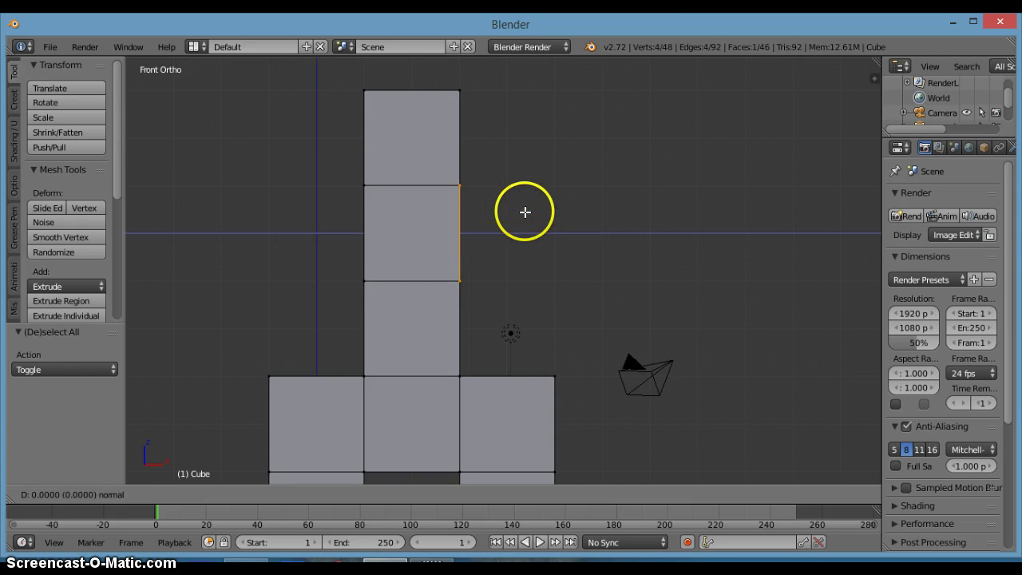
{"action": "key", "text": "2"}
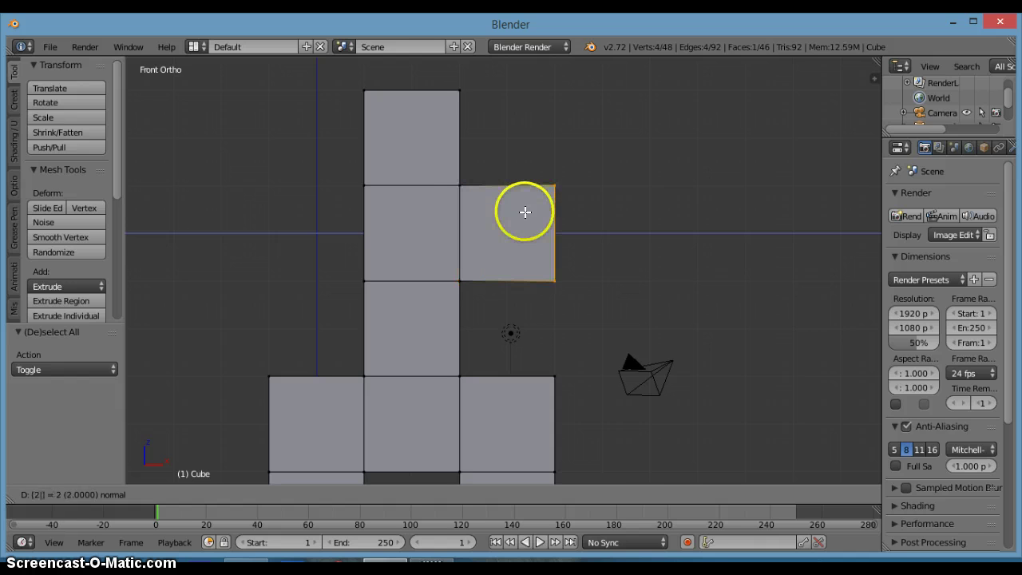
{"action": "key", "text": "Return"}
{"action": "key", "text": "e"}
{"action": "key", "text": "2"}
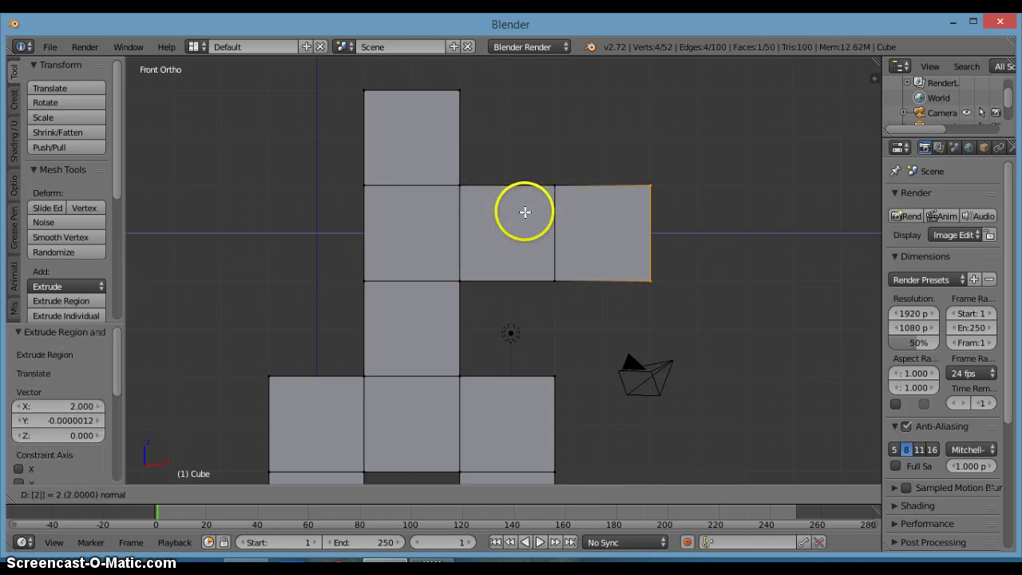
{"action": "key", "text": "Return"}
Select the opposite side of the same torso block and extrude it along negative X twice, 2 units each, to form the other arm
{"action": "key", "text": "a"}
{"action": "key", "text": "b"}
{"action": "left_click_drag", "start_coordinate": [334, 160], "coordinate": [387, 299]}
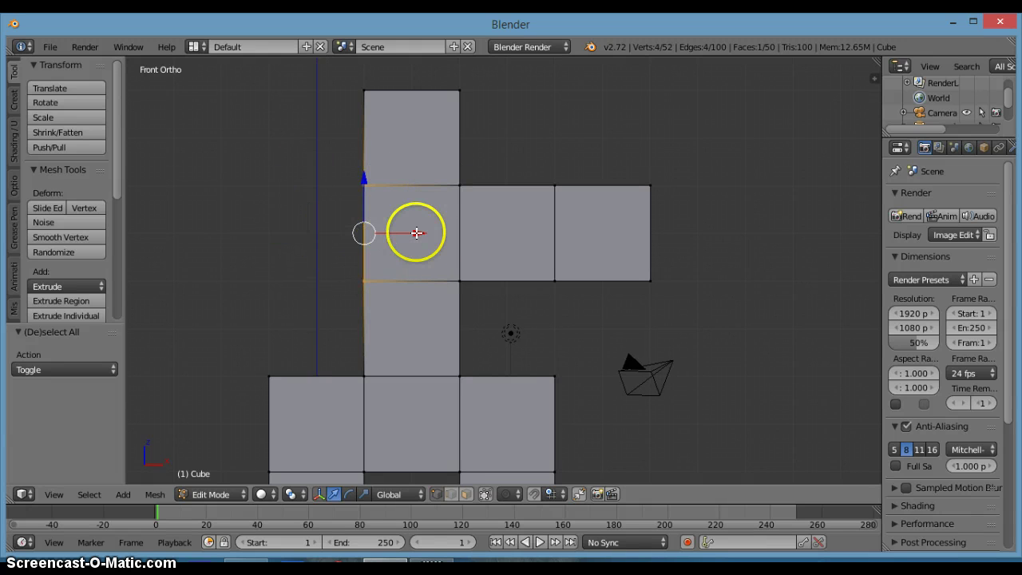
{"action": "key", "text": "e"}
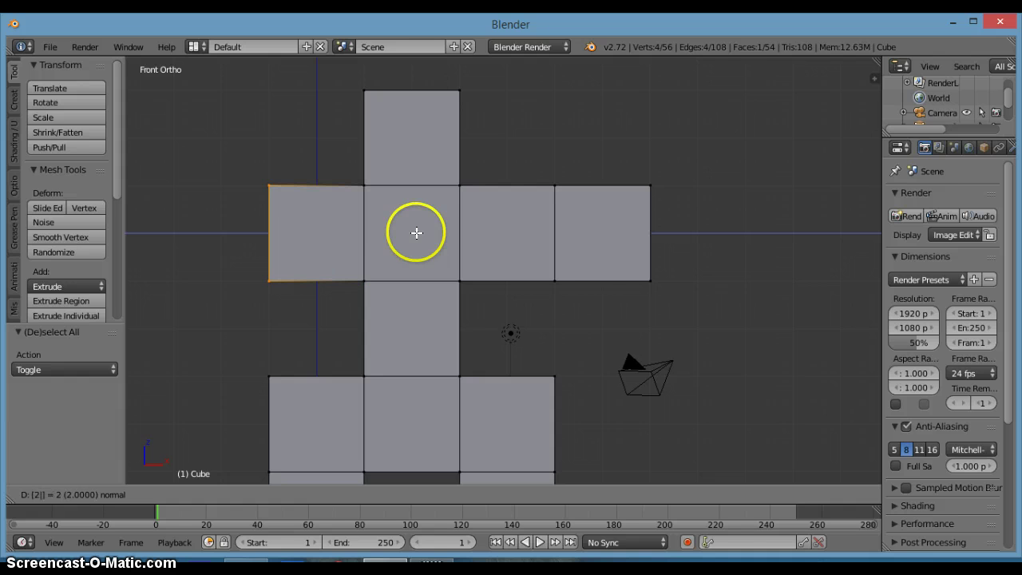
{"action": "left_click", "coordinate": [415, 235]}
{"action": "middle_click_drag", "start_coordinate": [338, 242], "coordinate": [579, 247], "text": "shift"}
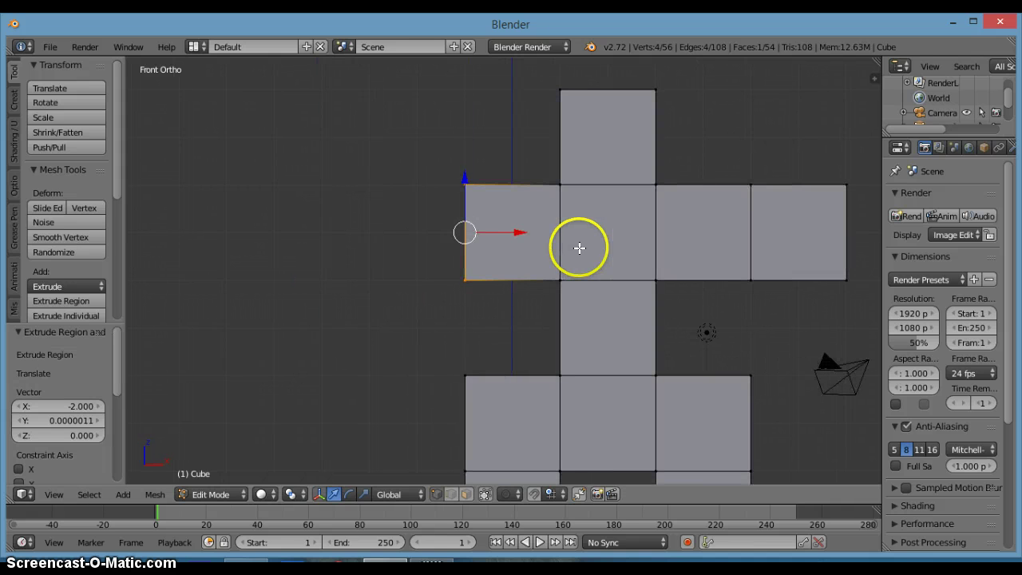
{"action": "type", "text": "e2"}
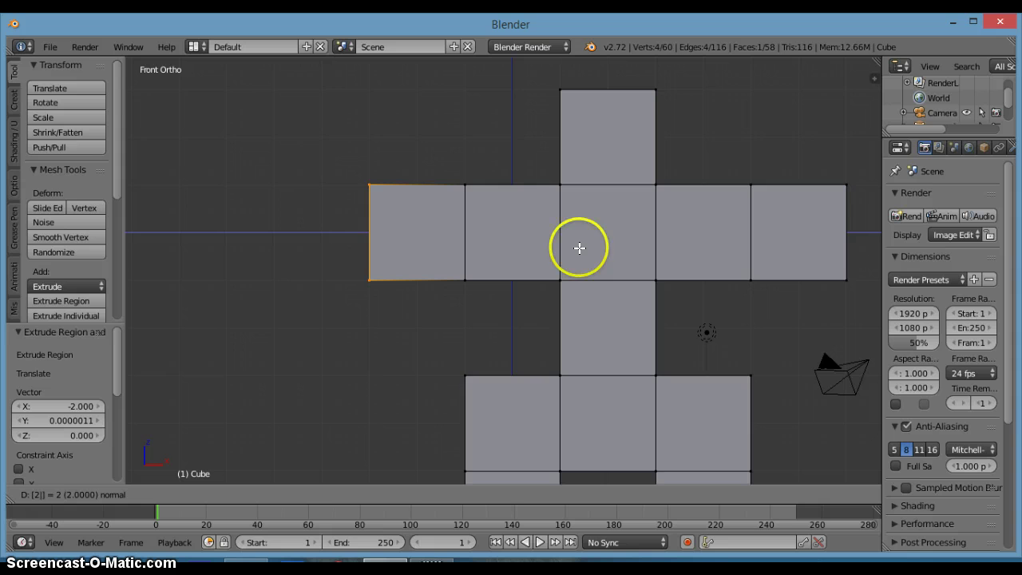
{"action": "key", "text": "Return"}
Examine the blocky figure's arms, torso and legs from several angles and clear the selection
{"action": "scroll", "coordinate": [598, 279], "scroll_direction": "down", "scroll_amount": 5}
{"action": "scroll", "coordinate": [605, 279], "scroll_direction": "up", "scroll_amount": 2}
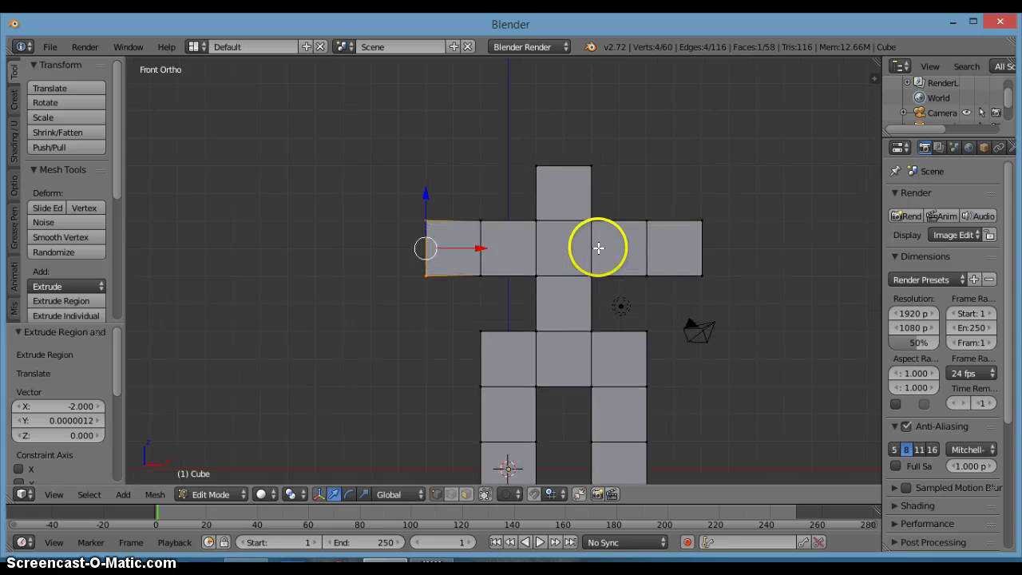
{"action": "middle_click_drag", "start_coordinate": [571, 261], "coordinate": [495, 434]}
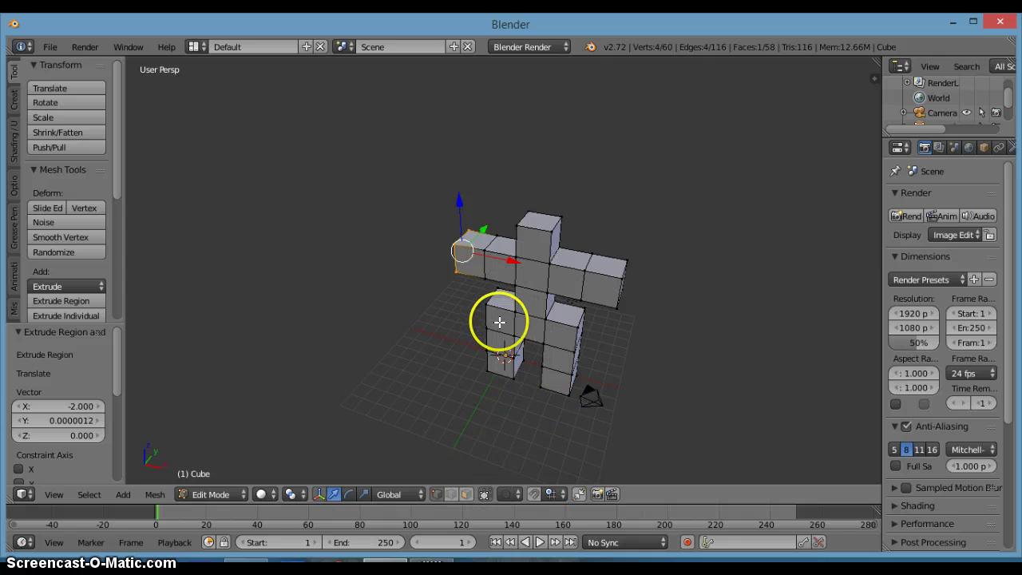
{"action": "middle_click_drag", "start_coordinate": [510, 326], "coordinate": [554, 285]}
{"action": "scroll", "coordinate": [577, 327], "scroll_direction": "up", "scroll_amount": 4}
{"action": "mouse_move", "coordinate": [578, 327]}
{"action": "middle_mouse_down"}
{"action": "mouse_move", "coordinate": [500, 373]}
{"action": "mouse_move", "coordinate": [577, 395]}
{"action": "mouse_move", "coordinate": [563, 324]}
{"action": "middle_mouse_up"}
{"action": "scroll", "coordinate": [472, 376], "scroll_direction": "down", "scroll_amount": 4}
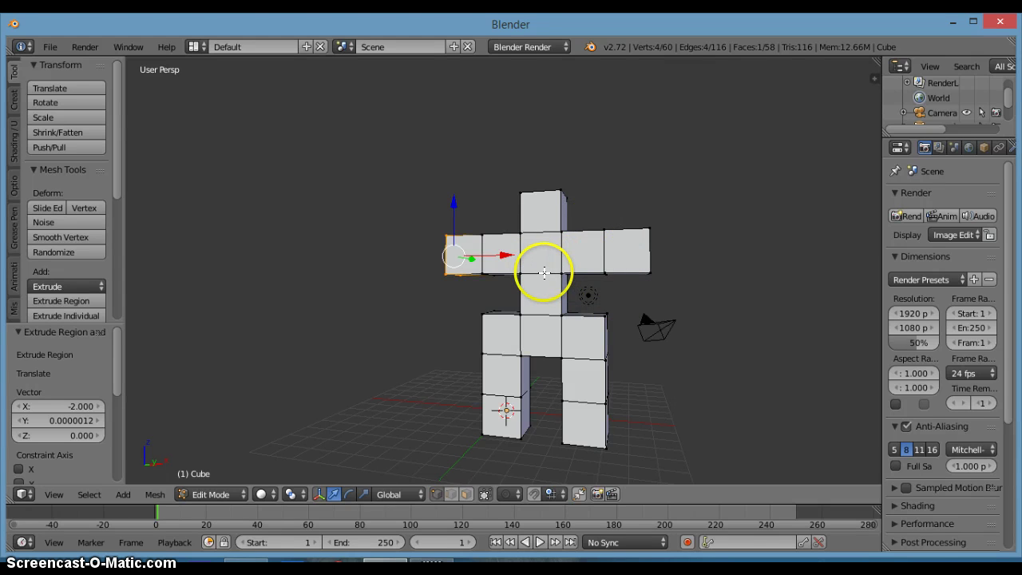
{"action": "middle_click_drag", "start_coordinate": [576, 269], "coordinate": [573, 347]}
{"action": "scroll", "coordinate": [504, 361], "scroll_direction": "up", "scroll_amount": 5}
{"action": "scroll", "coordinate": [504, 362], "scroll_direction": "down", "scroll_amount": 5}
{"action": "middle_click_drag", "start_coordinate": [504, 362], "coordinate": [623, 293]}
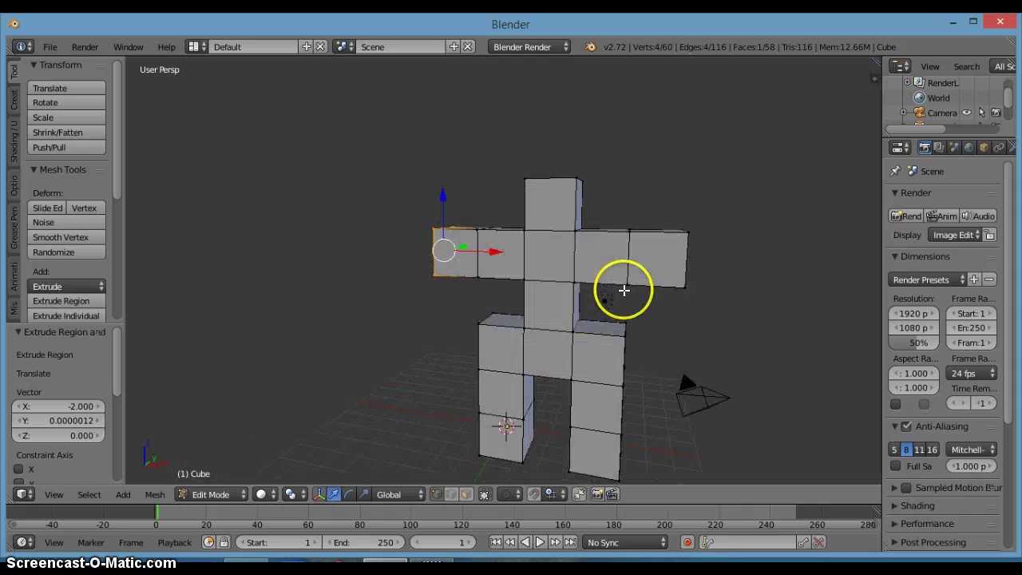
{"action": "scroll", "coordinate": [647, 309], "scroll_direction": "up", "scroll_amount": 4}
{"action": "scroll", "coordinate": [663, 327], "scroll_direction": "down", "scroll_amount": 3}
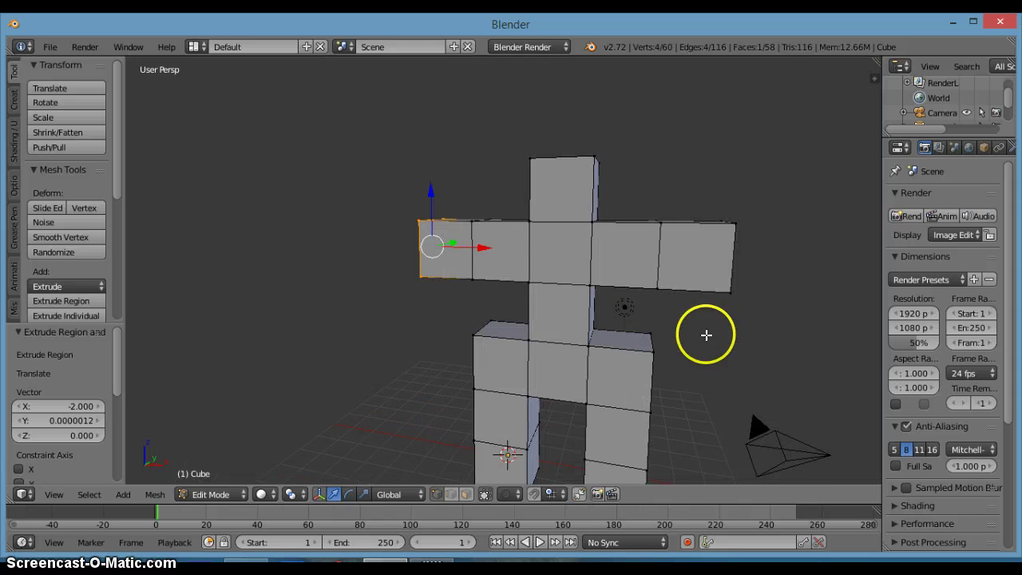
{"action": "scroll", "coordinate": [734, 359], "scroll_direction": "down", "scroll_amount": 4}
{"action": "scroll", "coordinate": [790, 360], "scroll_direction": "up", "scroll_amount": 5}
{"action": "middle_click_drag", "start_coordinate": [728, 358], "coordinate": [104, 400]}
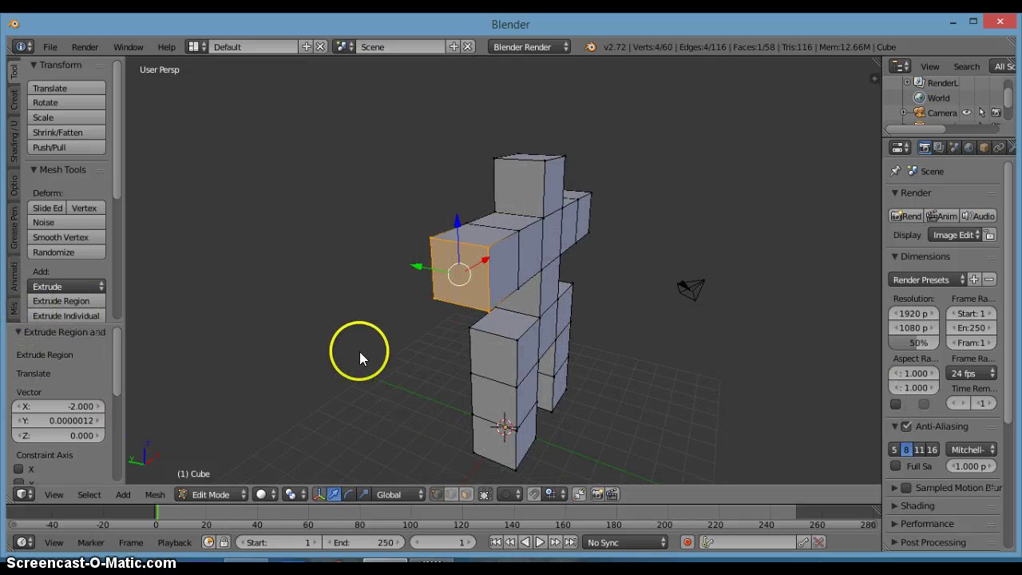
{"action": "key", "text": "a"}
{"action": "middle_click_drag", "start_coordinate": [568, 347], "coordinate": [657, 354]}
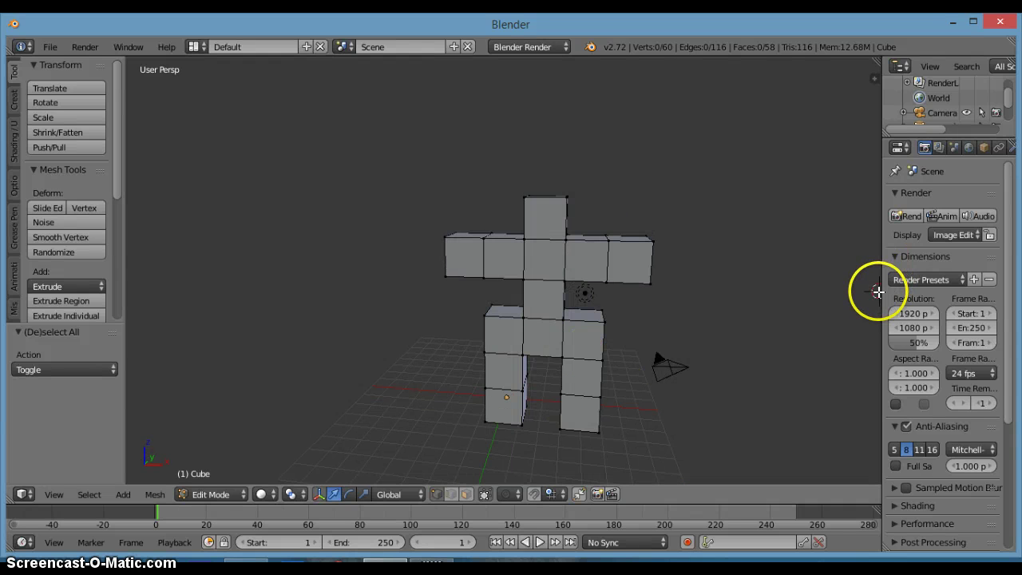
Widen the properties area, add a Subdivision Surface modifier to the figure and inspect the rounded shape
{"action": "left_click_drag", "start_coordinate": [882, 292], "coordinate": [828, 304]}
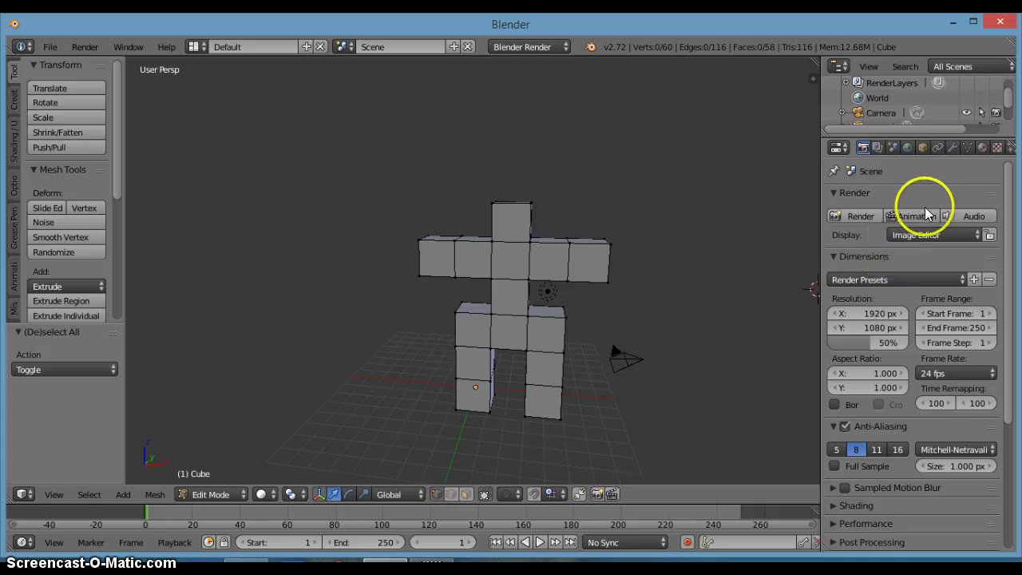
{"action": "left_click", "coordinate": [950, 149]}
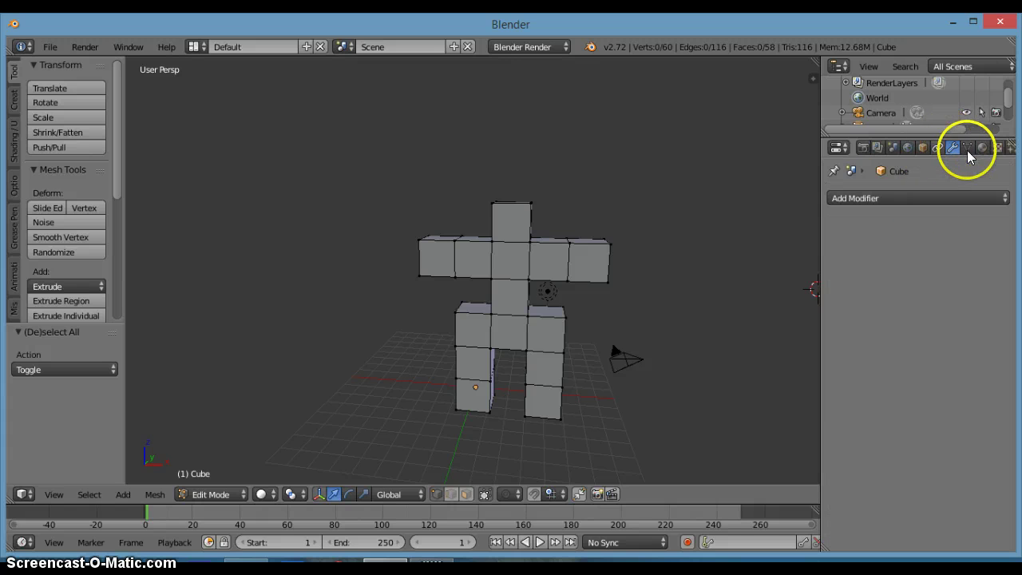
{"action": "left_click", "coordinate": [938, 199]}
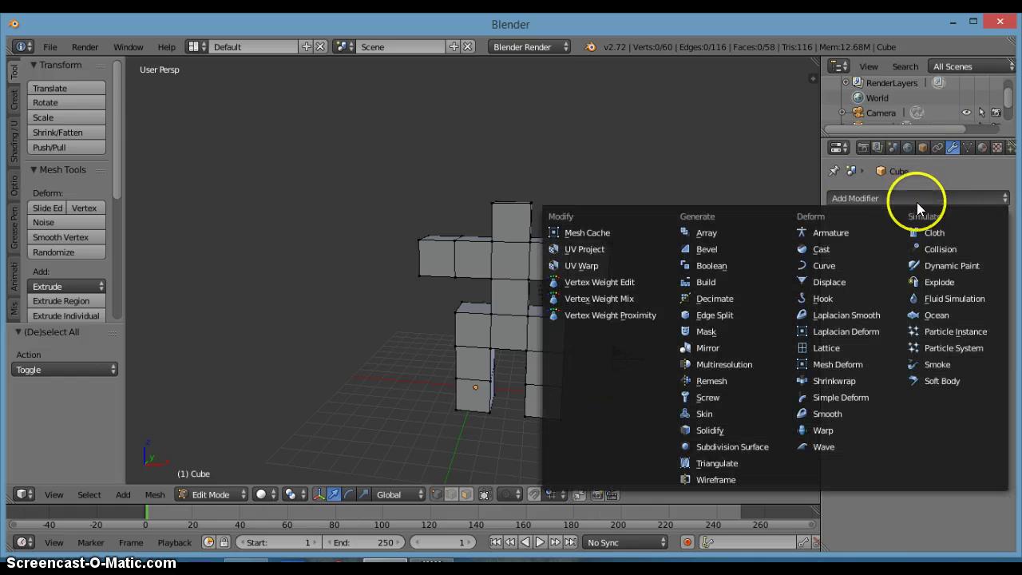
{"action": "left_click", "coordinate": [758, 446]}
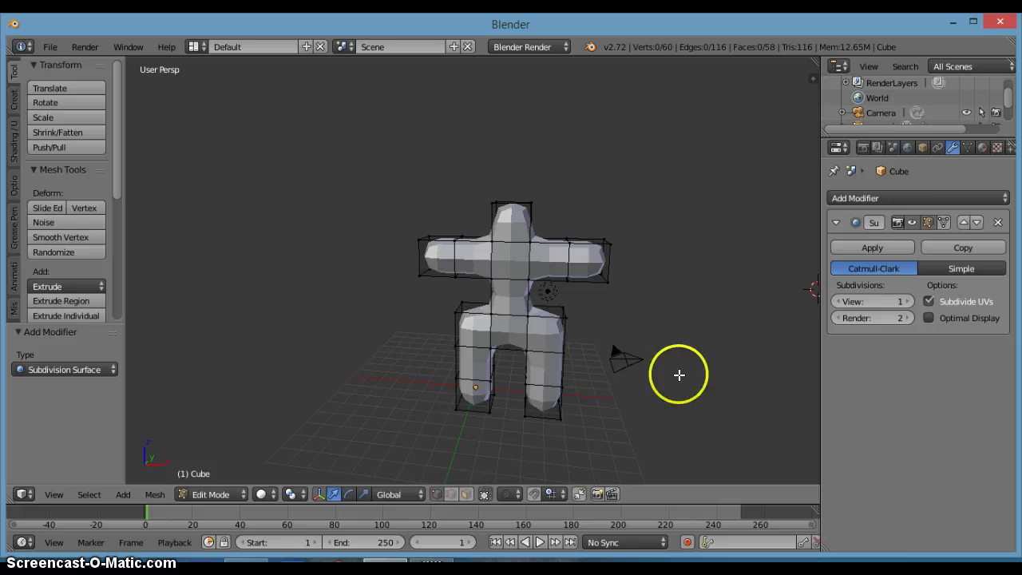
{"action": "scroll", "coordinate": [650, 375], "scroll_direction": "up", "scroll_amount": 3}
{"action": "middle_click_drag", "start_coordinate": [651, 374], "coordinate": [612, 357]}
{"action": "scroll", "coordinate": [610, 355], "scroll_direction": "up", "scroll_amount": 2}
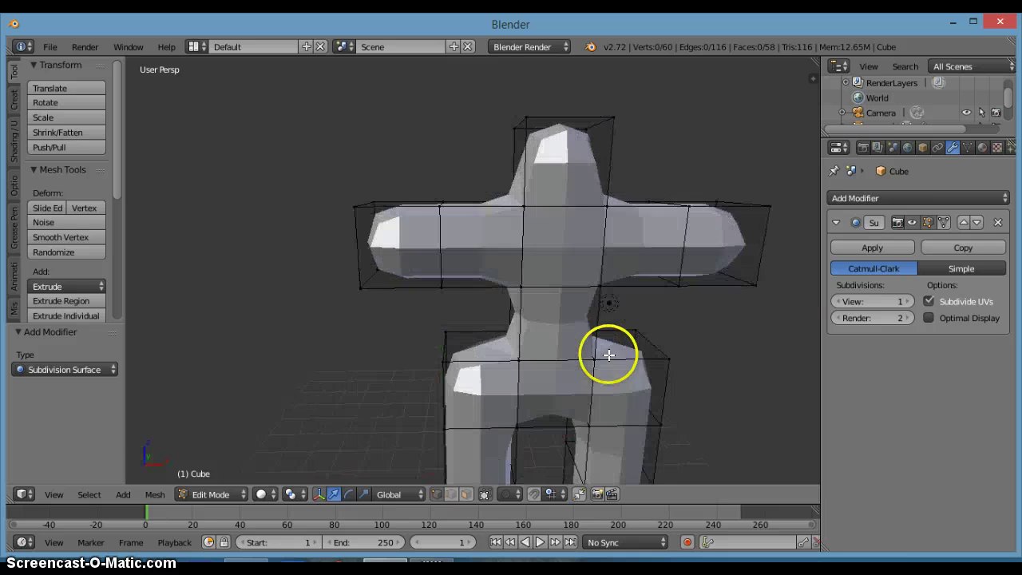
{"action": "scroll", "coordinate": [631, 363], "scroll_direction": "up", "scroll_amount": 3}
{"action": "scroll", "coordinate": [695, 363], "scroll_direction": "down", "scroll_amount": 6}
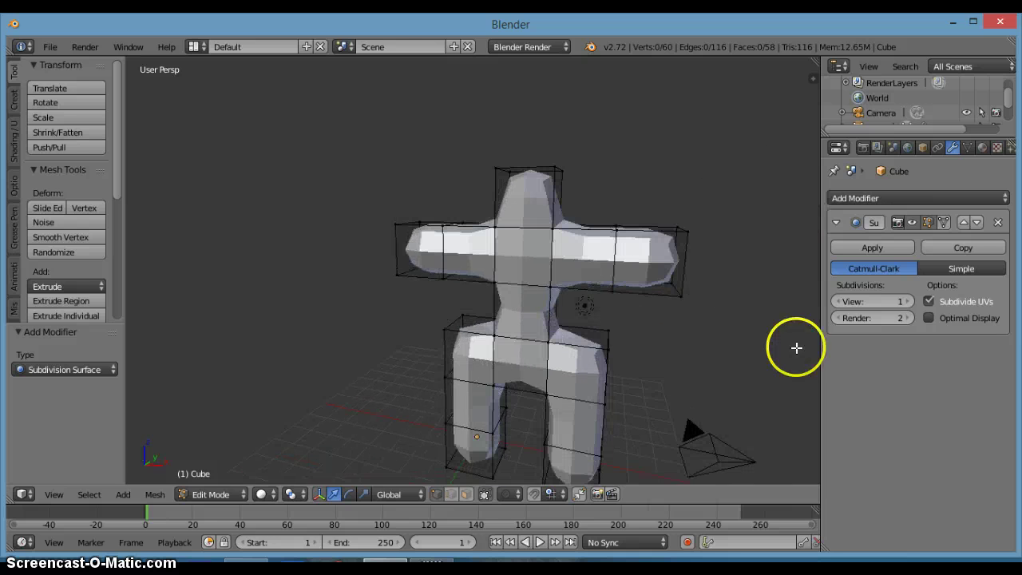
Fit the editing cage to the subdivided surface and set the modifier's view subdivisions to 2
{"action": "left_click", "coordinate": [944, 222]}
{"action": "middle_click_drag", "start_coordinate": [815, 332], "coordinate": [904, 292]}
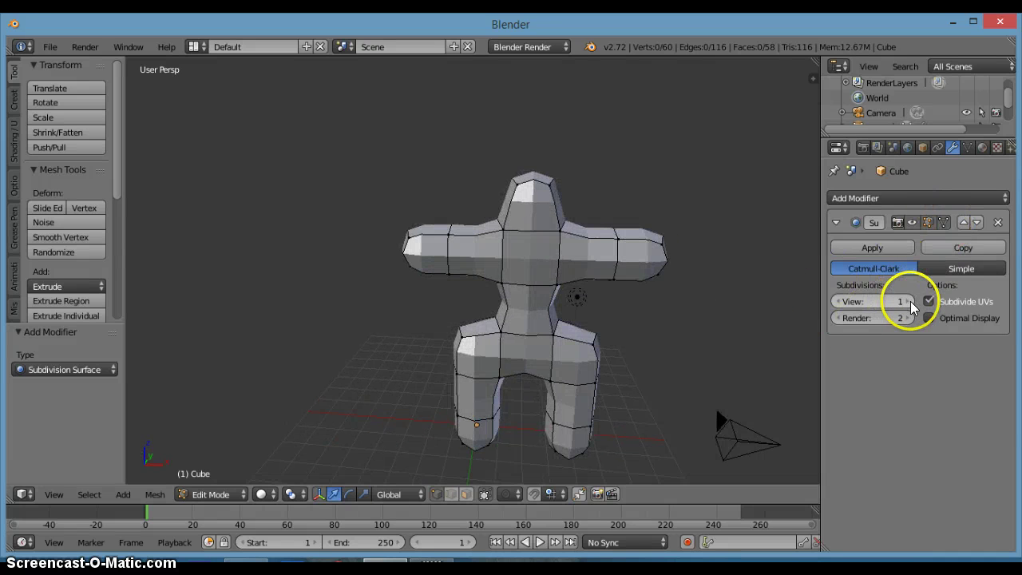
{"action": "left_click", "coordinate": [905, 301]}
{"action": "middle_click_drag", "start_coordinate": [657, 352], "coordinate": [638, 319]}
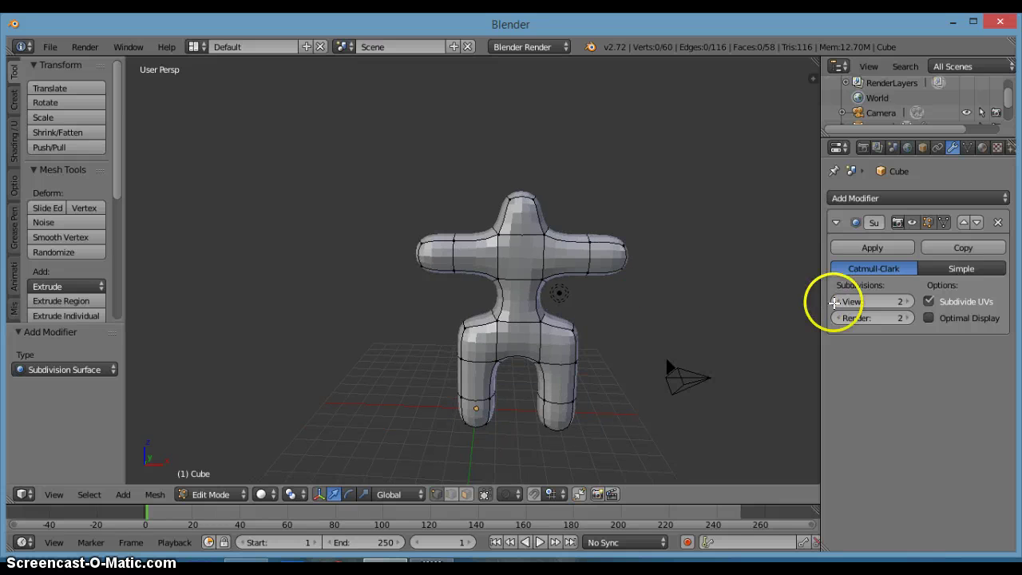
Remove the Subdivision Surface modifier from the figure and look over the original blocks
{"action": "left_click", "coordinate": [998, 222]}
{"action": "middle_click_drag", "start_coordinate": [666, 370], "coordinate": [562, 354]}
{"action": "middle_click_drag", "start_coordinate": [678, 383], "coordinate": [766, 347]}
Give the figure subdivision levels 1, 2 and 3 in turn, keeping 3, and fit the editing cage to the smoothed surface
{"action": "key", "text": "ctrl+1"}
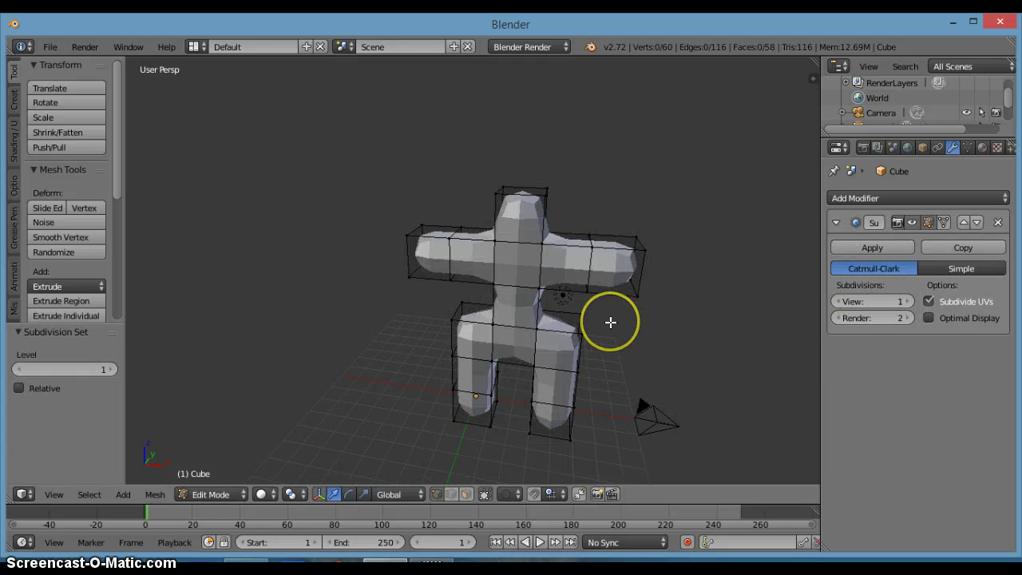
{"action": "key", "text": "ctrl+2"}
{"action": "middle_click_drag", "start_coordinate": [612, 322], "coordinate": [684, 358]}
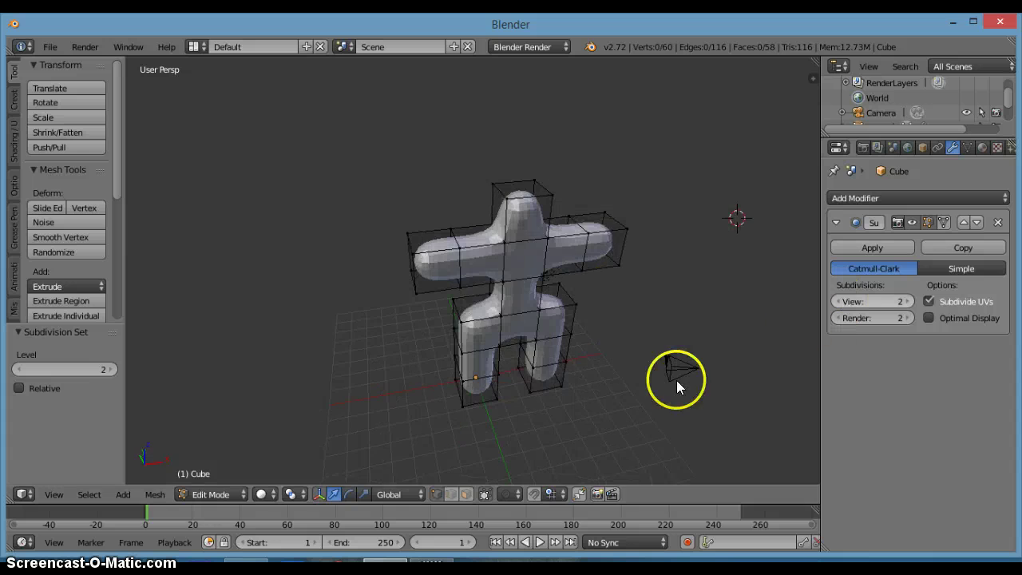
{"action": "middle_click_drag", "start_coordinate": [798, 319], "coordinate": [610, 362]}
{"action": "key", "text": "ctrl+3"}
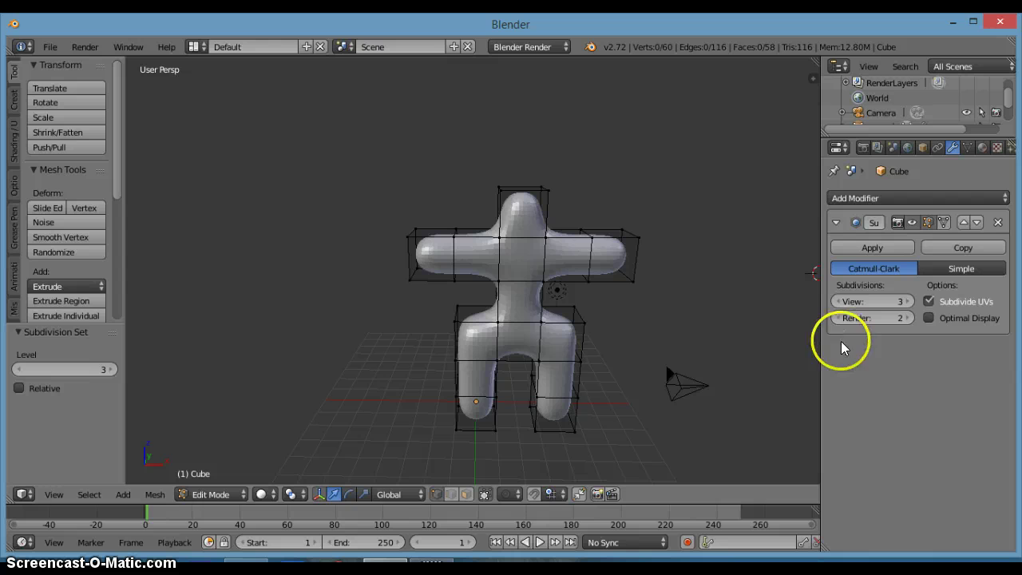
{"action": "middle_click_drag", "start_coordinate": [586, 370], "coordinate": [653, 351]}
{"action": "middle_click_drag", "start_coordinate": [769, 303], "coordinate": [737, 343]}
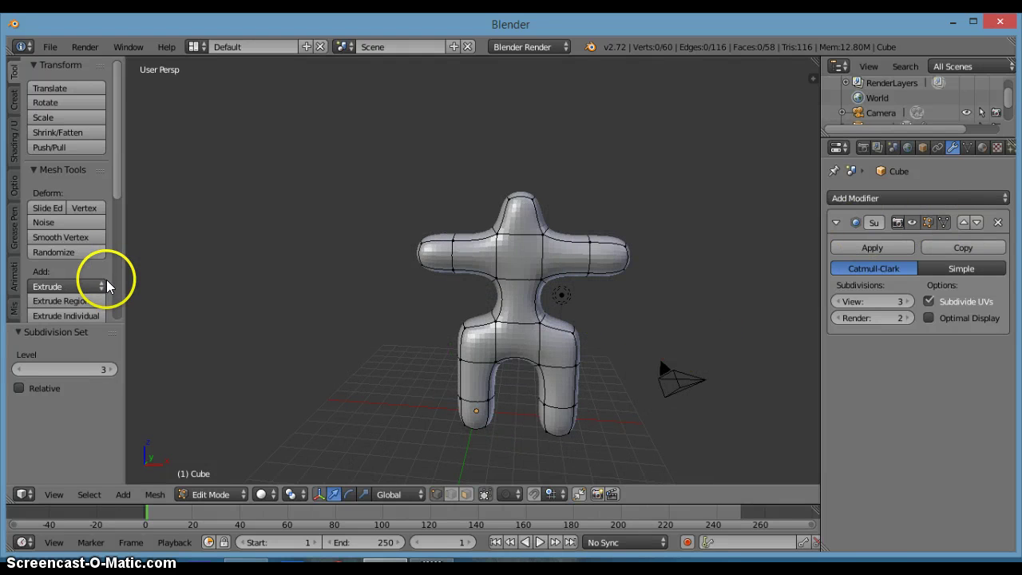
Switch the figure to Object Mode and apply smooth shading to it
{"action": "scroll", "coordinate": [105, 286], "scroll_direction": "down", "scroll_amount": 8}
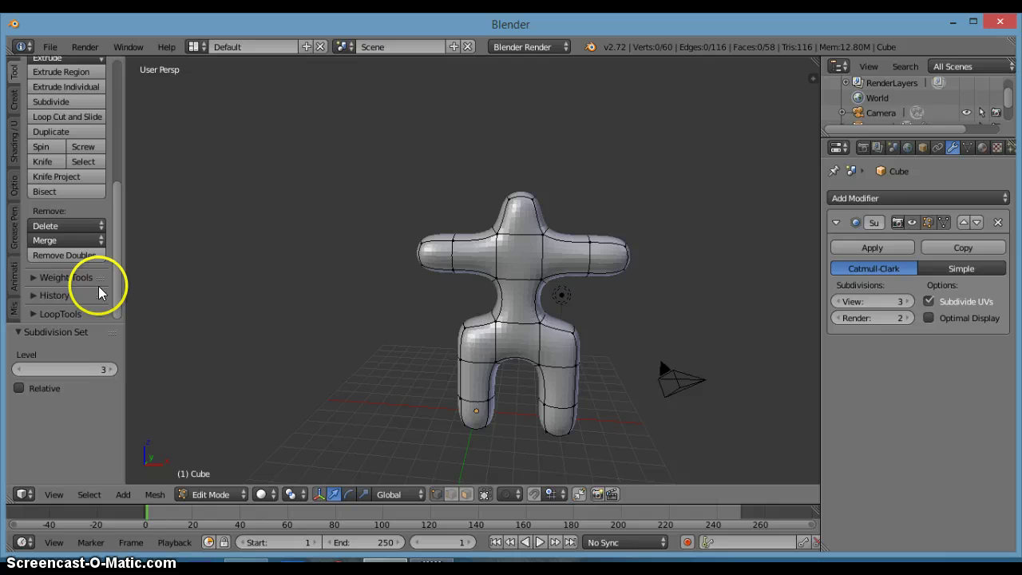
{"action": "scroll", "coordinate": [97, 289], "scroll_direction": "up", "scroll_amount": 6}
{"action": "key", "text": "Tab"}
{"action": "left_click", "coordinate": [448, 373]}
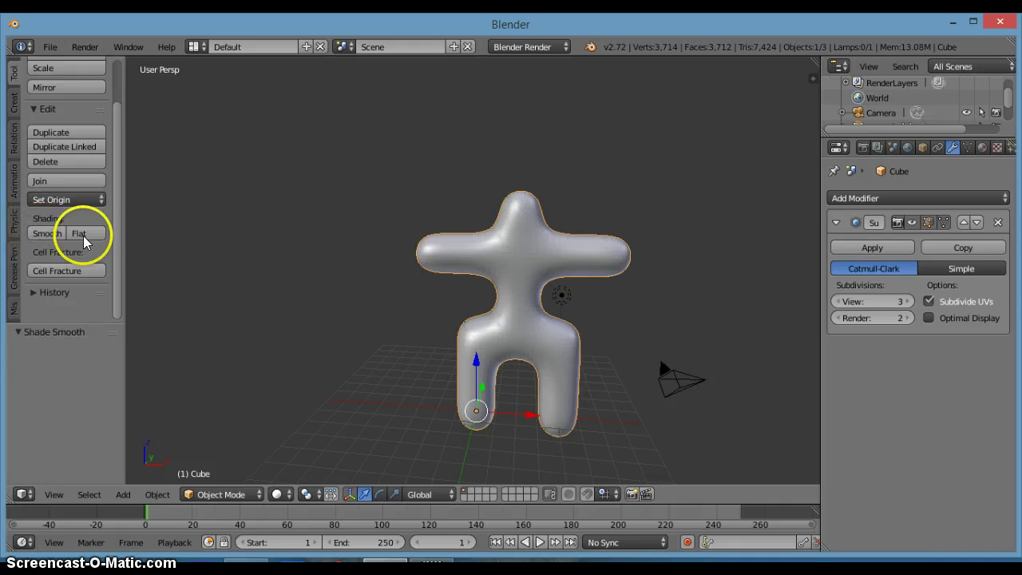
{"action": "middle_click_drag", "start_coordinate": [391, 344], "coordinate": [475, 338]}
{"action": "scroll", "coordinate": [508, 351], "scroll_direction": "up", "scroll_amount": 3}
{"action": "scroll", "coordinate": [525, 361], "scroll_direction": "up", "scroll_amount": 3}
{"action": "scroll", "coordinate": [524, 363], "scroll_direction": "down", "scroll_amount": 3}
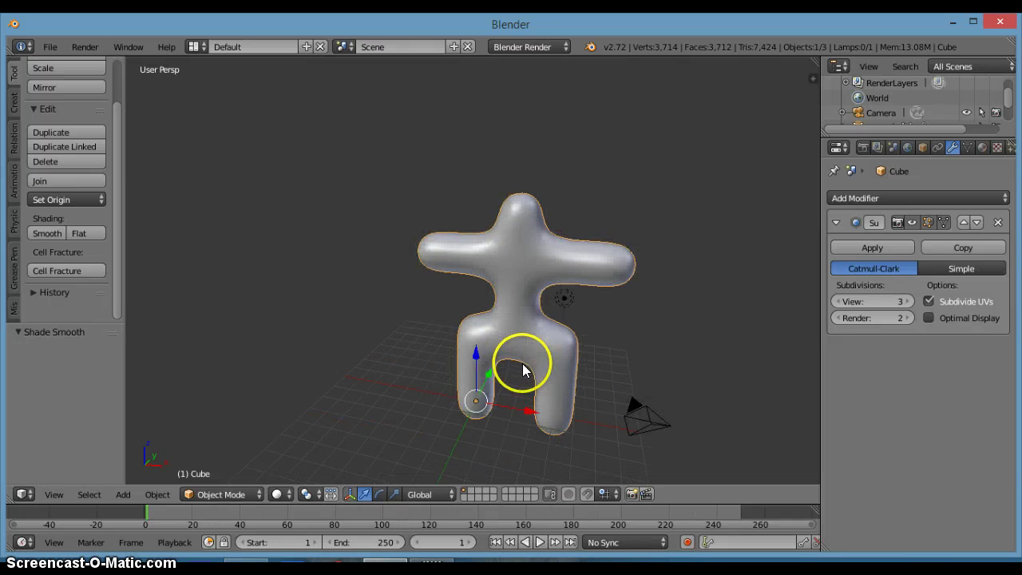
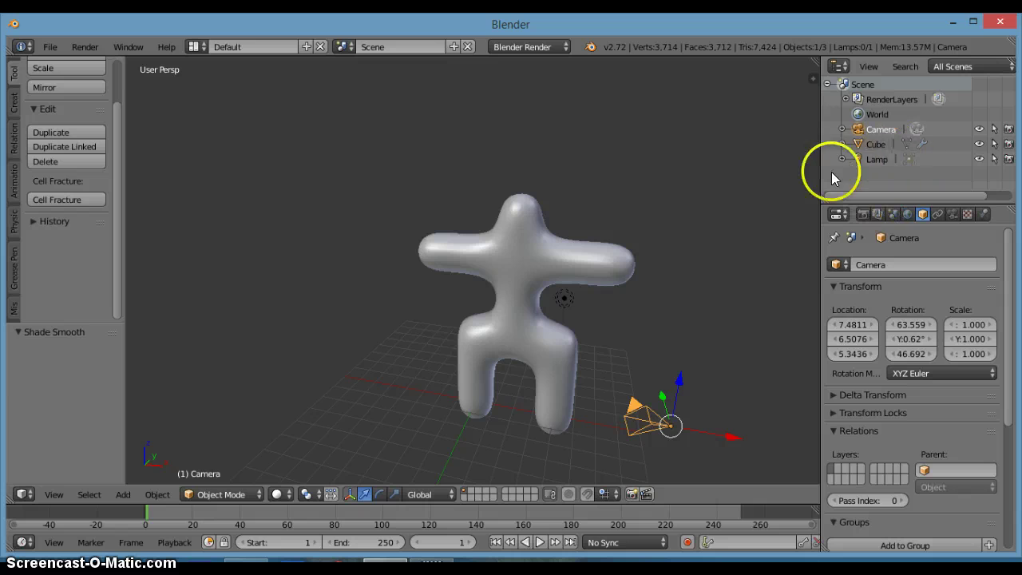
Hide the camera and the lamp in the viewport so only the figure is displayed
{"action": "left_click", "coordinate": [980, 128]}
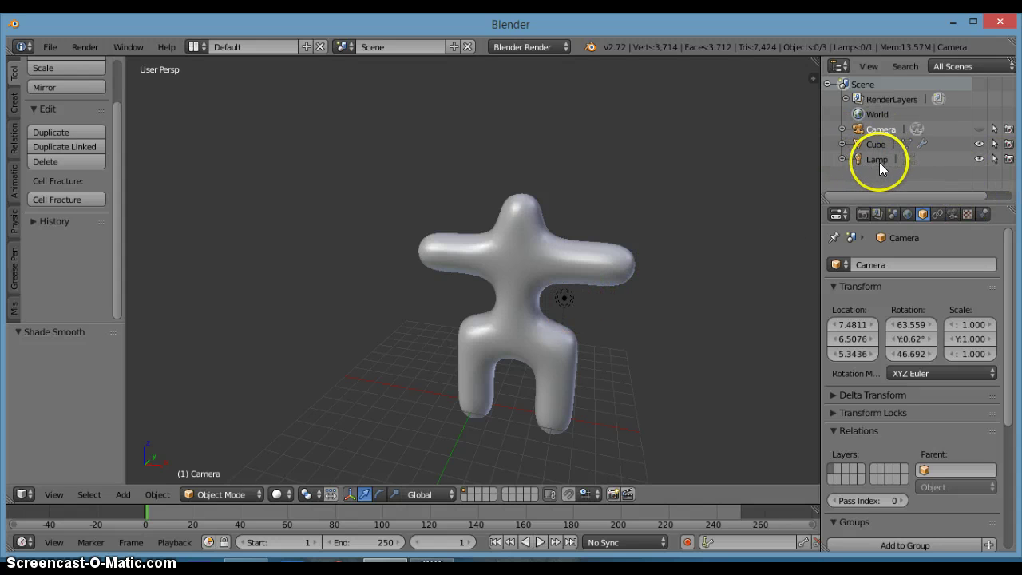
{"action": "right_click", "coordinate": [980, 159]}
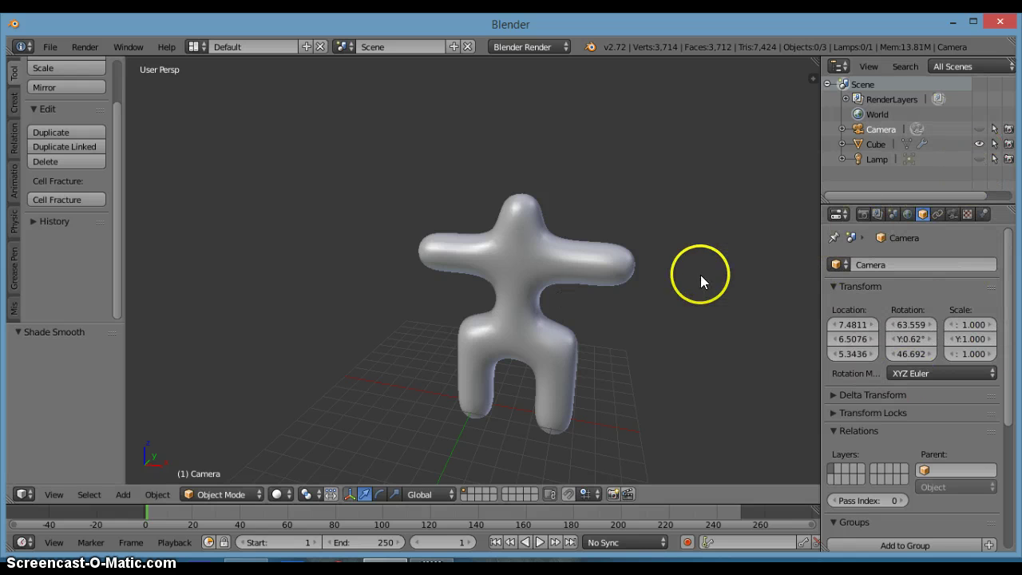
{"action": "scroll", "coordinate": [701, 275], "scroll_direction": "down", "scroll_amount": 3}
{"action": "scroll", "coordinate": [724, 299], "scroll_direction": "up", "scroll_amount": 5}
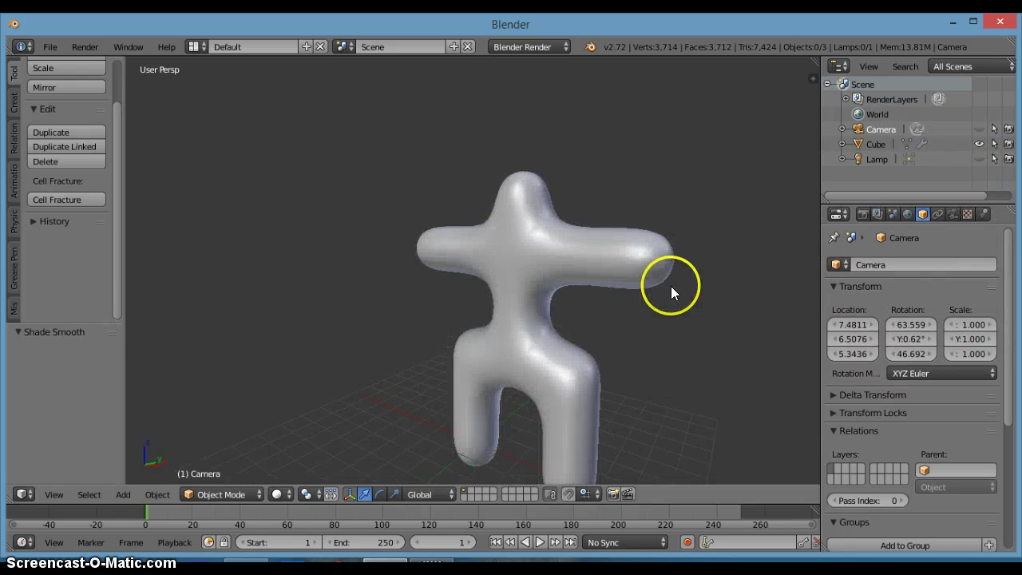
{"action": "scroll", "coordinate": [687, 290], "scroll_direction": "down", "scroll_amount": 3}
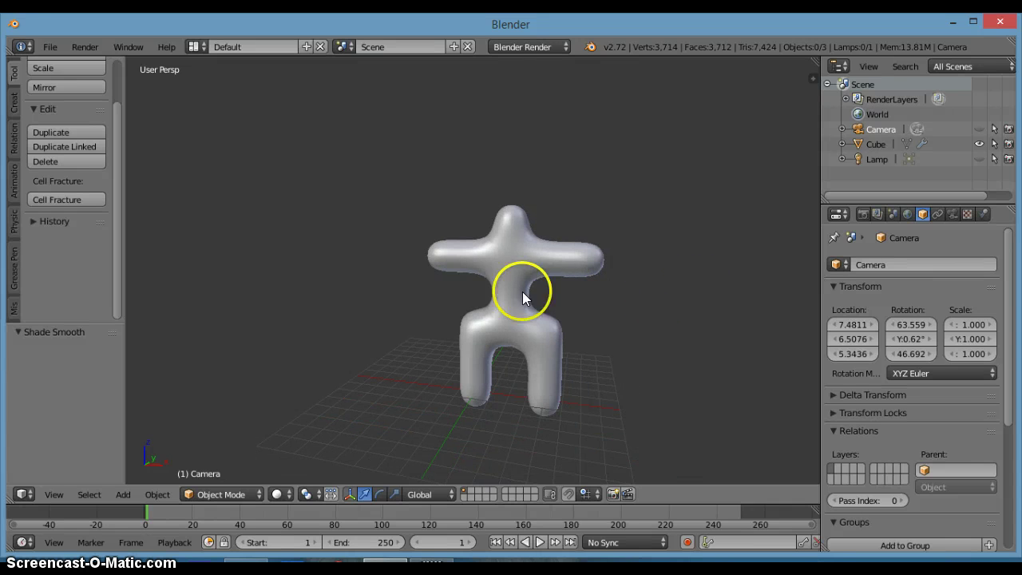
Look over the smooth-shaded figure from several angles and distances
{"action": "mouse_move", "coordinate": [525, 292]}
{"action": "middle_mouse_down"}
{"action": "mouse_move", "coordinate": [632, 368]}
{"action": "mouse_move", "coordinate": [471, 330]}
{"action": "mouse_move", "coordinate": [636, 370]}
{"action": "mouse_move", "coordinate": [612, 320]}
{"action": "mouse_move", "coordinate": [645, 393]}
{"action": "mouse_move", "coordinate": [564, 315]}
{"action": "mouse_move", "coordinate": [655, 376]}
{"action": "mouse_move", "coordinate": [564, 315]}
{"action": "mouse_move", "coordinate": [609, 343]}
{"action": "middle_mouse_up"}
{"action": "scroll", "coordinate": [559, 367], "scroll_direction": "up", "scroll_amount": 4}
{"action": "scroll", "coordinate": [519, 355], "scroll_direction": "down", "scroll_amount": 4}
{"action": "scroll", "coordinate": [690, 376], "scroll_direction": "up", "scroll_amount": 2}
{"action": "scroll", "coordinate": [684, 376], "scroll_direction": "down", "scroll_amount": 3}
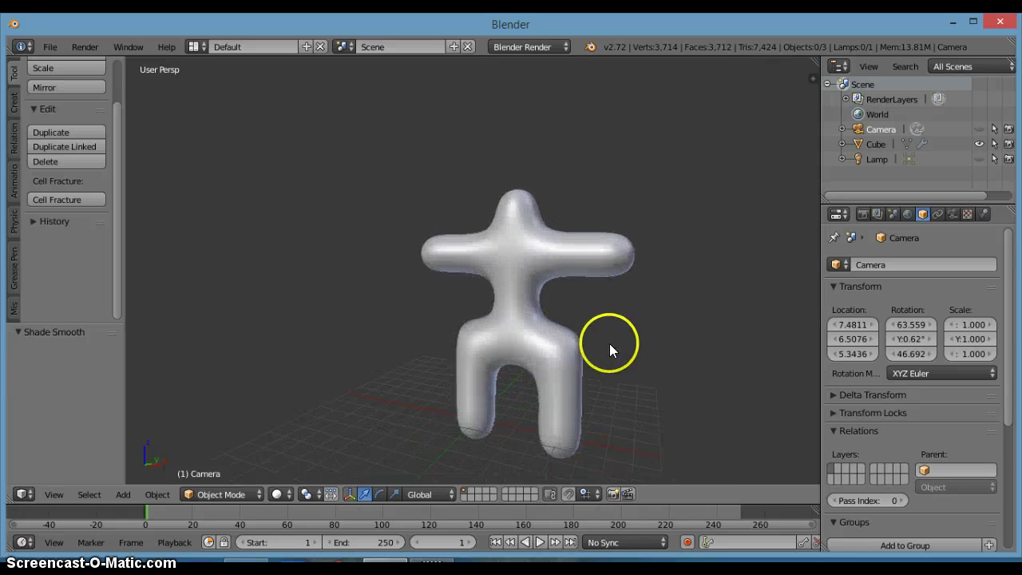
{"action": "scroll", "coordinate": [667, 415], "scroll_direction": "up", "scroll_amount": 2}
{"action": "scroll", "coordinate": [668, 424], "scroll_direction": "down", "scroll_amount": 2}
{"action": "middle_click_drag", "start_coordinate": [668, 424], "coordinate": [648, 359]}
{"action": "scroll", "coordinate": [642, 329], "scroll_direction": "up", "scroll_amount": 1}
{"action": "scroll", "coordinate": [615, 377], "scroll_direction": "up", "scroll_amount": 3}
{"action": "scroll", "coordinate": [529, 356], "scroll_direction": "down", "scroll_amount": 3}
{"action": "scroll", "coordinate": [541, 346], "scroll_direction": "down", "scroll_amount": 1}
{"action": "scroll", "coordinate": [536, 352], "scroll_direction": "up", "scroll_amount": 1}
{"action": "scroll", "coordinate": [536, 355], "scroll_direction": "up", "scroll_amount": 2}
{"action": "middle_click_drag", "start_coordinate": [535, 356], "coordinate": [575, 360]}
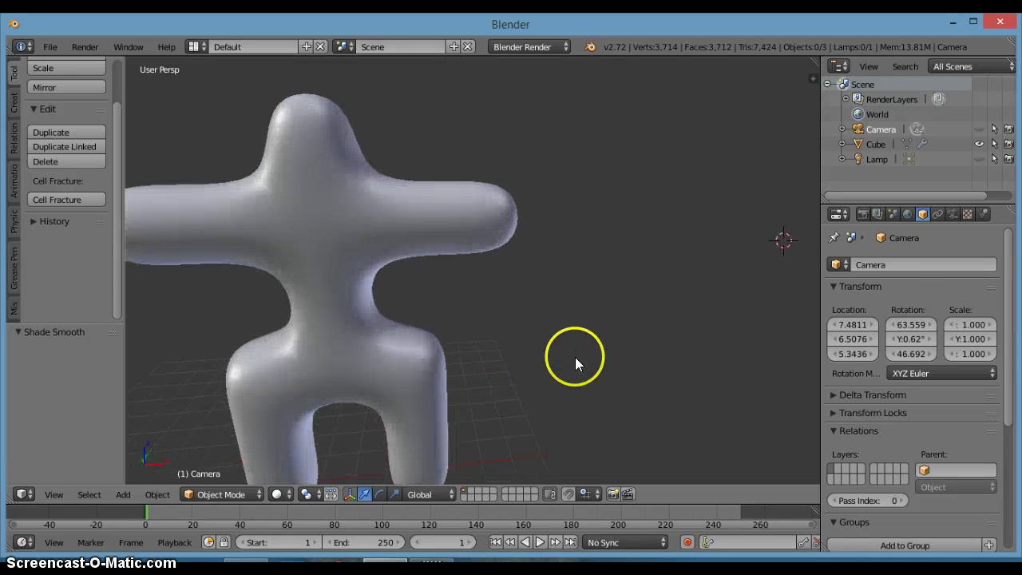
{"action": "scroll", "coordinate": [591, 352], "scroll_direction": "down", "scroll_amount": 2}
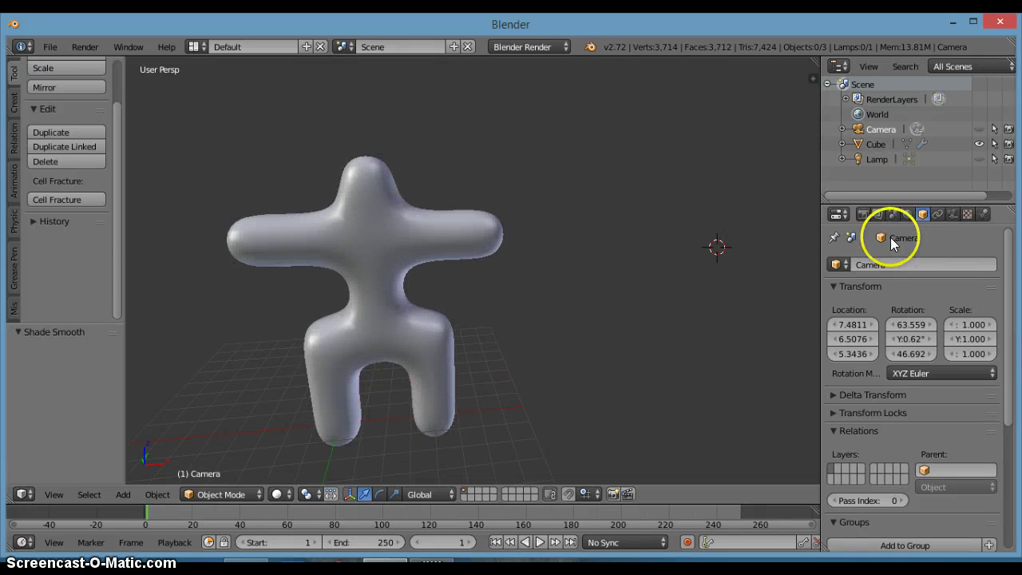
Select the figure and set its material's specular intensity to 0.000
{"action": "right_click", "coordinate": [359, 247]}
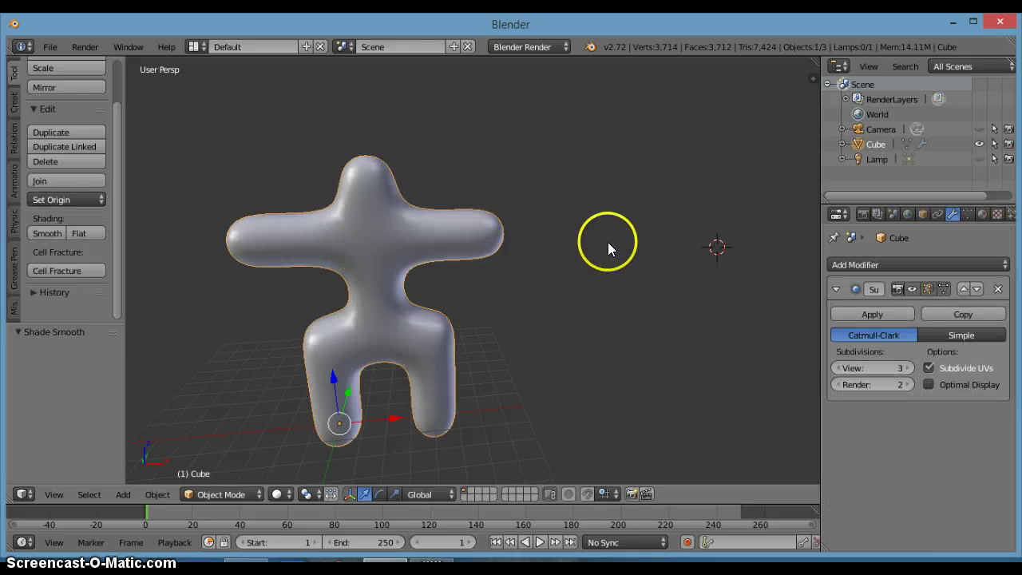
{"action": "left_click", "coordinate": [982, 214]}
{"action": "scroll", "coordinate": [917, 428], "scroll_direction": "down", "scroll_amount": 3}
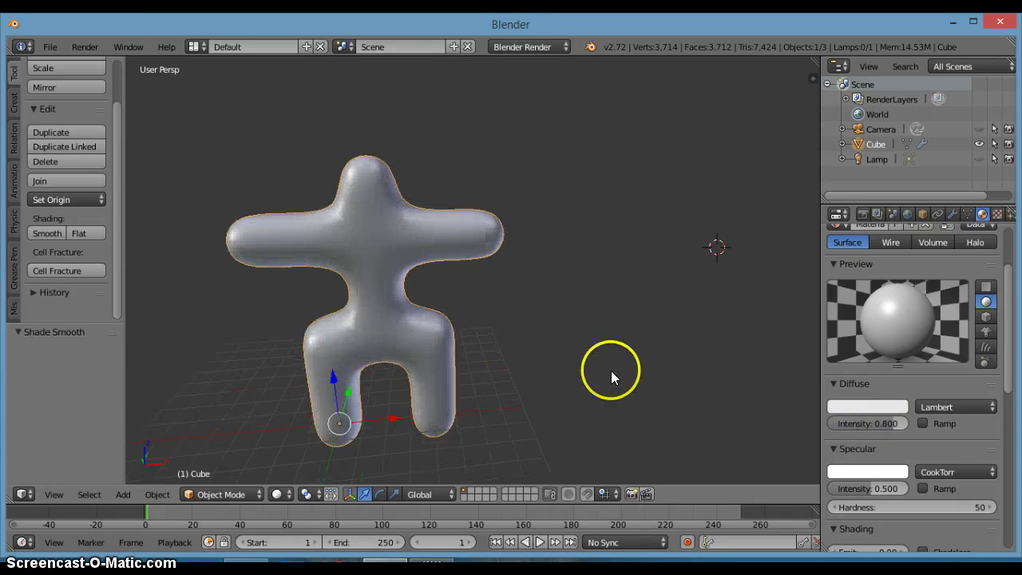
{"action": "middle_click_drag", "start_coordinate": [611, 370], "coordinate": [602, 346]}
{"action": "middle_click_drag", "start_coordinate": [411, 313], "coordinate": [548, 293]}
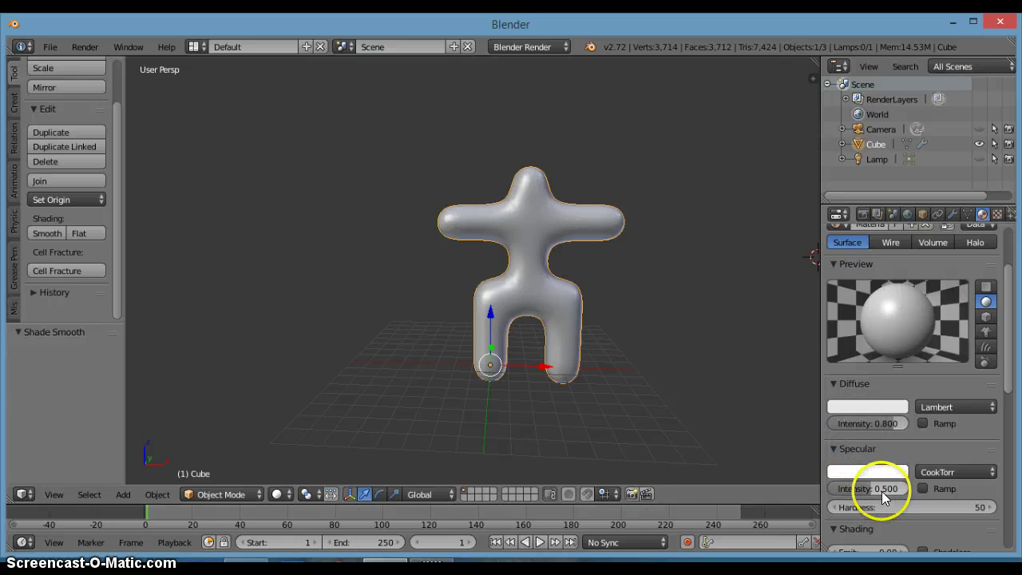
{"action": "left_click_drag", "start_coordinate": [881, 489], "coordinate": [783, 493]}
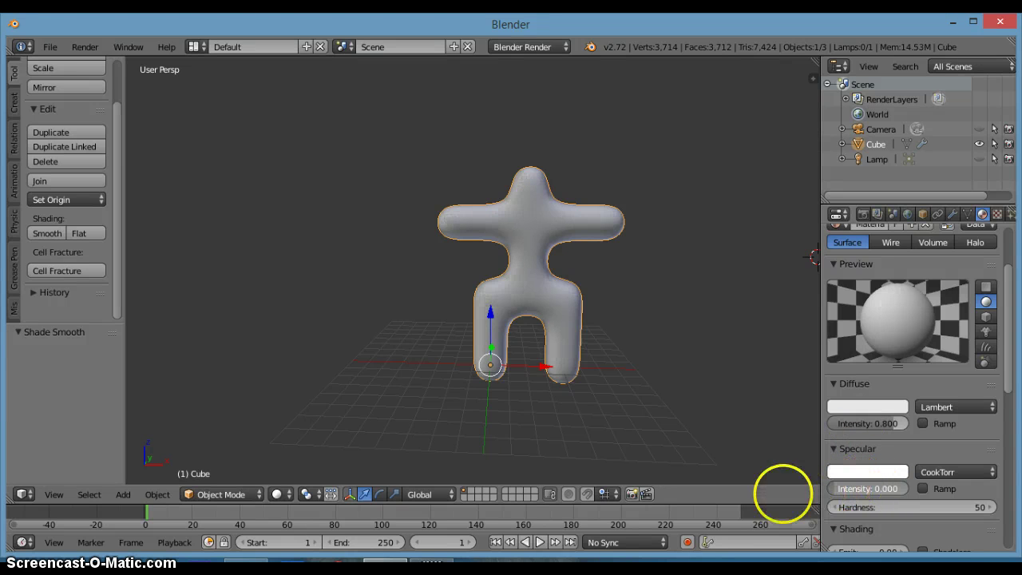
Examine the figure's surface without specular highlights, up close and from different angles
{"action": "middle_click_drag", "start_coordinate": [658, 346], "coordinate": [703, 384]}
{"action": "scroll", "coordinate": [702, 383], "scroll_direction": "up", "scroll_amount": 6}
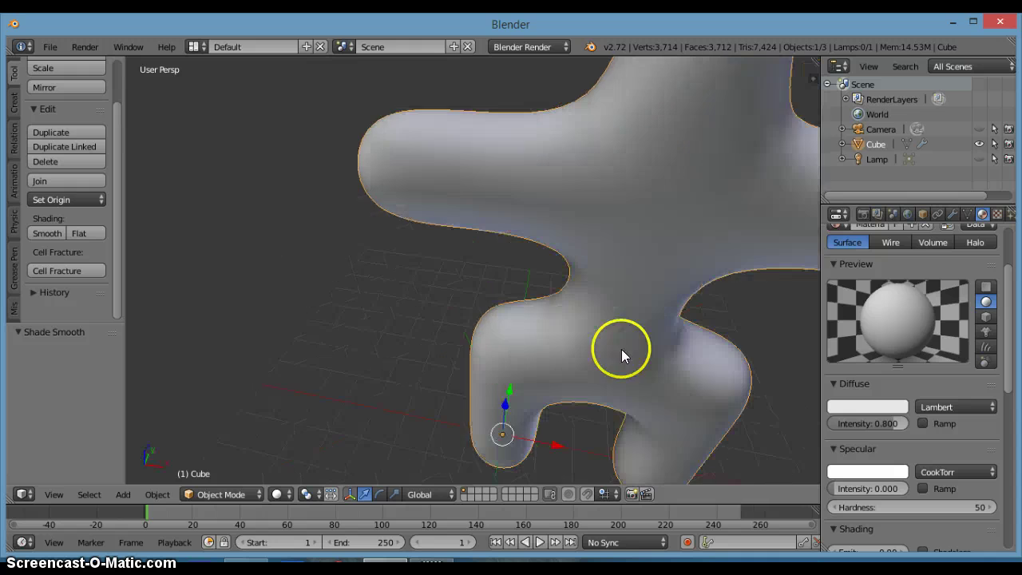
{"action": "scroll", "coordinate": [622, 351], "scroll_direction": "down", "scroll_amount": 3}
{"action": "middle_click_drag", "start_coordinate": [441, 170], "coordinate": [583, 377]}
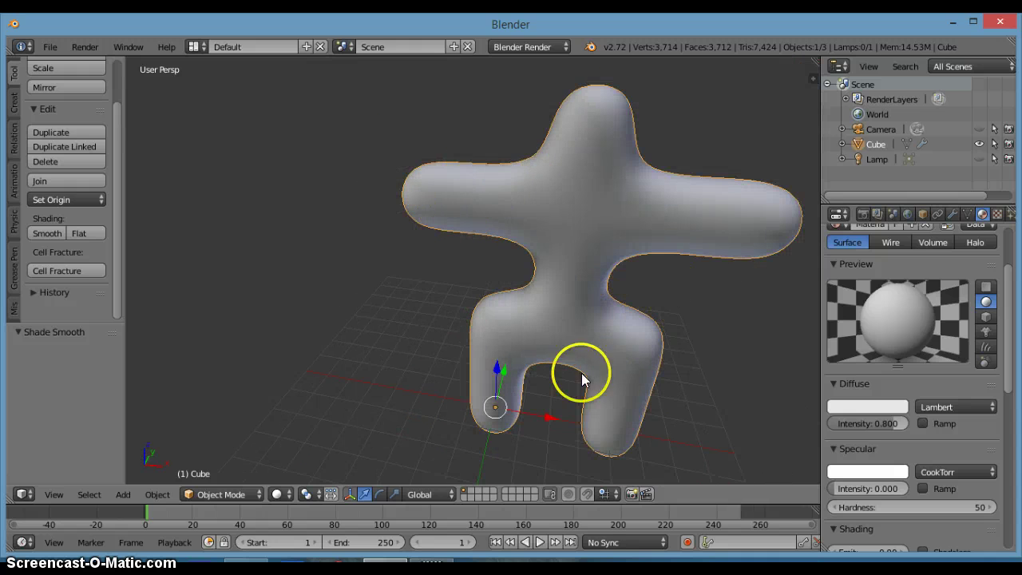
{"action": "scroll", "coordinate": [586, 330], "scroll_direction": "down", "scroll_amount": 2}
{"action": "middle_click_drag", "start_coordinate": [586, 330], "coordinate": [614, 333]}
{"action": "scroll", "coordinate": [597, 300], "scroll_direction": "up", "scroll_amount": 3}
{"action": "scroll", "coordinate": [687, 346], "scroll_direction": "down", "scroll_amount": 4}
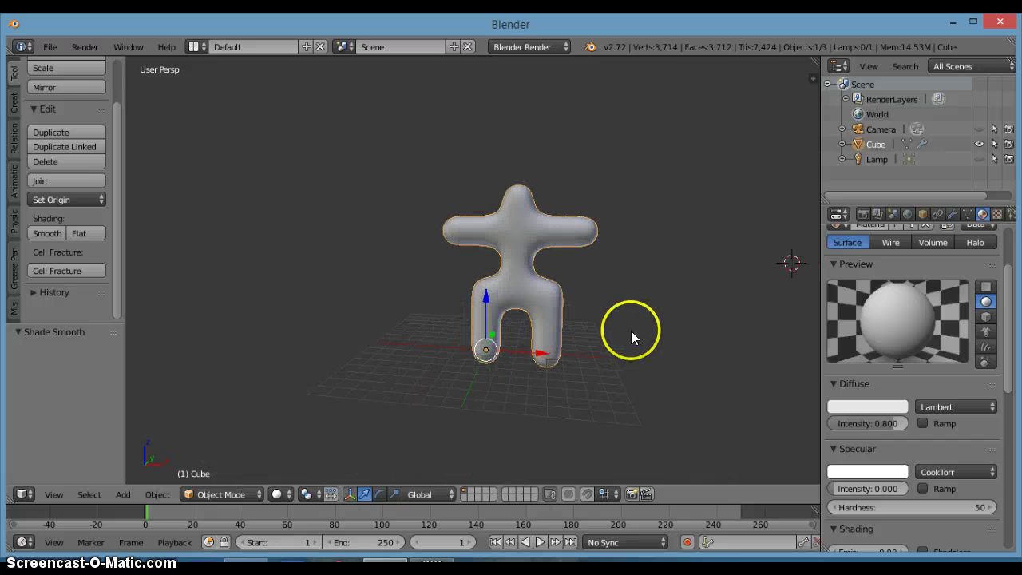
{"action": "scroll", "coordinate": [628, 331], "scroll_direction": "up", "scroll_amount": 2}
{"action": "middle_click_drag", "start_coordinate": [627, 331], "coordinate": [548, 313], "text": "shift"}
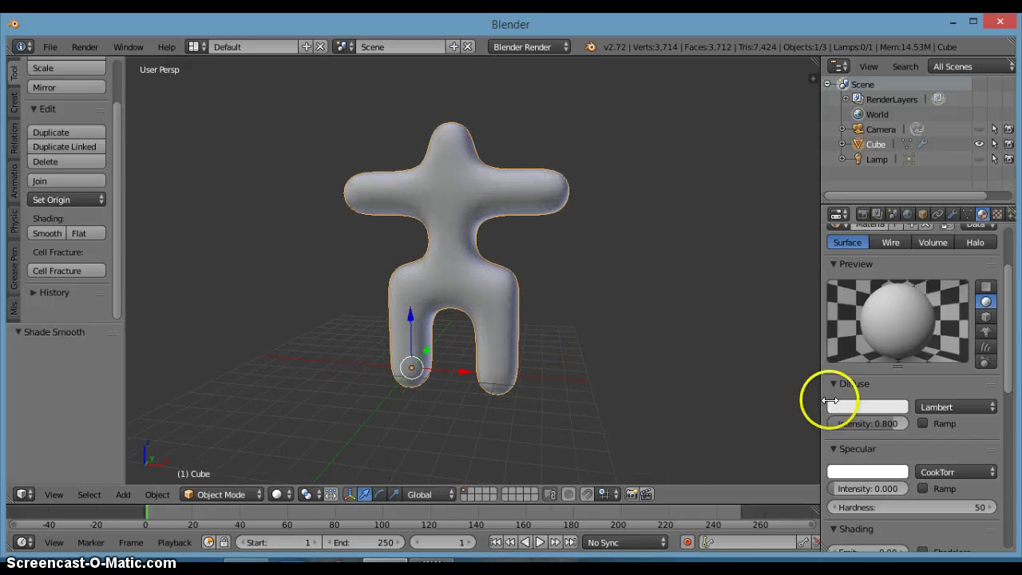
Give the figure's material a light orange, skin-like diffuse colour and view it from other sides
{"action": "left_click", "coordinate": [880, 406]}
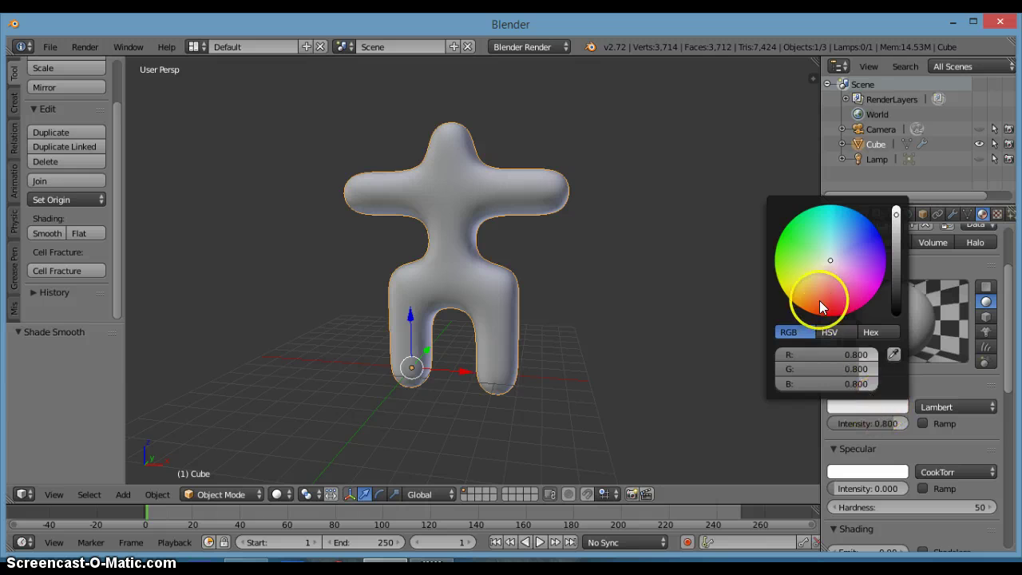
{"action": "left_click_drag", "start_coordinate": [833, 265], "coordinate": [813, 279]}
{"action": "left_click", "coordinate": [963, 402]}
{"action": "key", "text": "KP_4"}
{"action": "key", "text": "KP_4"}
{"action": "key", "text": "KP_4"}
{"action": "key", "text": "KP_4"}
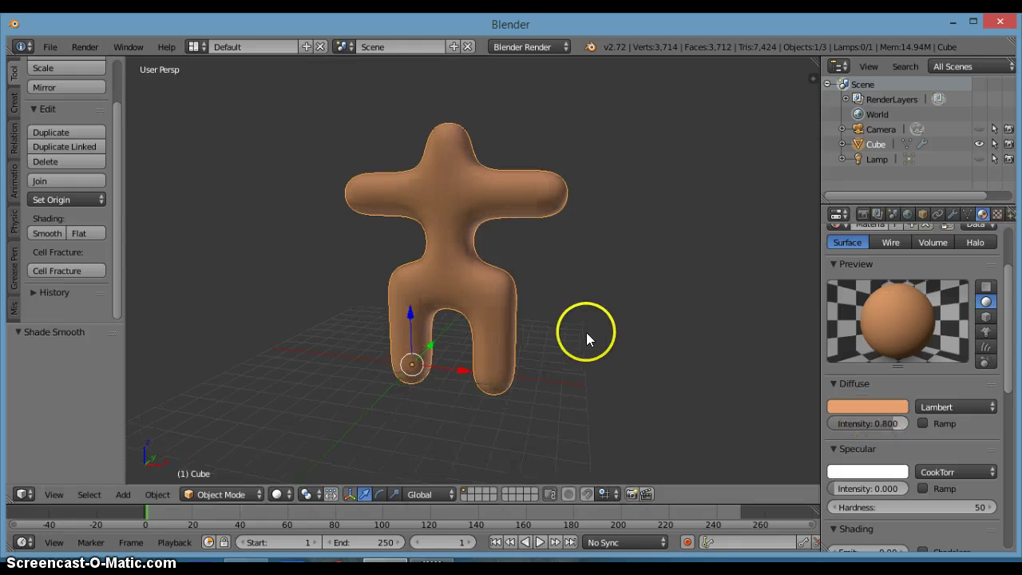
{"action": "middle_click_drag", "start_coordinate": [713, 339], "coordinate": [629, 315]}
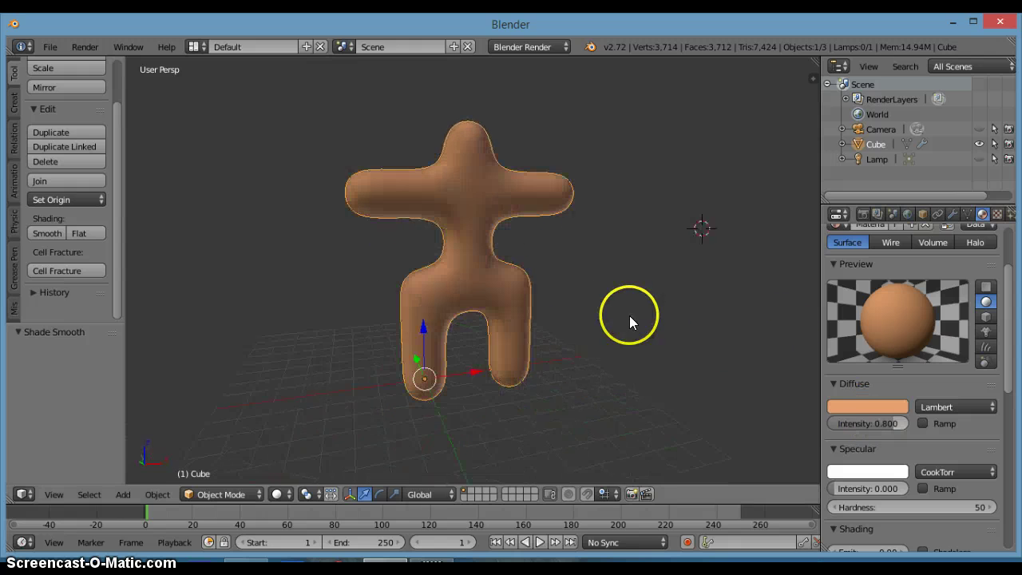
Look through the remaining material settings and inspect the coloured figure from several angles and distances
{"action": "scroll", "coordinate": [887, 424], "scroll_direction": "down", "scroll_amount": 2}
{"action": "scroll", "coordinate": [889, 430], "scroll_direction": "down", "scroll_amount": 6}
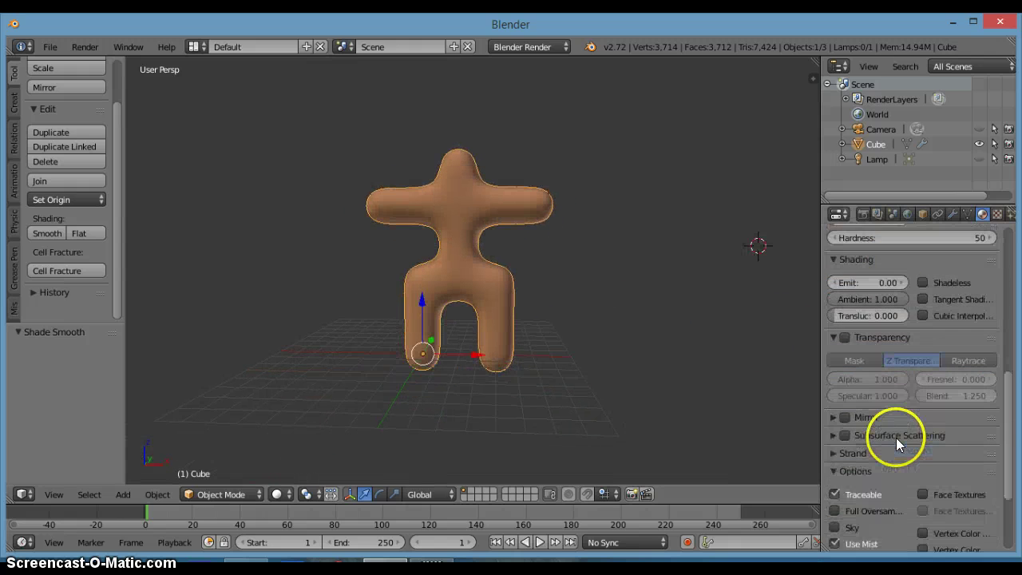
{"action": "scroll", "coordinate": [897, 438], "scroll_direction": "up", "scroll_amount": 7}
{"action": "scroll", "coordinate": [918, 436], "scroll_direction": "up", "scroll_amount": 2}
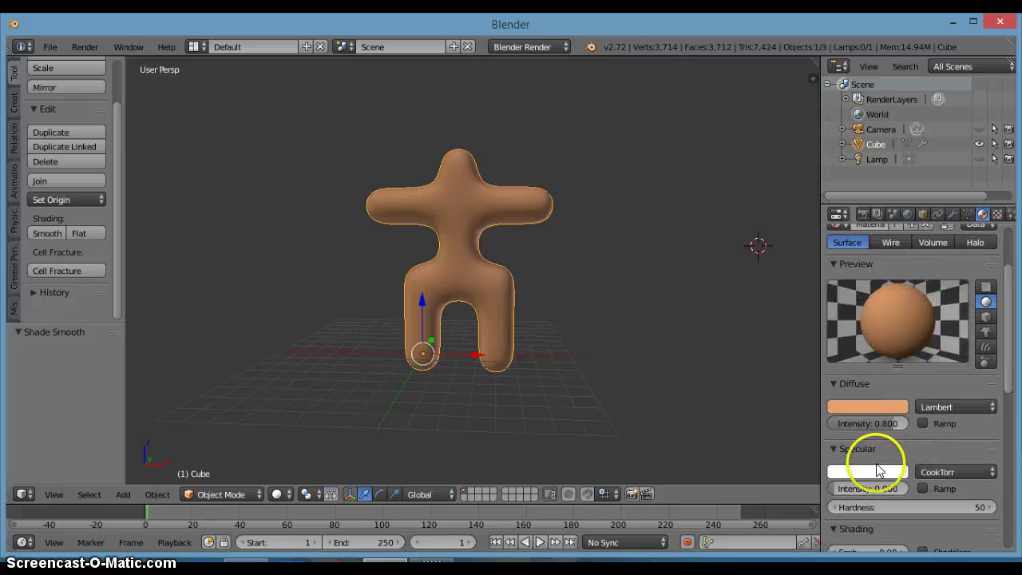
{"action": "scroll", "coordinate": [676, 333], "scroll_direction": "up", "scroll_amount": 5}
{"action": "middle_click_drag", "start_coordinate": [675, 333], "coordinate": [792, 441]}
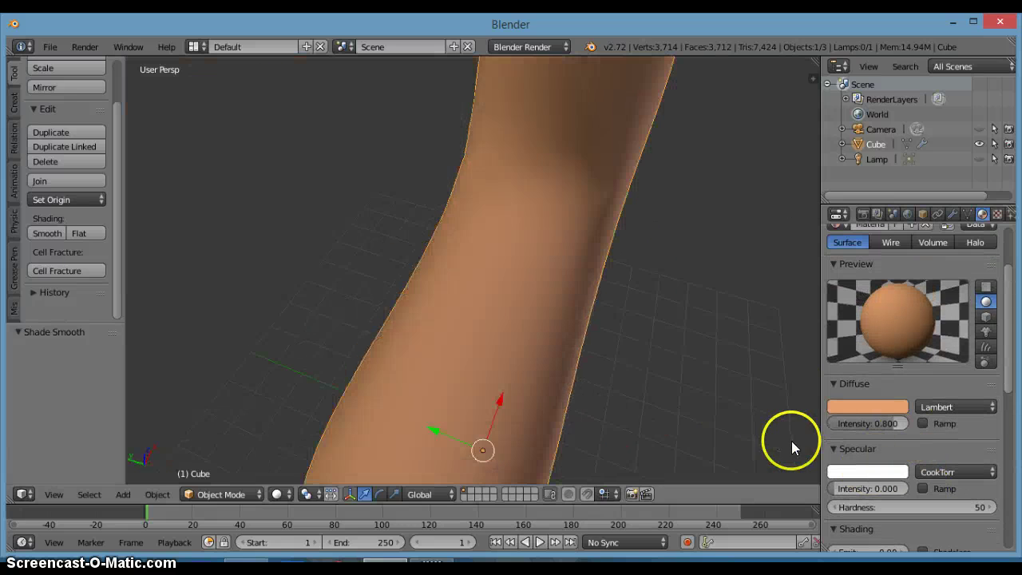
{"action": "scroll", "coordinate": [664, 319], "scroll_direction": "down", "scroll_amount": 5}
{"action": "middle_click_drag", "start_coordinate": [664, 319], "coordinate": [570, 260]}
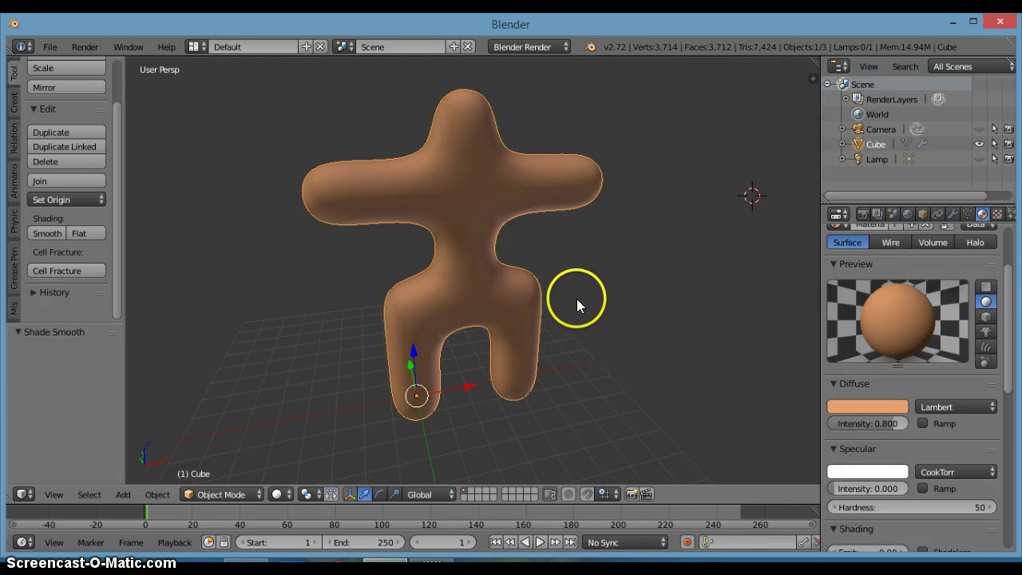
{"action": "middle_click_drag", "start_coordinate": [577, 303], "coordinate": [659, 320]}
{"action": "scroll", "coordinate": [554, 287], "scroll_direction": "down", "scroll_amount": 3}
{"action": "scroll", "coordinate": [630, 306], "scroll_direction": "up", "scroll_amount": 2}
{"action": "scroll", "coordinate": [571, 289], "scroll_direction": "up", "scroll_amount": 1}
{"action": "scroll", "coordinate": [659, 320], "scroll_direction": "down", "scroll_amount": 2}
{"action": "scroll", "coordinate": [671, 335], "scroll_direction": "up", "scroll_amount": 2}
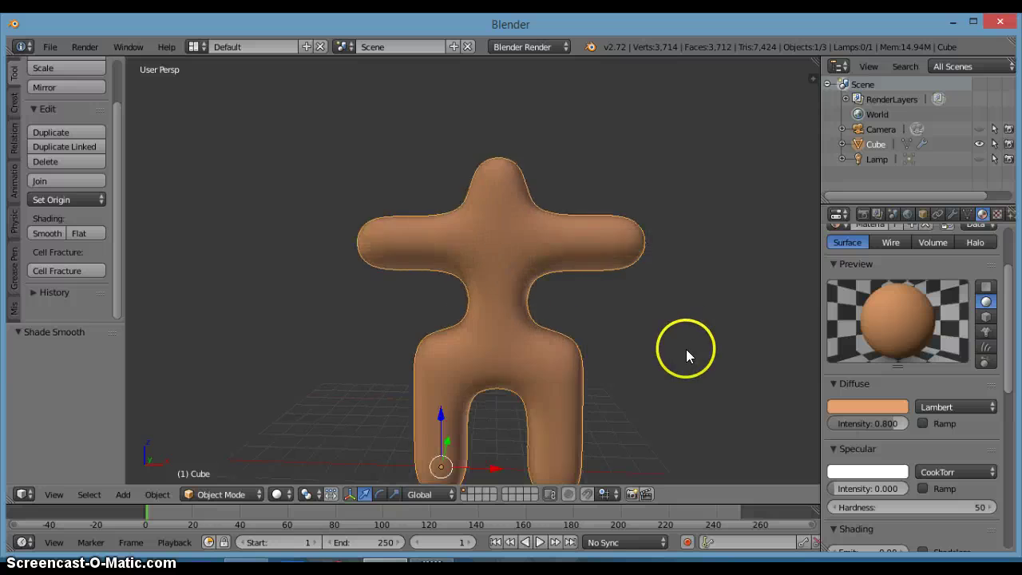
{"action": "middle_click_drag", "start_coordinate": [687, 354], "coordinate": [648, 361]}
{"action": "scroll", "coordinate": [650, 363], "scroll_direction": "down", "scroll_amount": 1}
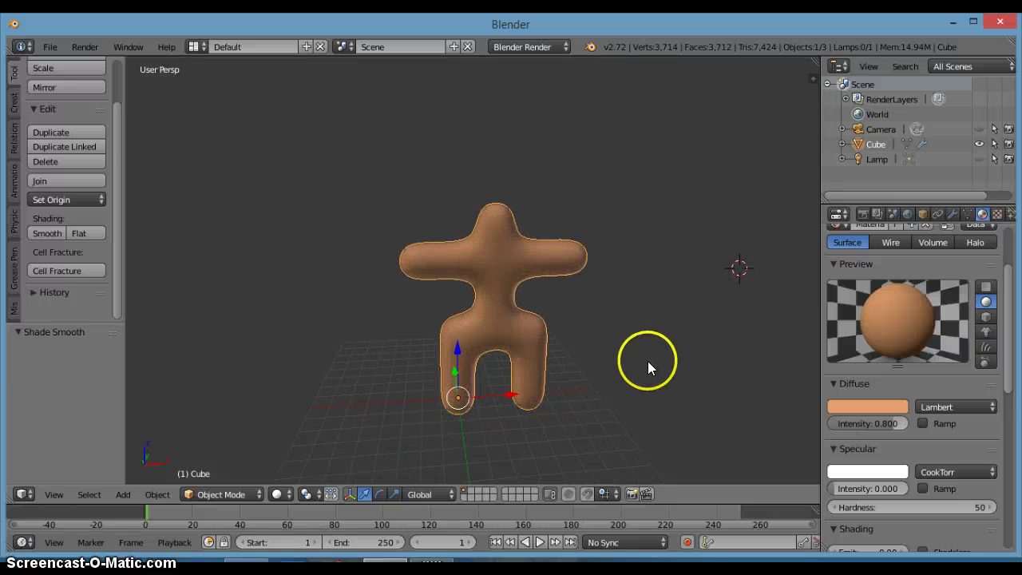
{"action": "middle_click_drag", "start_coordinate": [568, 342], "coordinate": [558, 348]}
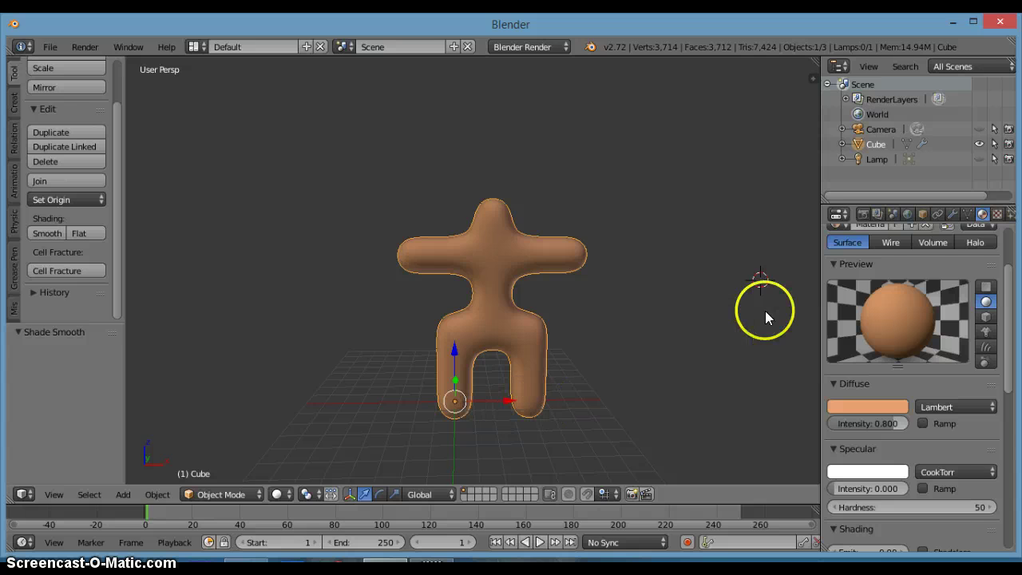
{"action": "key", "text": "shift+a"}
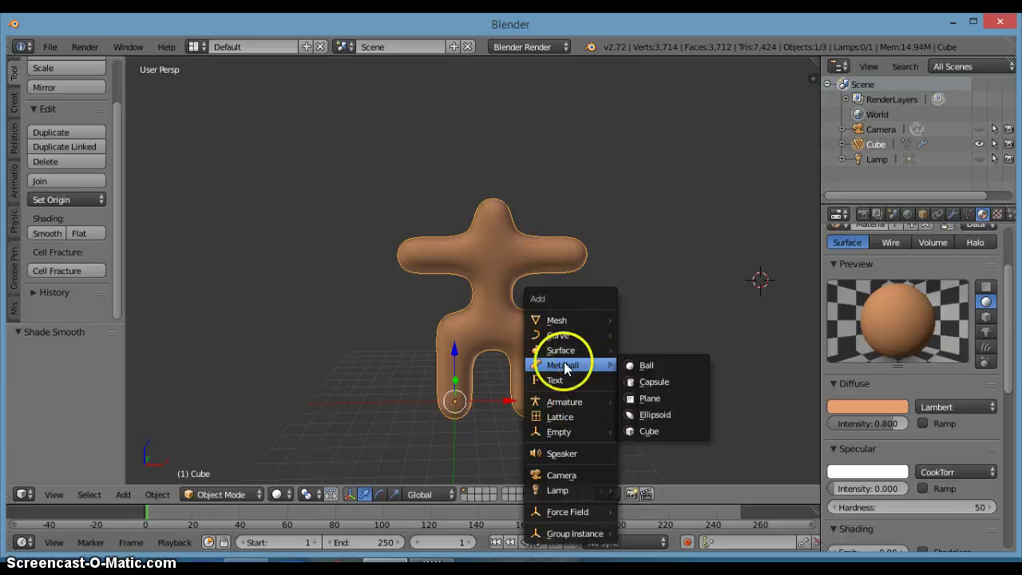
{"action": "key", "text": "Escape"}
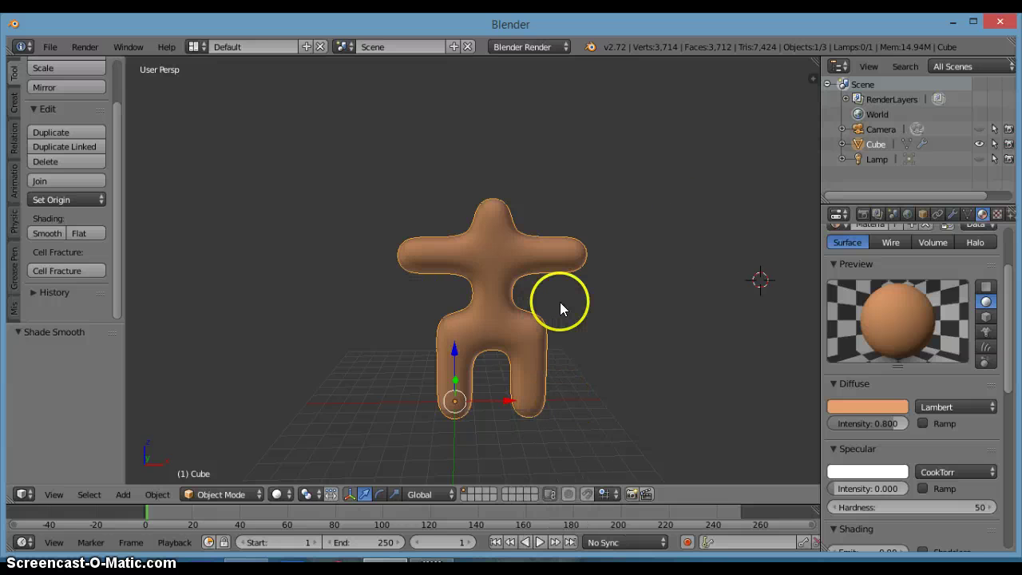
{"action": "key", "text": "shift+a"}
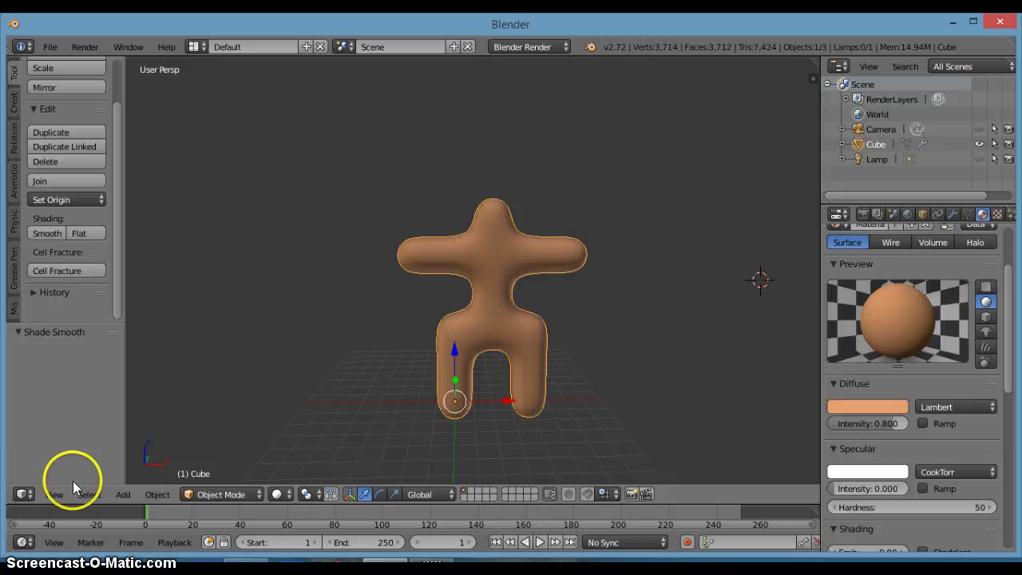
Add a single-bone armature and move it -17.4 units along X to the figure's torso
{"action": "left_click", "coordinate": [123, 494]}
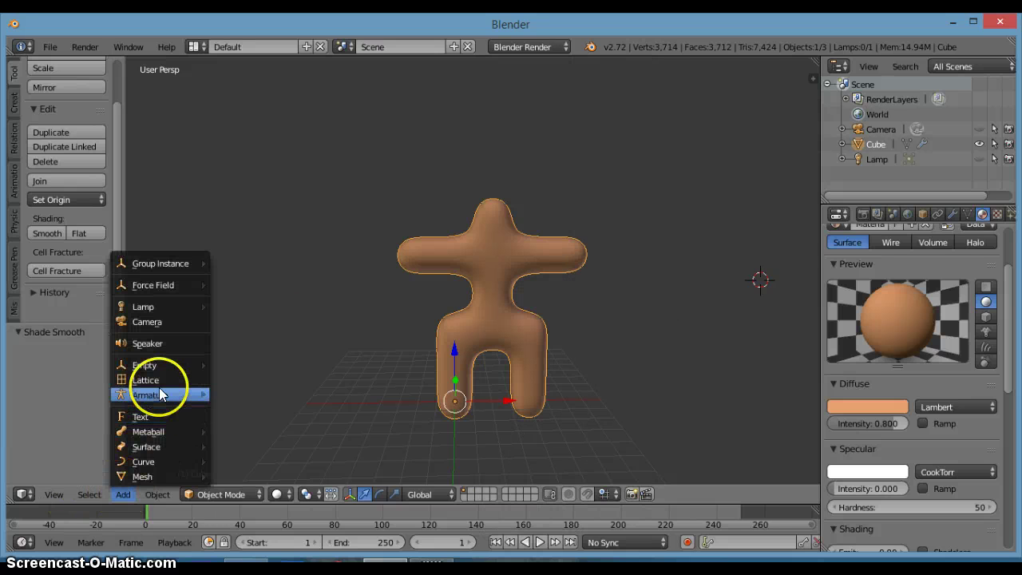
{"action": "mouse_move", "coordinate": [163, 394]}
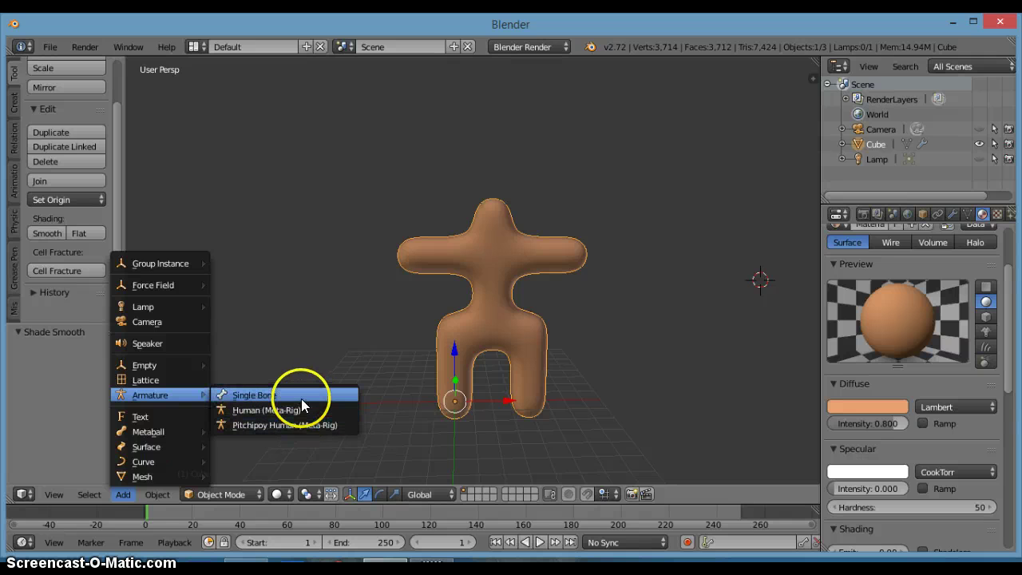
{"action": "left_click", "coordinate": [337, 398]}
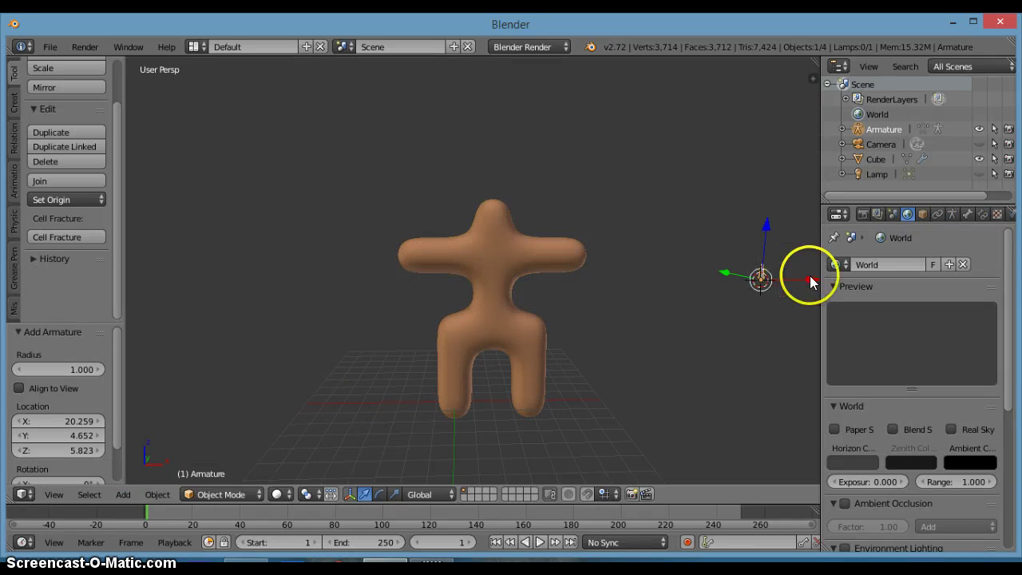
{"action": "key", "text": "g"}
{"action": "key", "text": "x"}
{"action": "left_click", "coordinate": [563, 334]}
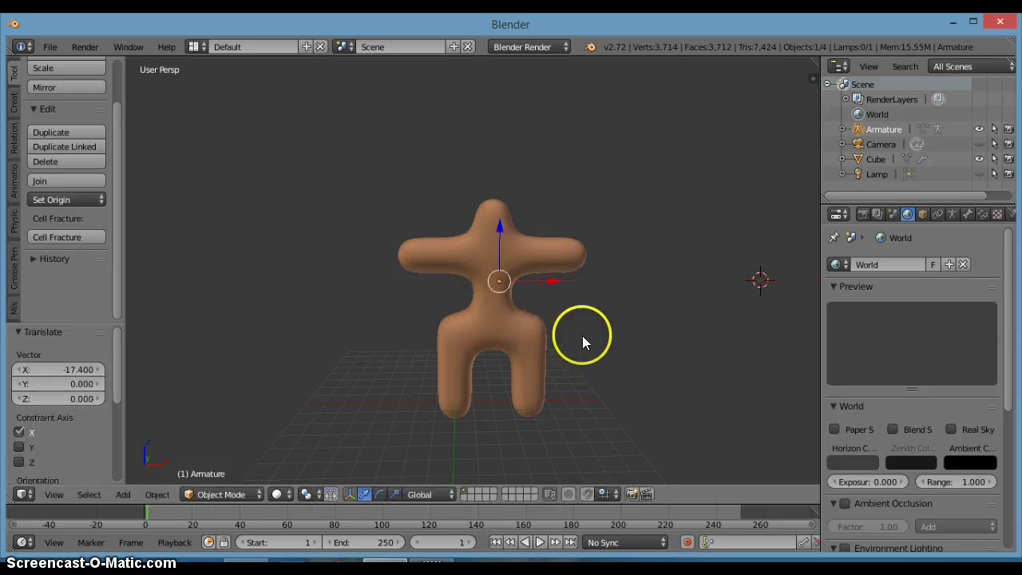
In front view, move the armature -5.988 units along Z and -0.679 along X to place it between the figure's feet
{"action": "middle_click_drag", "start_coordinate": [582, 335], "coordinate": [611, 321]}
{"action": "key", "text": "KP_1"}
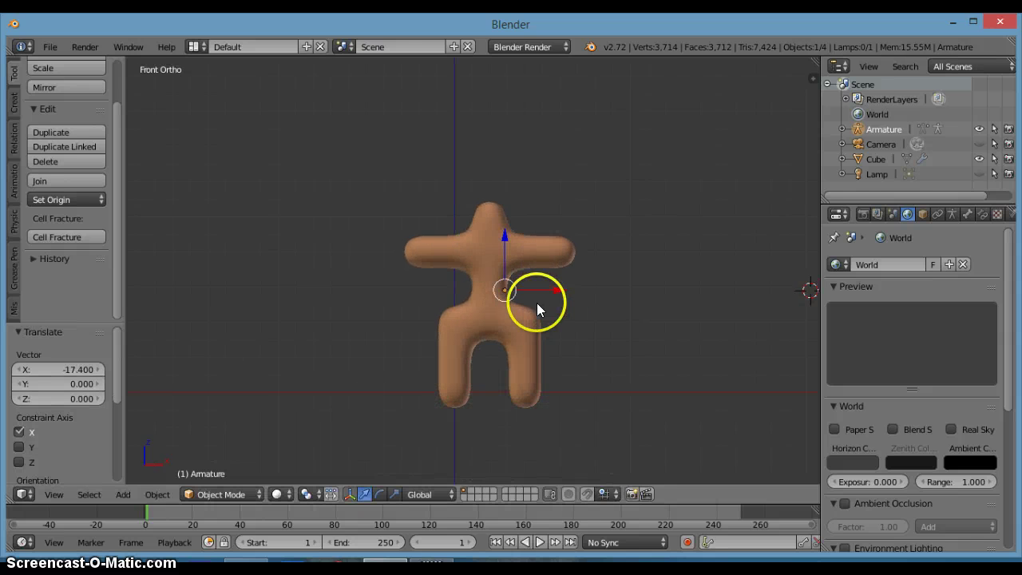
{"action": "key", "text": "g"}
{"action": "key", "text": "z"}
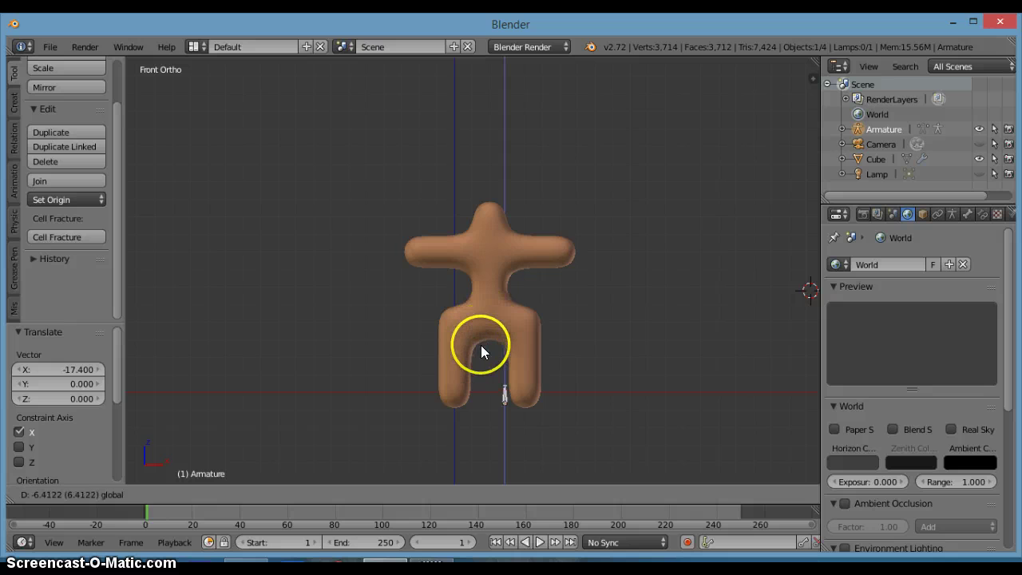
{"action": "left_click", "coordinate": [480, 342]}
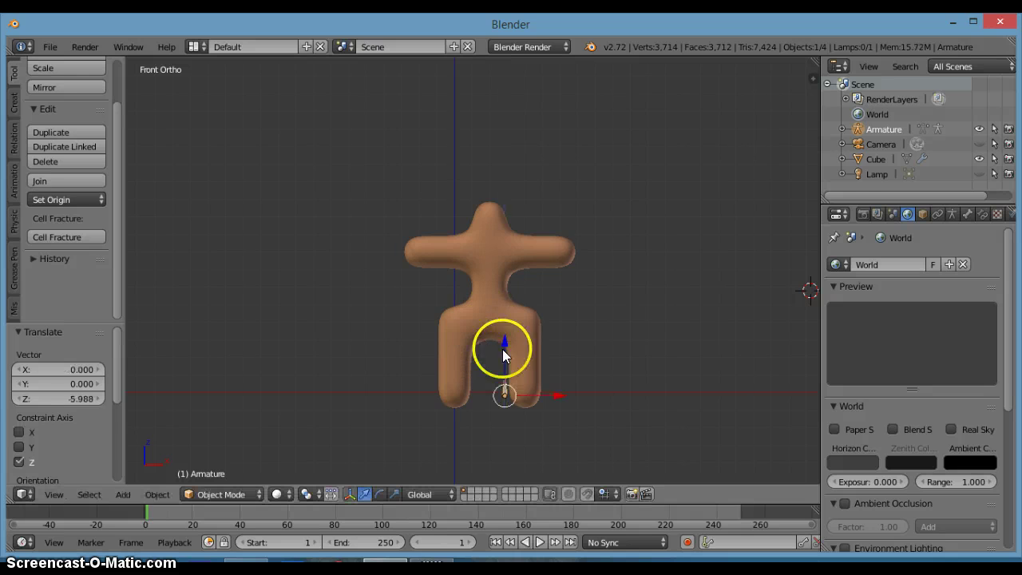
{"action": "key", "text": "g"}
{"action": "key", "text": "x"}
{"action": "left_click", "coordinate": [549, 395]}
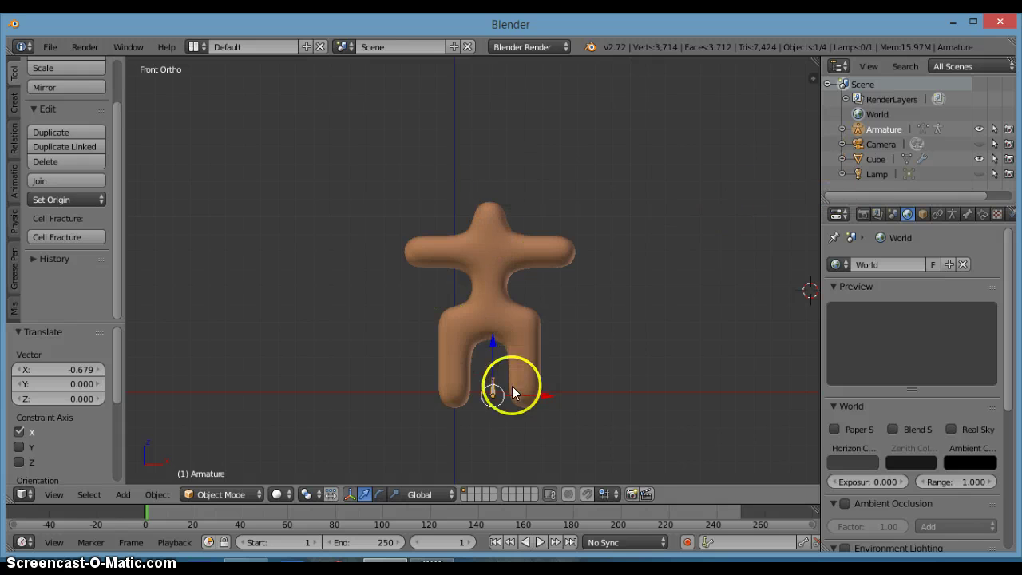
Find the quad view option in the viewport's display settings and split the 3D view into top, front, right and perspective views
{"action": "middle_click_drag", "start_coordinate": [512, 385], "coordinate": [467, 375]}
{"action": "scroll", "coordinate": [469, 372], "scroll_direction": "up", "scroll_amount": 2}
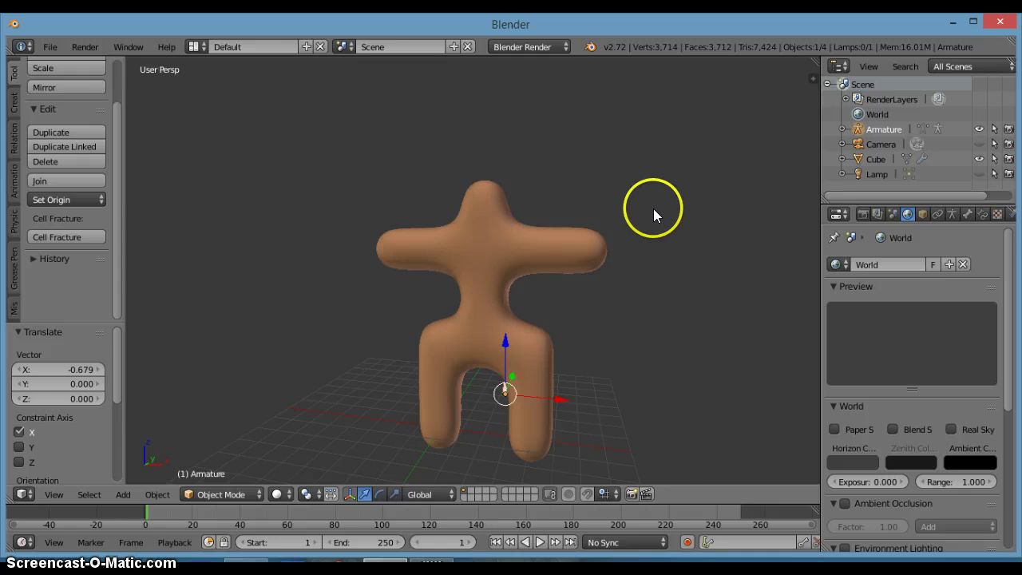
{"action": "key", "text": "n"}
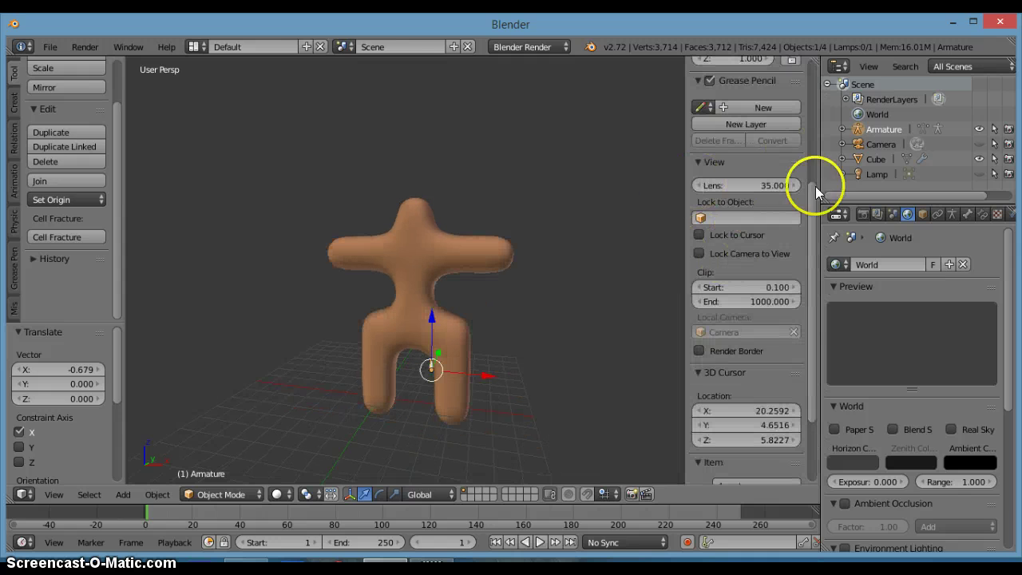
{"action": "scroll", "coordinate": [762, 336], "scroll_direction": "down", "scroll_amount": 5}
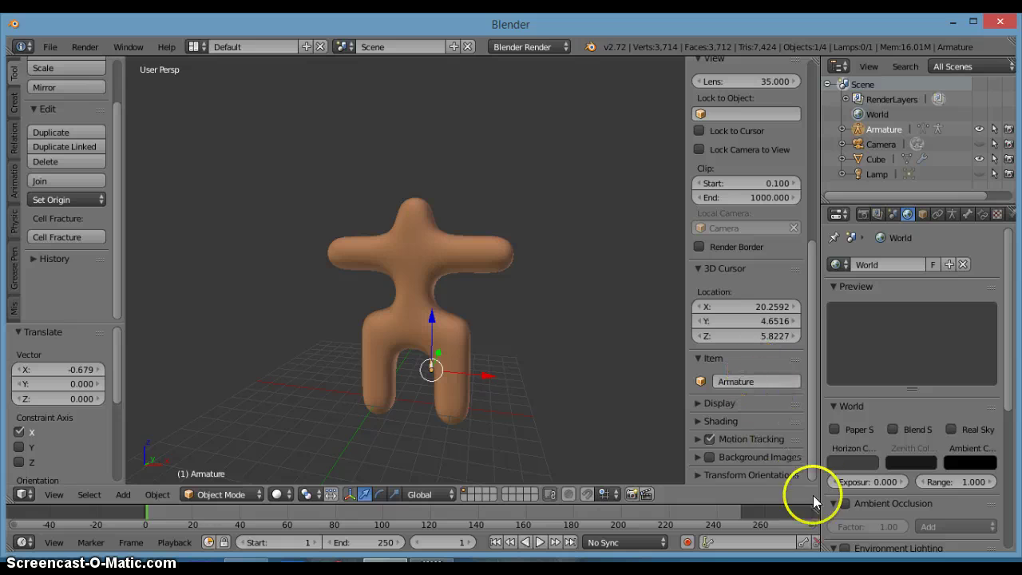
{"action": "scroll", "coordinate": [761, 467], "scroll_direction": "down", "scroll_amount": 1}
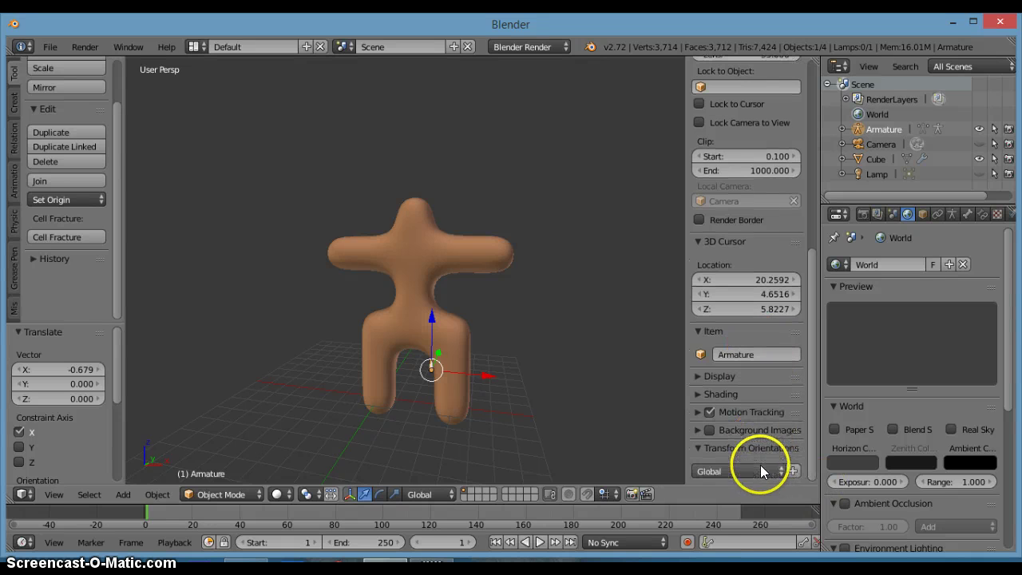
{"action": "left_click", "coordinate": [728, 395]}
{"action": "scroll", "coordinate": [731, 394], "scroll_direction": "down", "scroll_amount": 4}
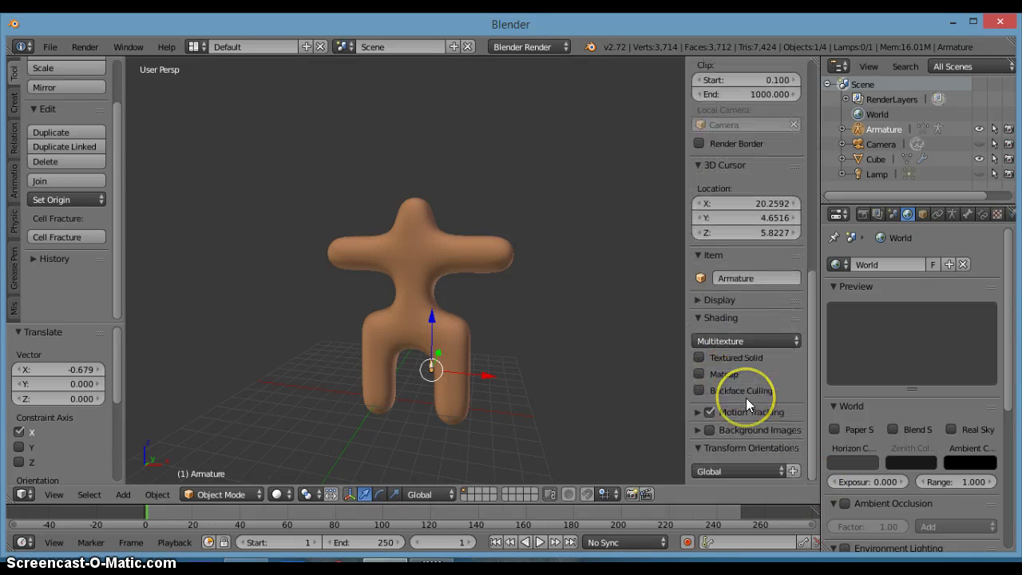
{"action": "left_click", "coordinate": [695, 317]}
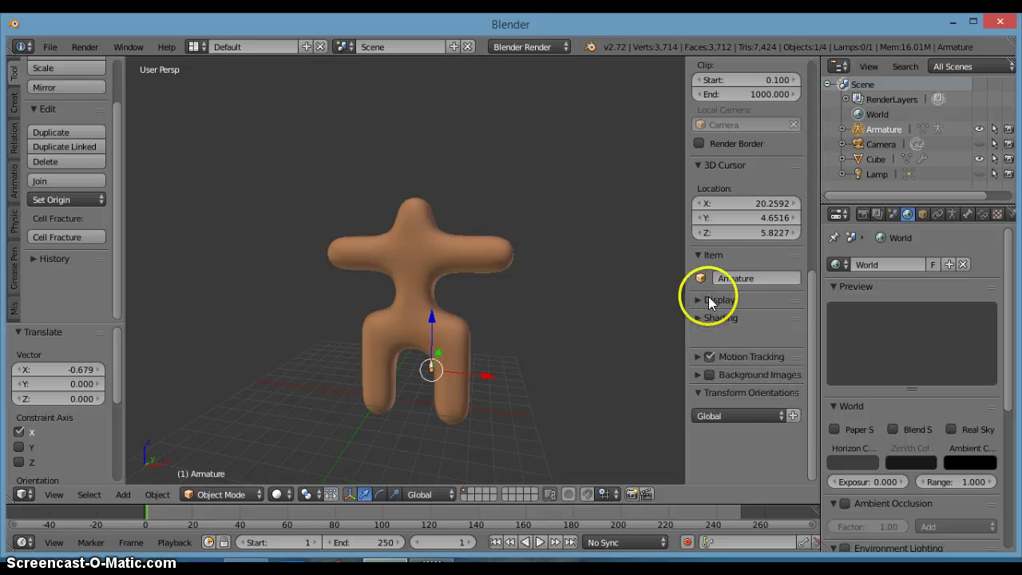
{"action": "left_click", "coordinate": [709, 301]}
{"action": "scroll", "coordinate": [758, 392], "scroll_direction": "down", "scroll_amount": 3}
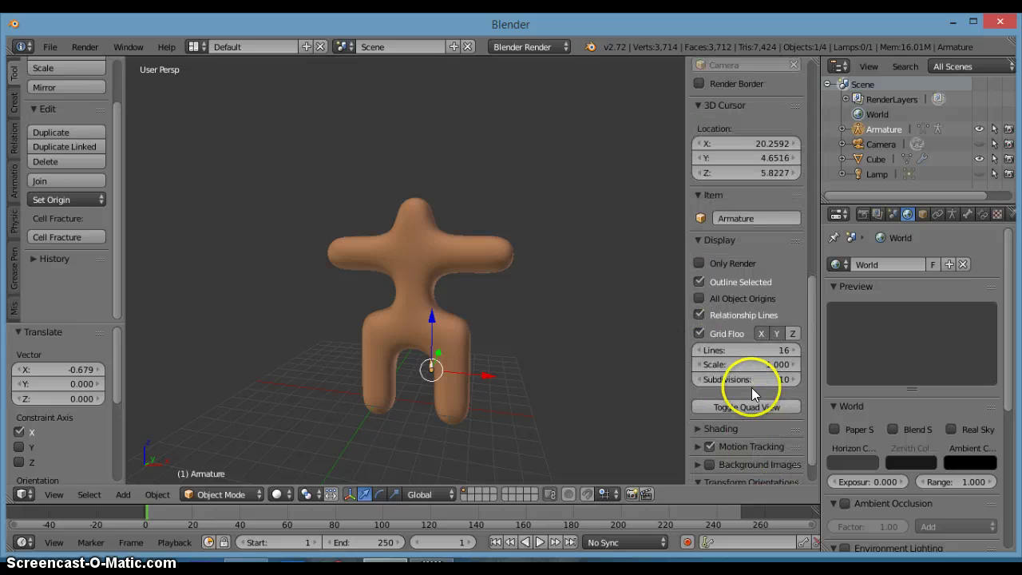
{"action": "left_click", "coordinate": [708, 241]}
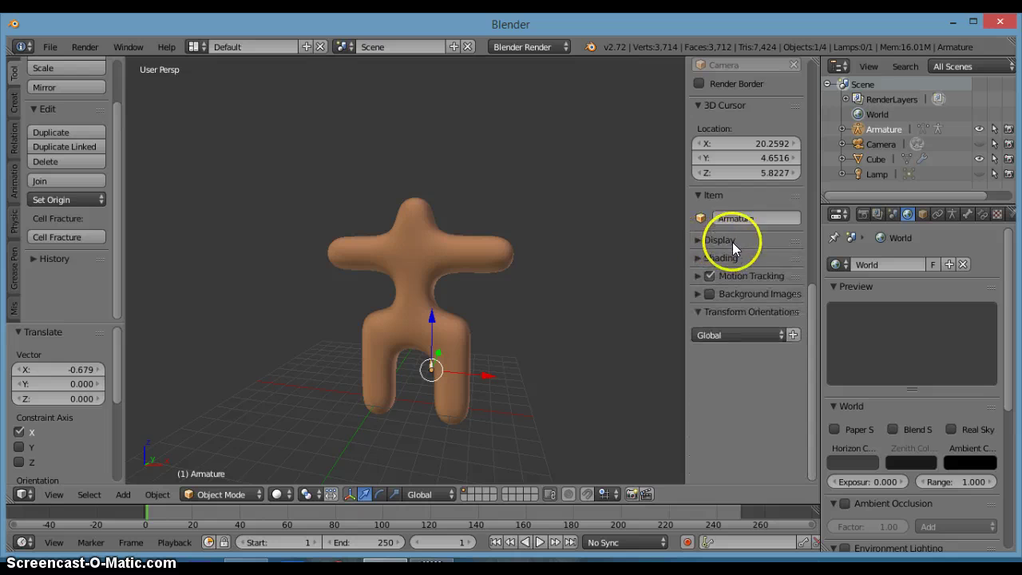
{"action": "left_click", "coordinate": [720, 238]}
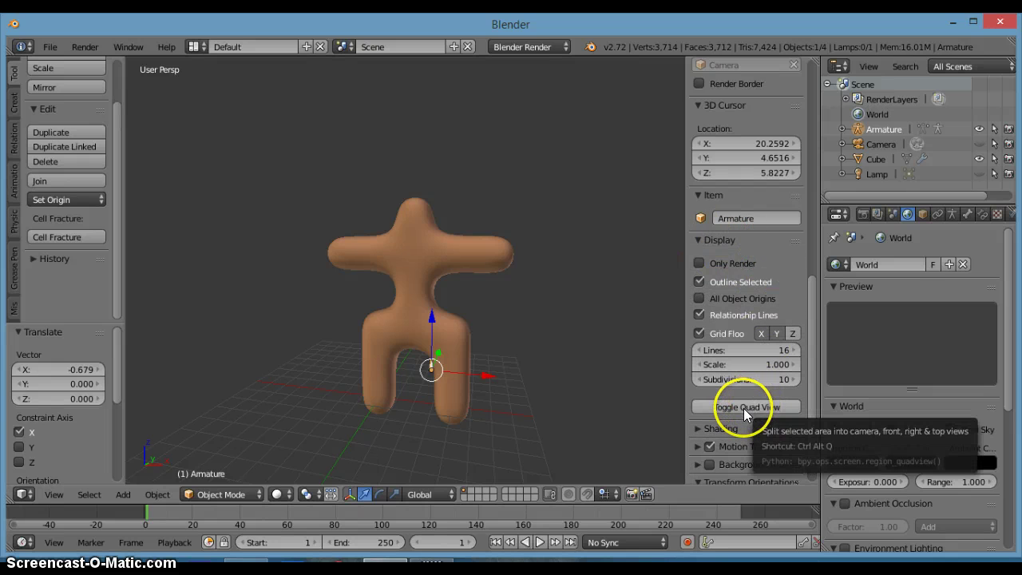
{"action": "left_click", "coordinate": [772, 407]}
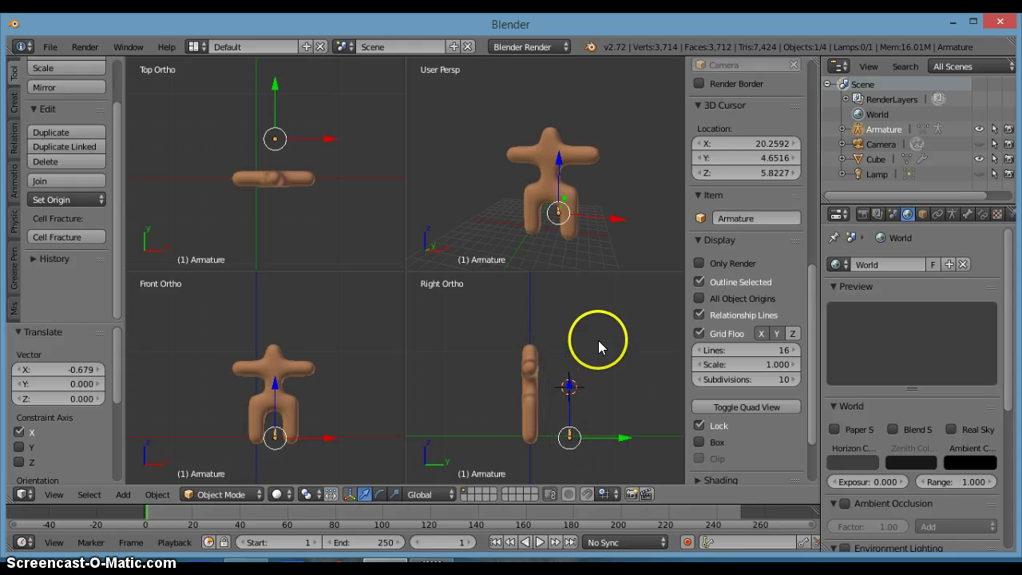
Hide the viewport's properties sidebar to give the four views more room
{"action": "left_click", "coordinate": [504, 315]}
{"action": "scroll", "coordinate": [519, 219], "scroll_direction": "up", "scroll_amount": 4}
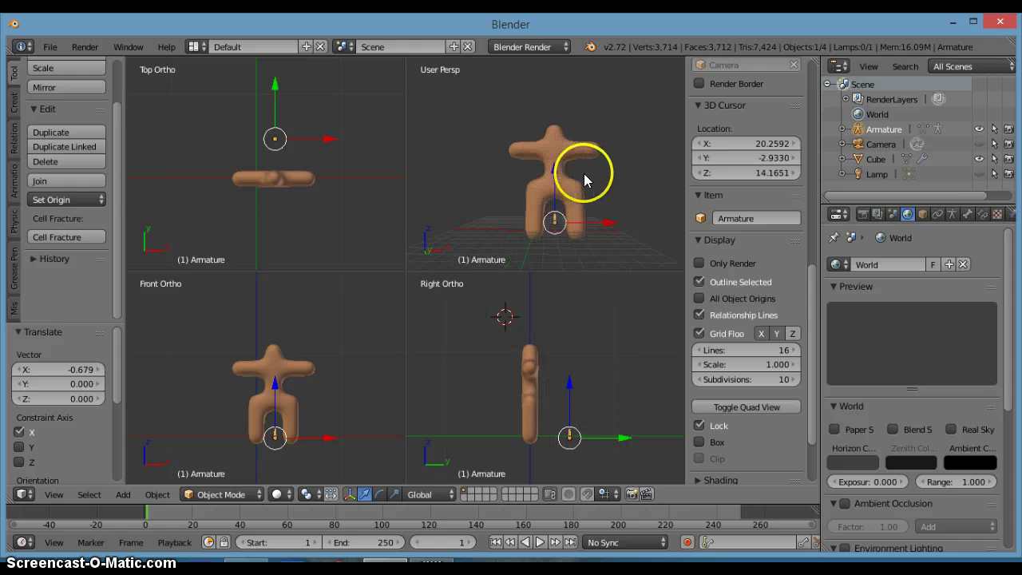
{"action": "scroll", "coordinate": [601, 237], "scroll_direction": "down", "scroll_amount": 4}
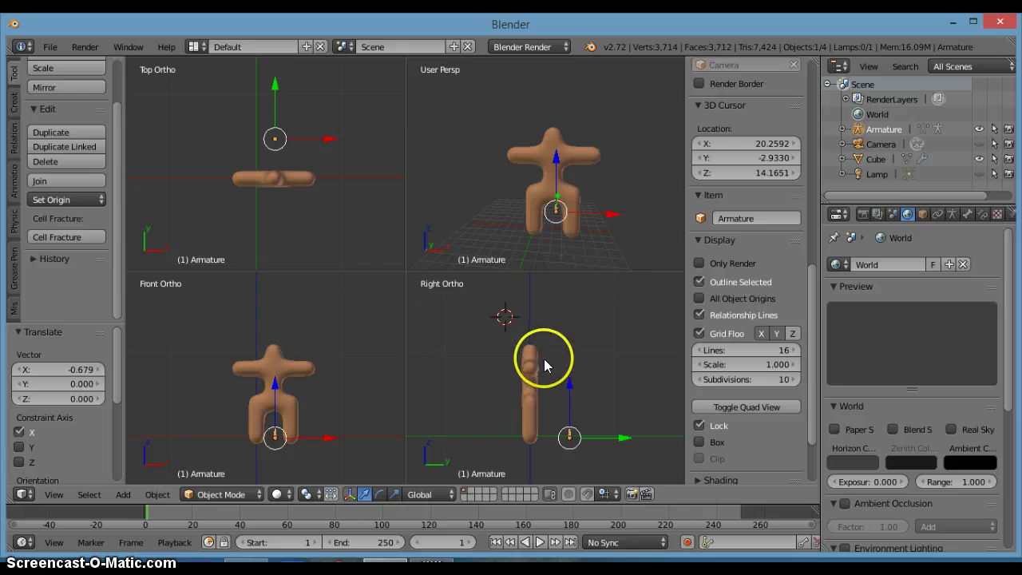
{"action": "key", "text": "n"}
{"action": "scroll", "coordinate": [684, 224], "scroll_direction": "up", "scroll_amount": 2}
{"action": "scroll", "coordinate": [694, 246], "scroll_direction": "down", "scroll_amount": 2}
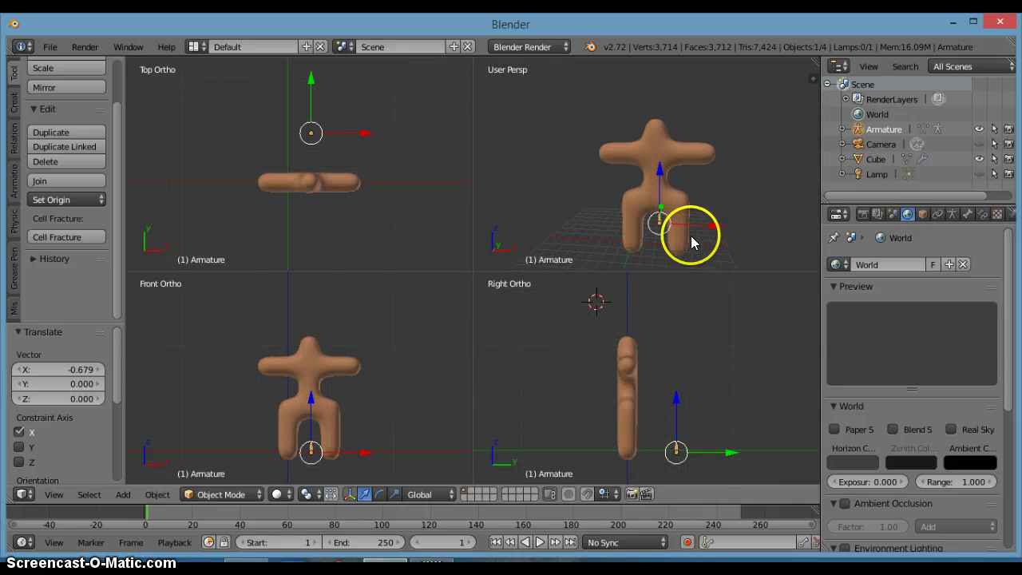
{"action": "scroll", "coordinate": [692, 242], "scroll_direction": "down", "scroll_amount": 1}
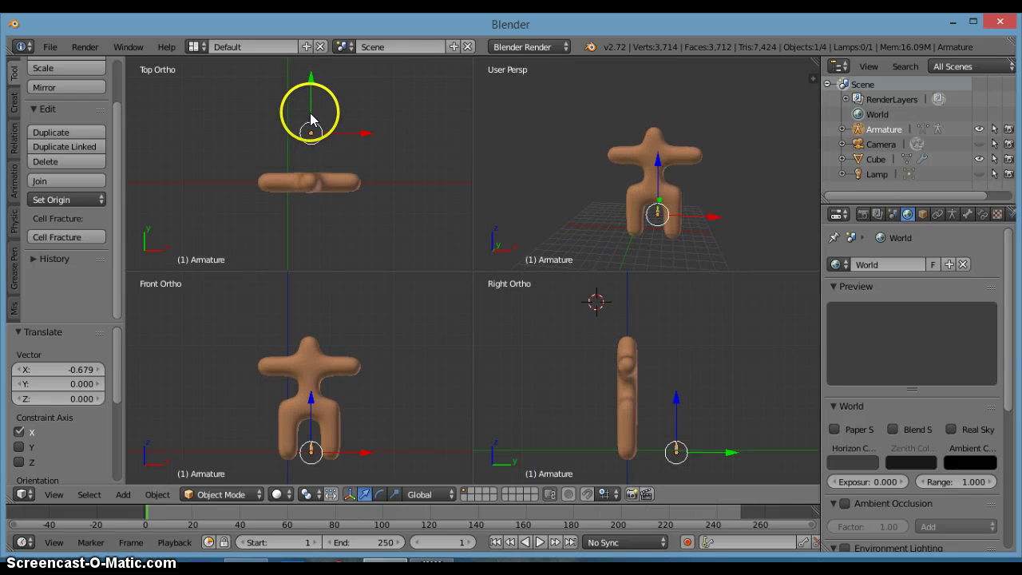
Move the armature -4.595 units along Y in top view and -0.353 along X in front view to align it with the figure
{"action": "left_click_drag", "start_coordinate": [311, 71], "coordinate": [306, 121]}
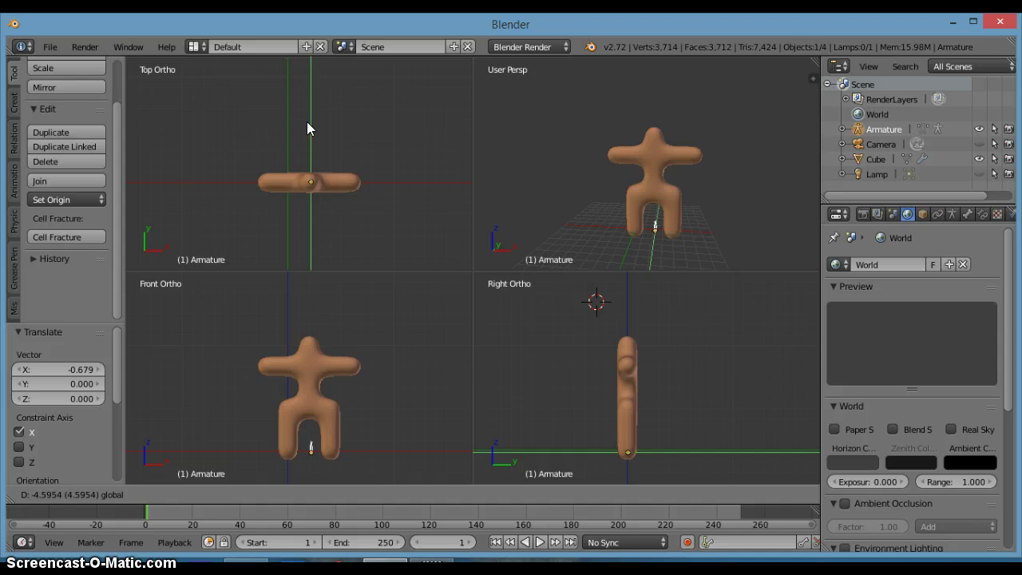
{"action": "left_click_drag", "start_coordinate": [307, 121], "coordinate": [307, 122]}
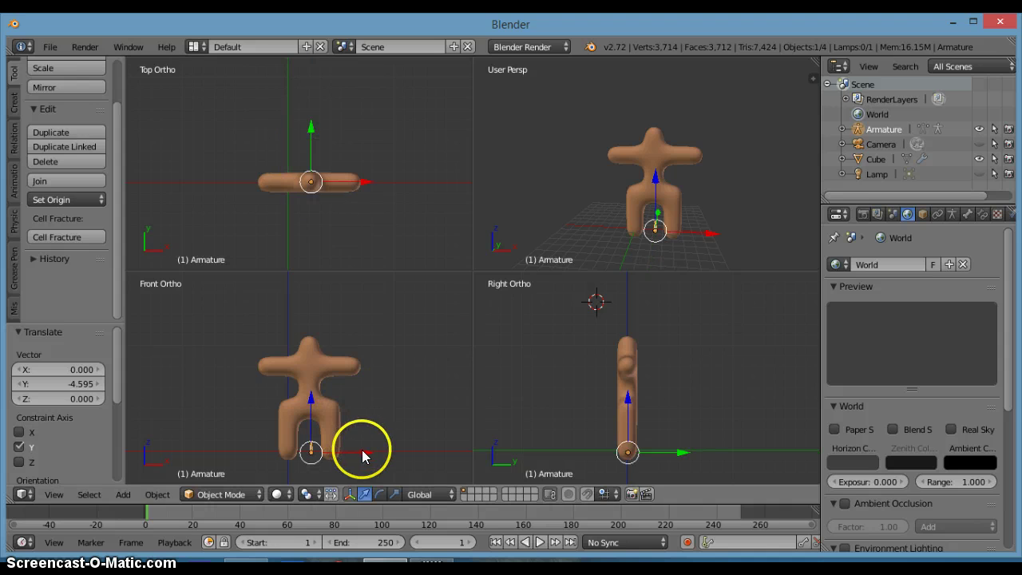
{"action": "left_click_drag", "start_coordinate": [363, 450], "coordinate": [339, 438]}
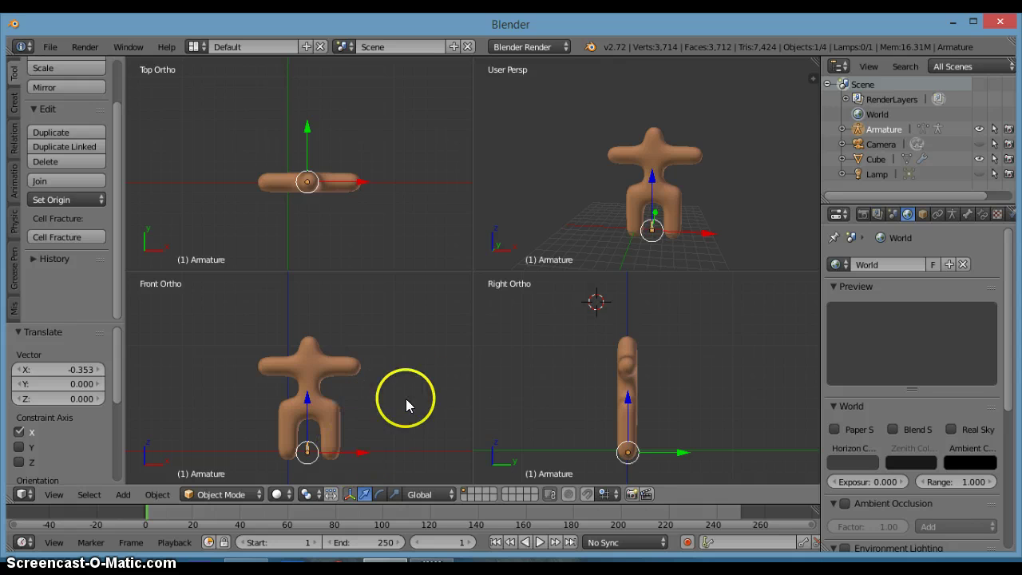
In front view, move the armature 0.199 units along X to centre it between the legs
{"action": "scroll", "coordinate": [738, 234], "scroll_direction": "up", "scroll_amount": 5}
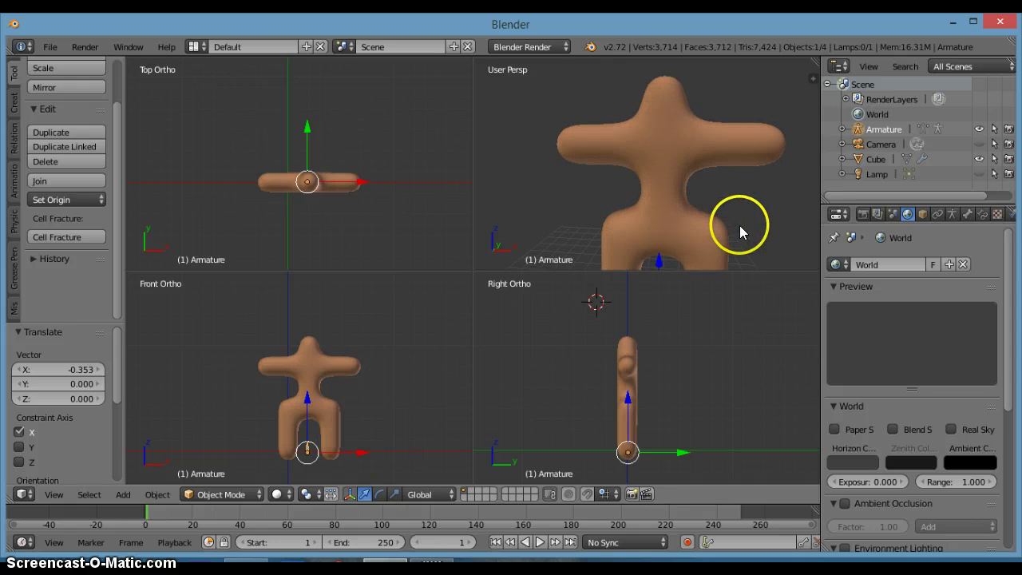
{"action": "key", "text": "KP_1"}
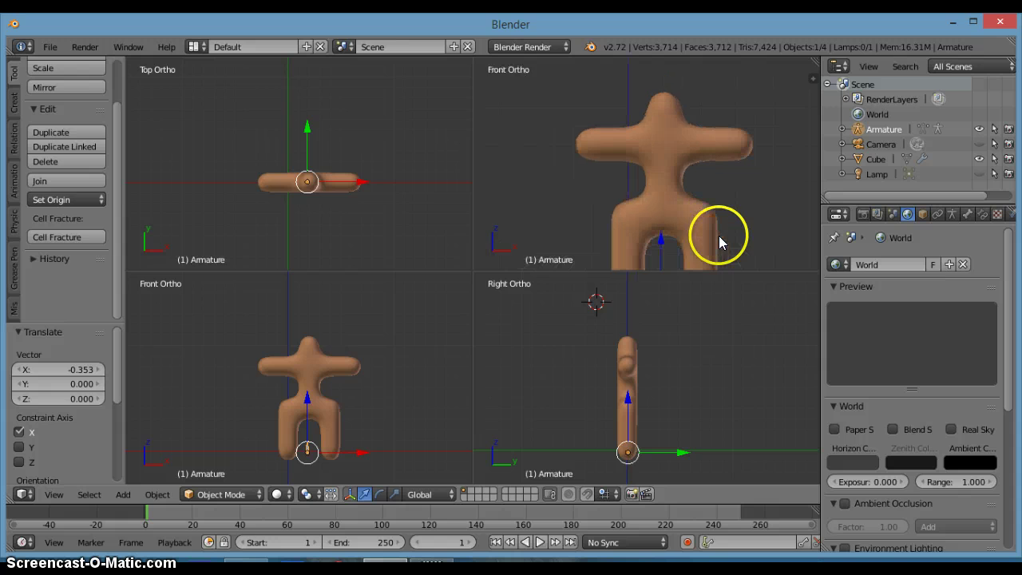
{"action": "middle_click_drag", "start_coordinate": [728, 233], "coordinate": [692, 175]}
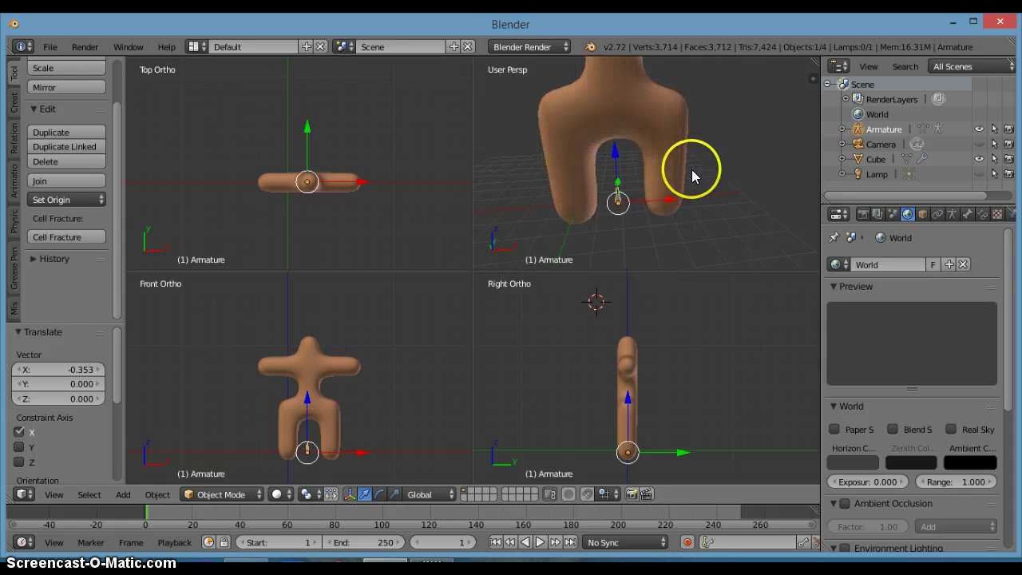
{"action": "scroll", "coordinate": [399, 395], "scroll_direction": "up", "scroll_amount": 1}
{"action": "scroll", "coordinate": [383, 312], "scroll_direction": "up", "scroll_amount": 4}
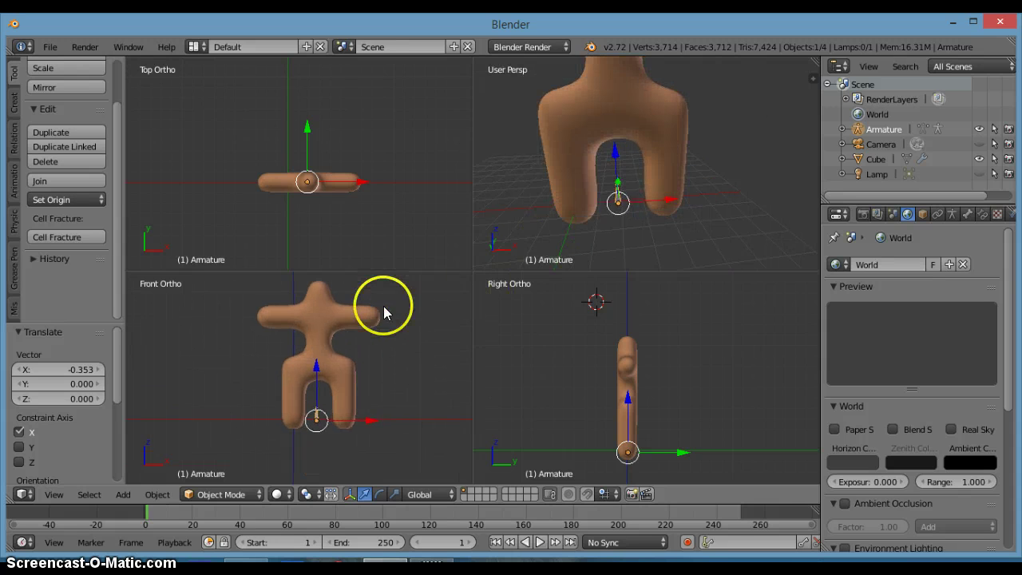
{"action": "middle_click_drag", "start_coordinate": [394, 358], "coordinate": [380, 422], "text": "shift"}
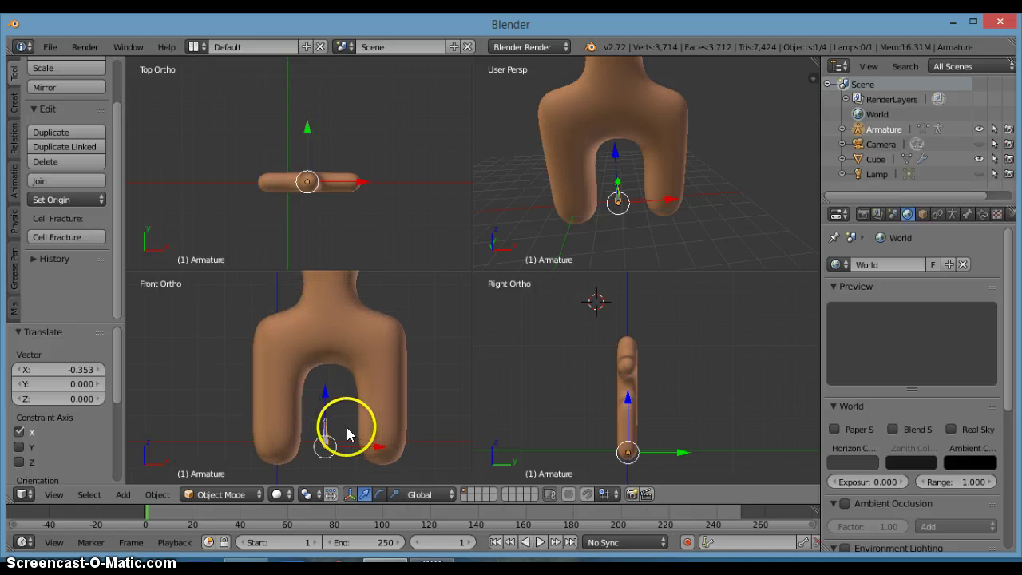
{"action": "key", "text": "g"}
{"action": "key", "text": "x"}
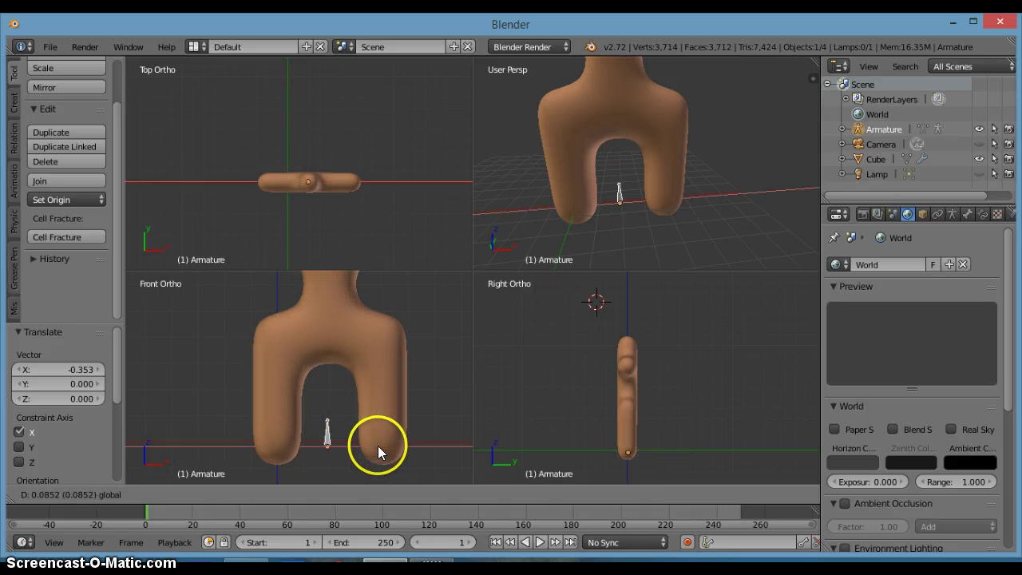
{"action": "left_click", "coordinate": [380, 445]}
Raise the armature 3.637 units along Z into the figure's hip area, just above the gap between the legs
{"action": "key", "text": "g"}
{"action": "key", "text": "z"}
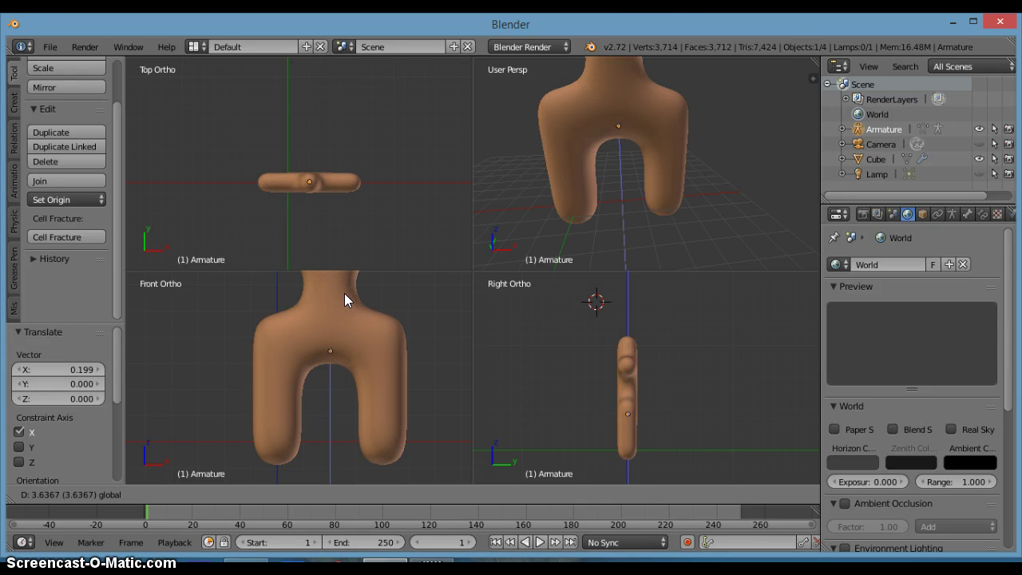
{"action": "left_click", "coordinate": [344, 293]}
{"action": "scroll", "coordinate": [349, 306], "scroll_direction": "down", "scroll_amount": 2}
{"action": "middle_click_drag", "start_coordinate": [373, 361], "coordinate": [379, 382], "text": "shift"}
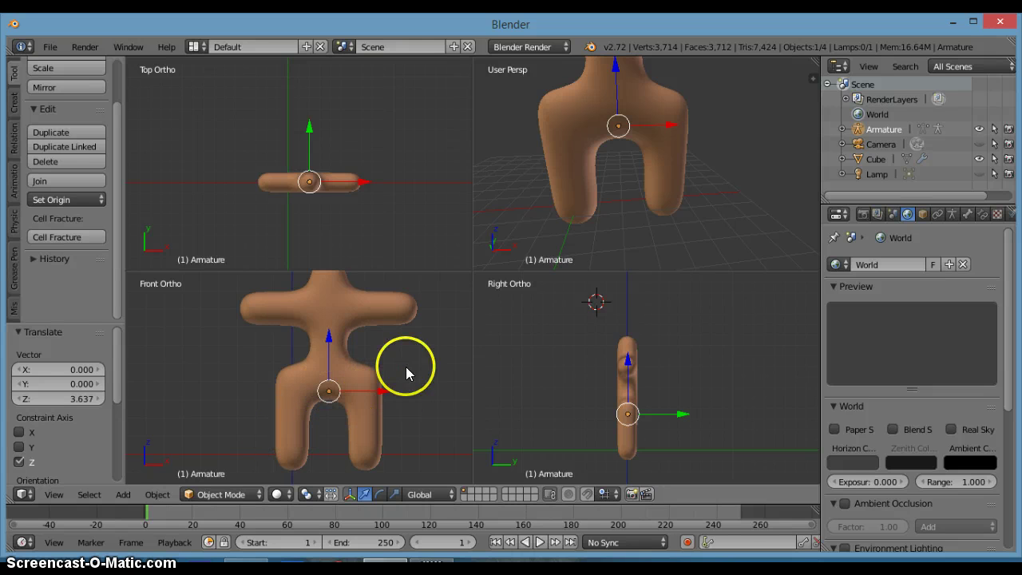
{"action": "middle_click_drag", "start_coordinate": [602, 211], "coordinate": [575, 249]}
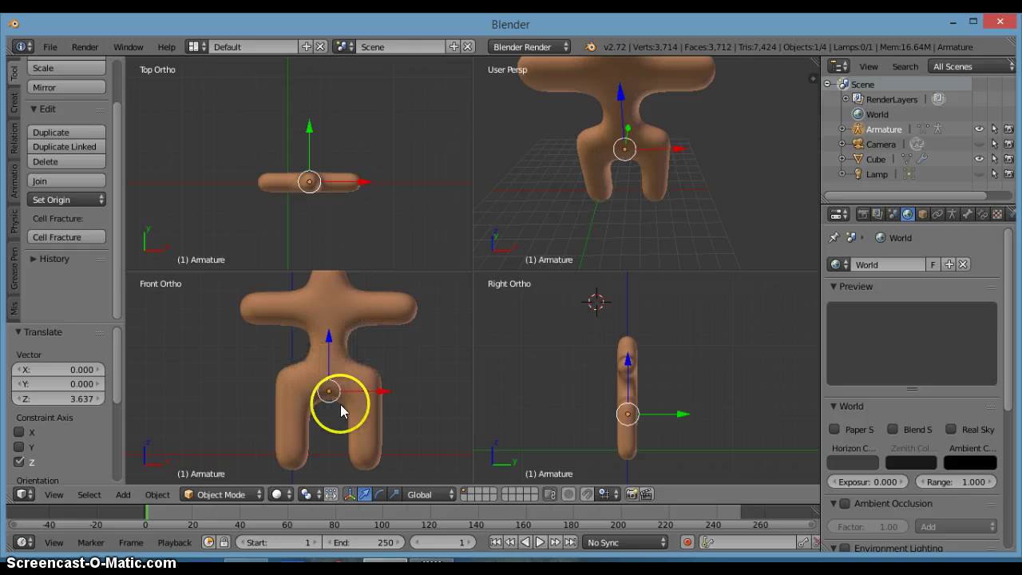
Turn on X-Ray display for the armature so it draws in front of the mesh
{"action": "left_click", "coordinate": [952, 217]}
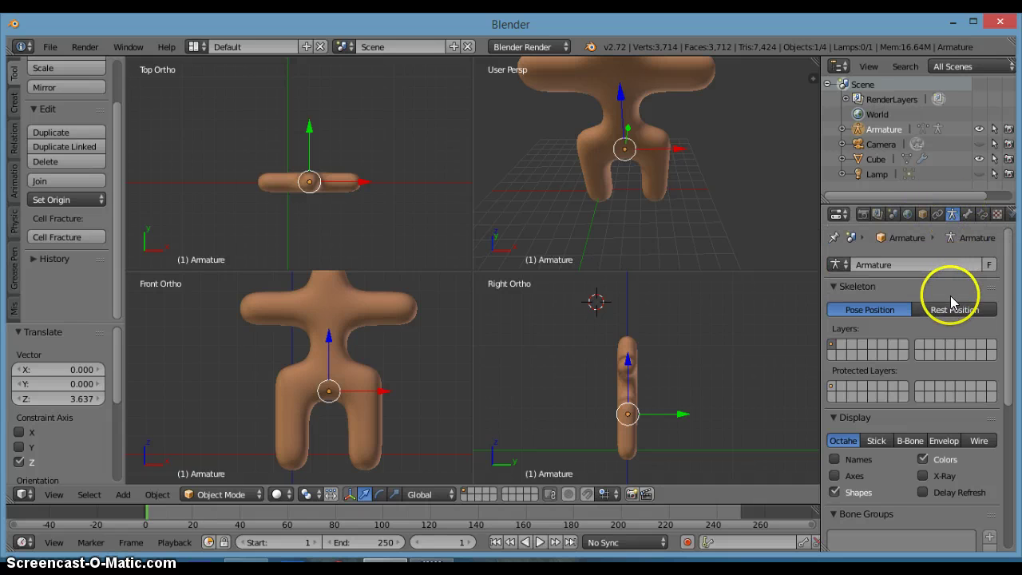
{"action": "scroll", "coordinate": [952, 316], "scroll_direction": "down", "scroll_amount": 2}
{"action": "scroll", "coordinate": [952, 320], "scroll_direction": "down", "scroll_amount": 4}
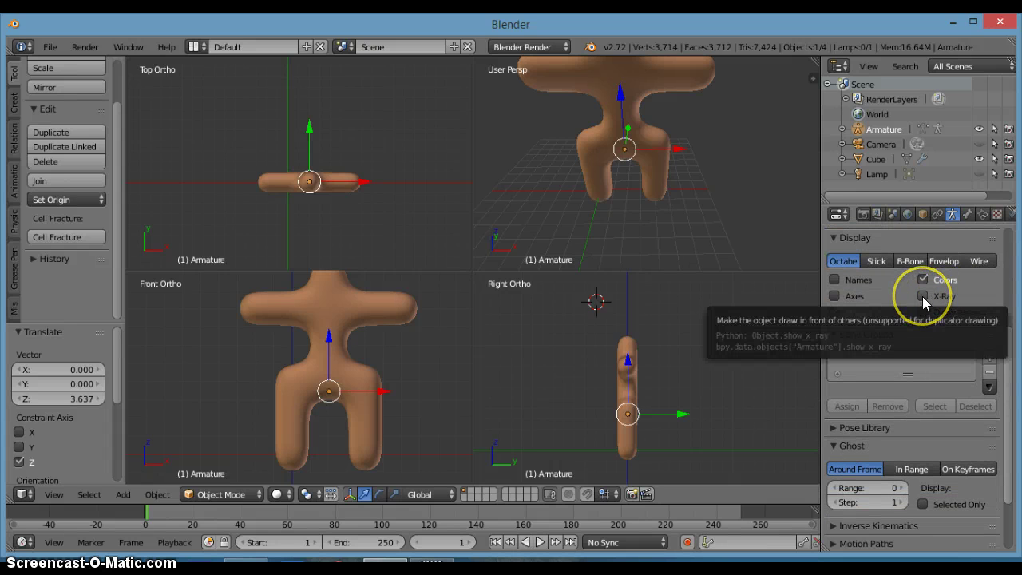
{"action": "left_click", "coordinate": [924, 297]}
Lower the armature -0.513 units along Z so its base sits at the top of the gap between the legs
{"action": "scroll", "coordinate": [335, 392], "scroll_direction": "up", "scroll_amount": 3}
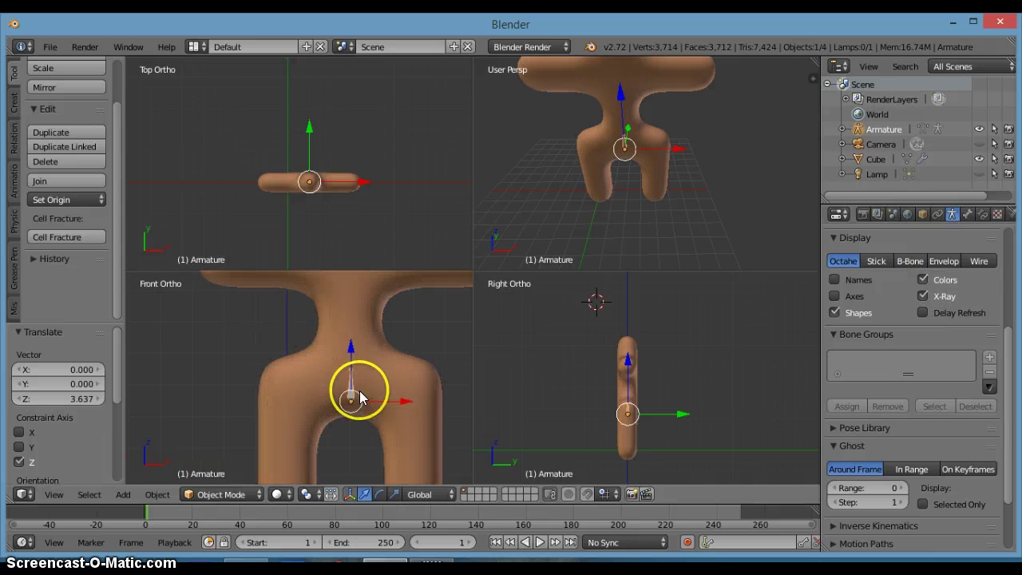
{"action": "scroll", "coordinate": [395, 404], "scroll_direction": "up", "scroll_amount": 2}
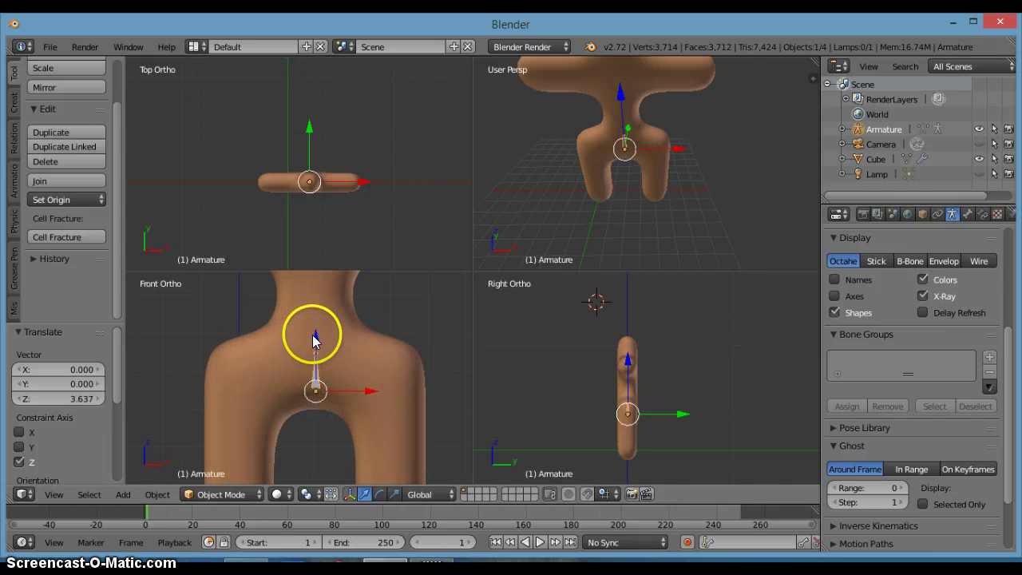
{"action": "left_click_drag", "start_coordinate": [315, 334], "coordinate": [309, 354]}
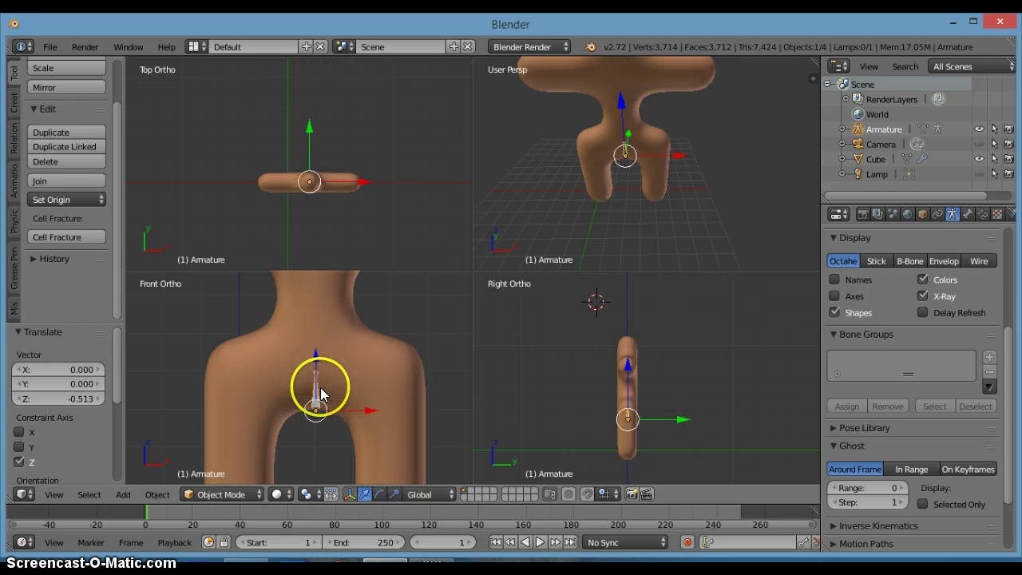
Switch the armature to Edit Mode and bring the bone and hips into view from the front
{"action": "key", "text": "Tab"}
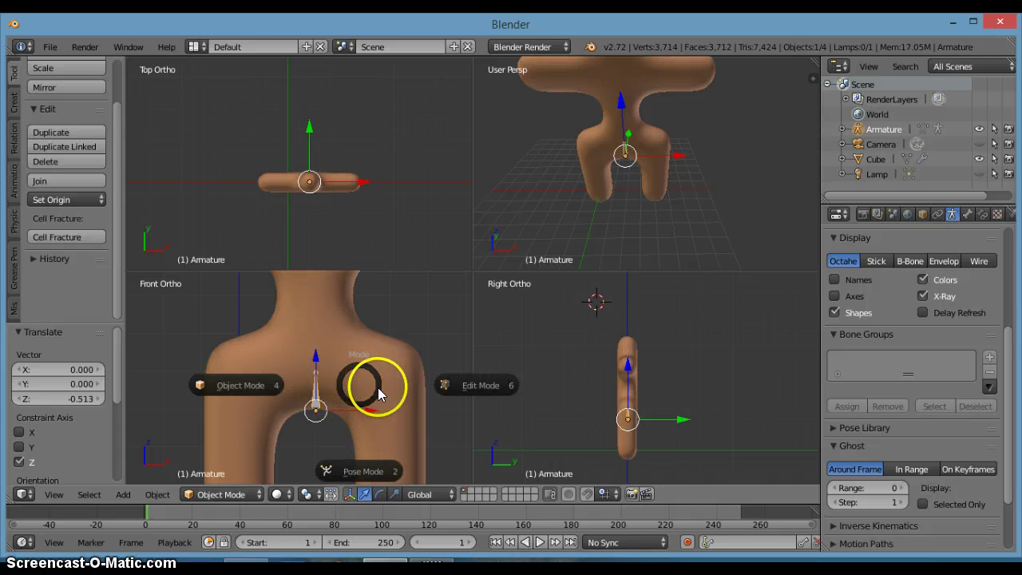
{"action": "left_click", "coordinate": [455, 387]}
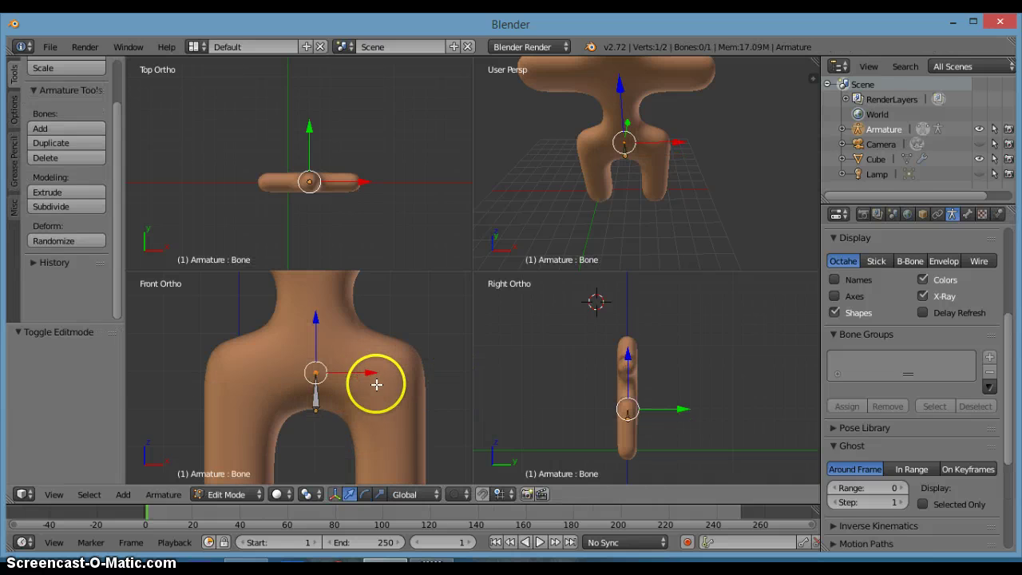
{"action": "scroll", "coordinate": [320, 372], "scroll_direction": "up", "scroll_amount": 1}
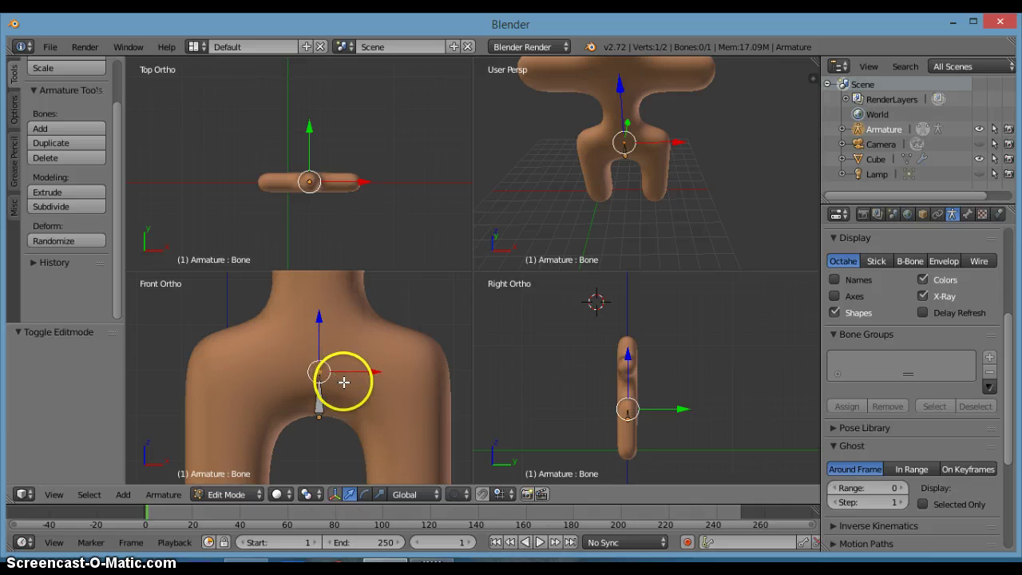
{"action": "scroll", "coordinate": [335, 377], "scroll_direction": "down", "scroll_amount": 2}
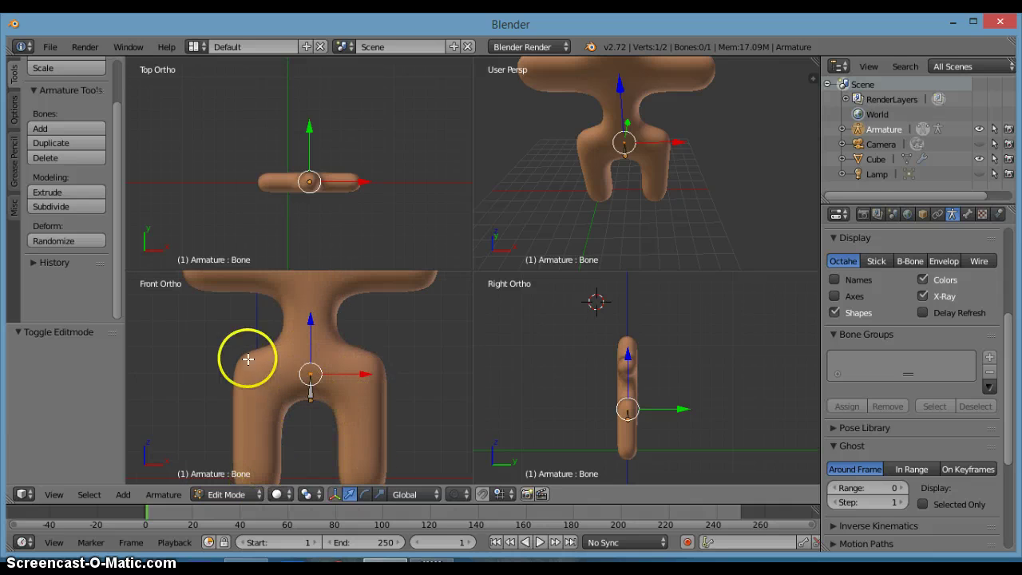
Extrude a short bone straight up from the tip of the base bone, about 0.674 units along global Z
{"action": "scroll", "coordinate": [369, 369], "scroll_direction": "up", "scroll_amount": 2}
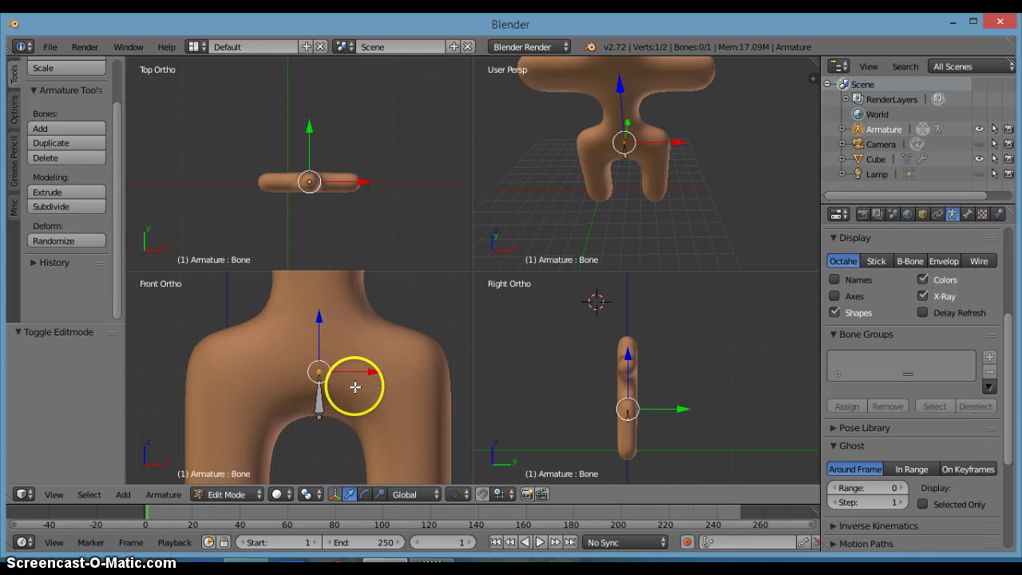
{"action": "key", "text": "e"}
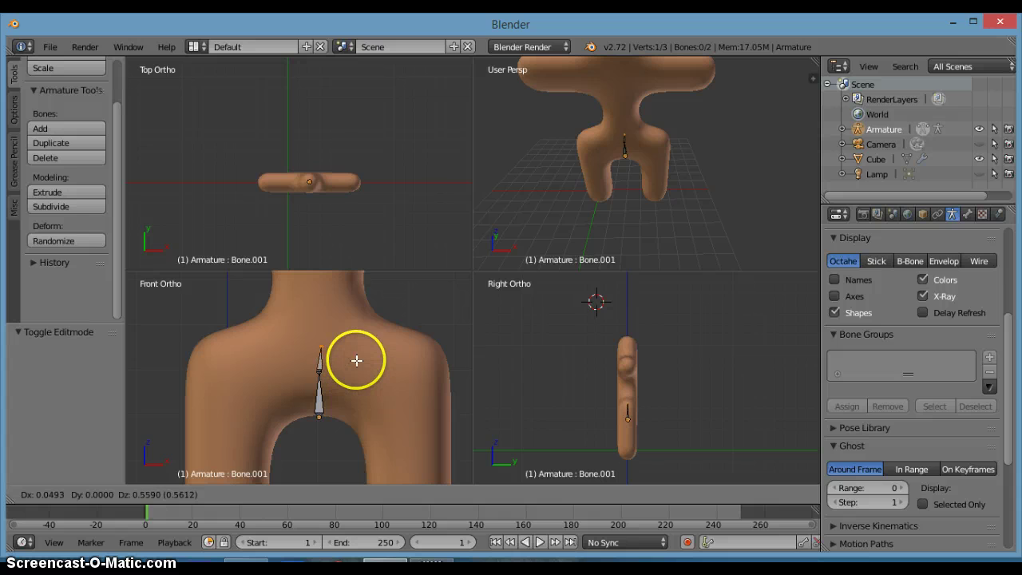
{"action": "key", "text": "z"}
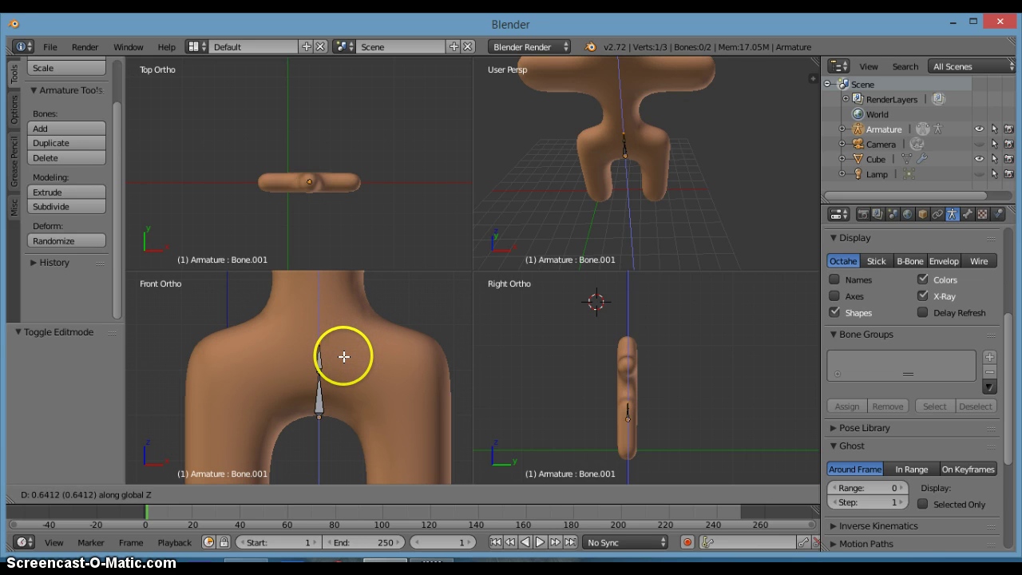
{"action": "left_click", "coordinate": [344, 356]}
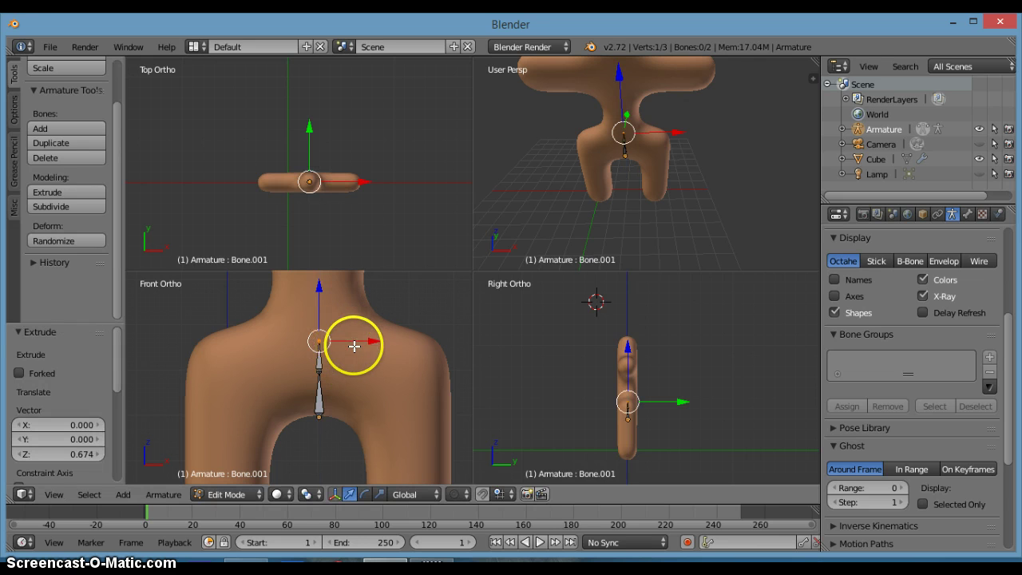
Extrude a hip bone from the top of the short bone toward the +X leg, offset about 1.634 in X and -1.231 in Z
{"action": "scroll", "coordinate": [345, 366], "scroll_direction": "down", "scroll_amount": 2}
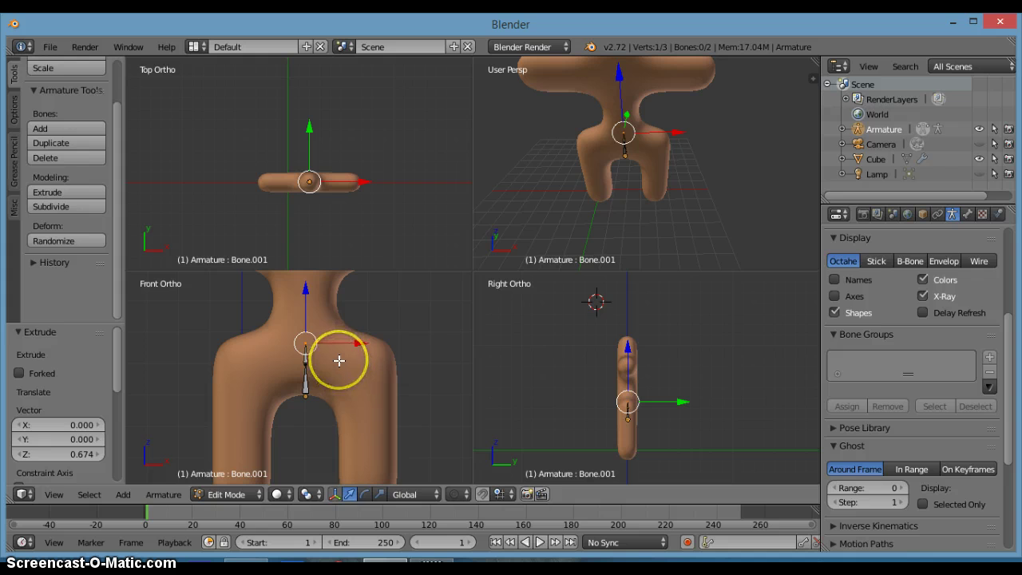
{"action": "key", "text": "e"}
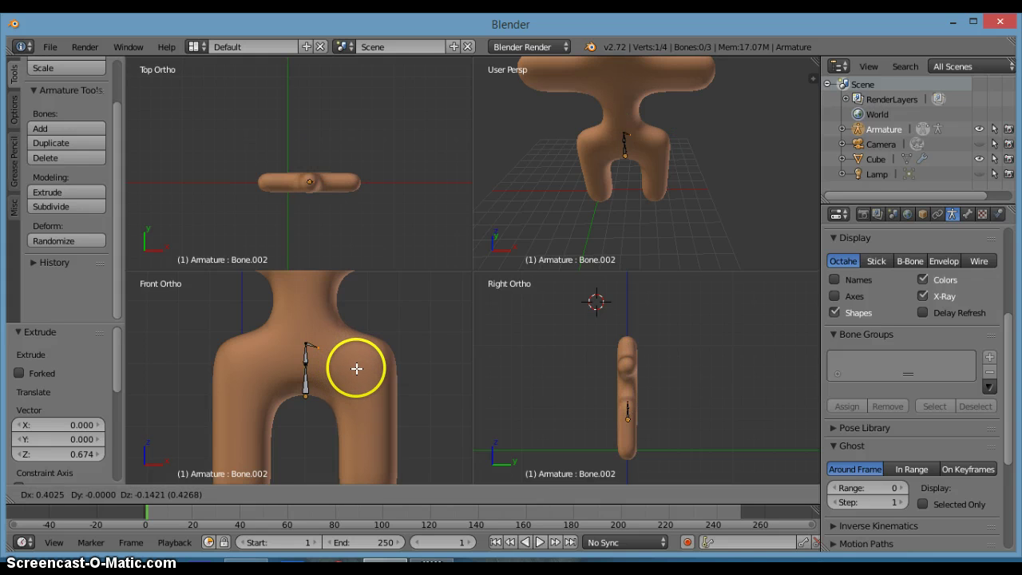
{"action": "left_click", "coordinate": [392, 400]}
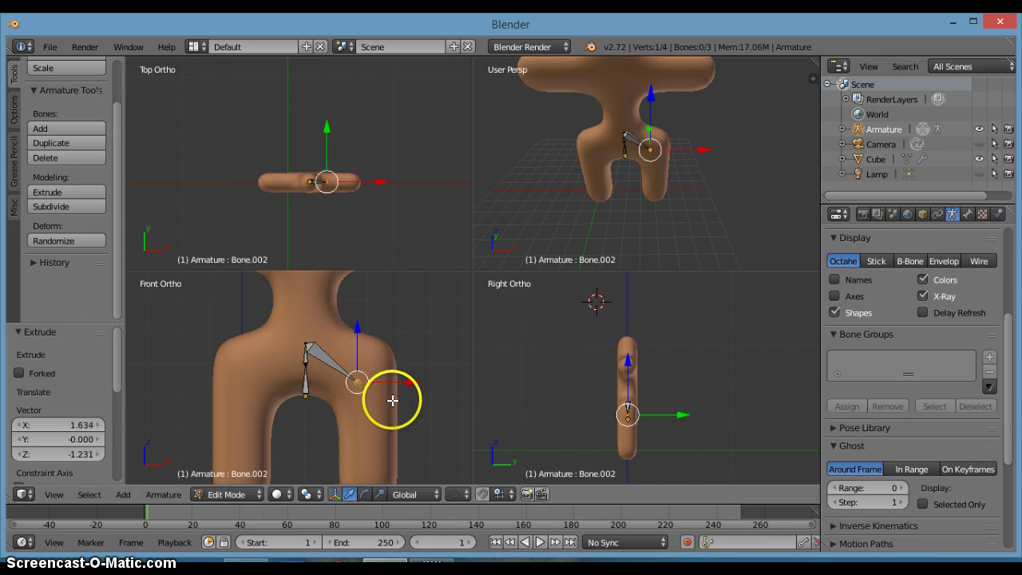
Extrude two bones down the +X leg: upper leg about 0.213 X, -1.634 Z, and lower leg about 0.142 X, -2.675 Z, ending at the foot
{"action": "key", "text": "e"}
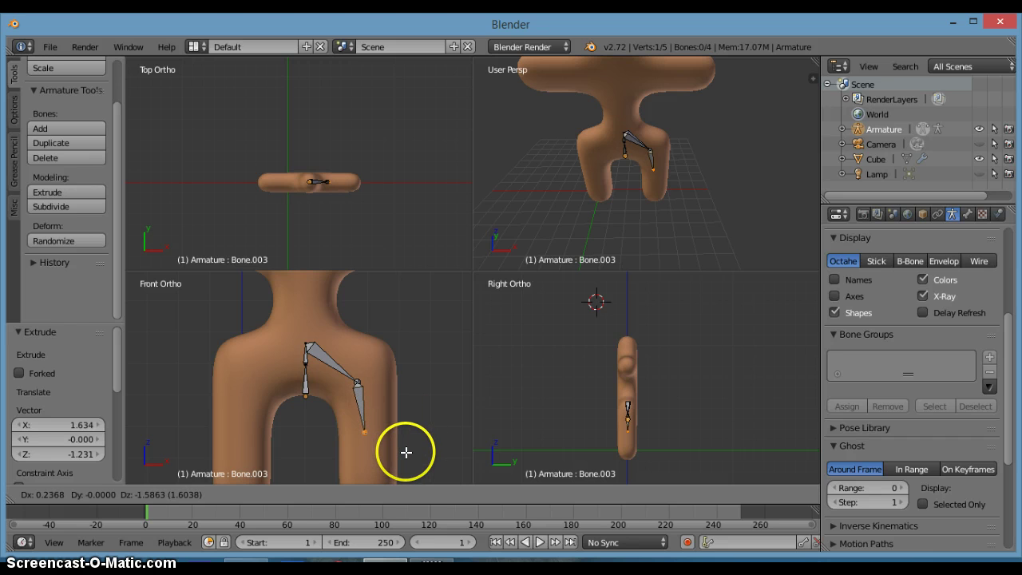
{"action": "left_click", "coordinate": [404, 452]}
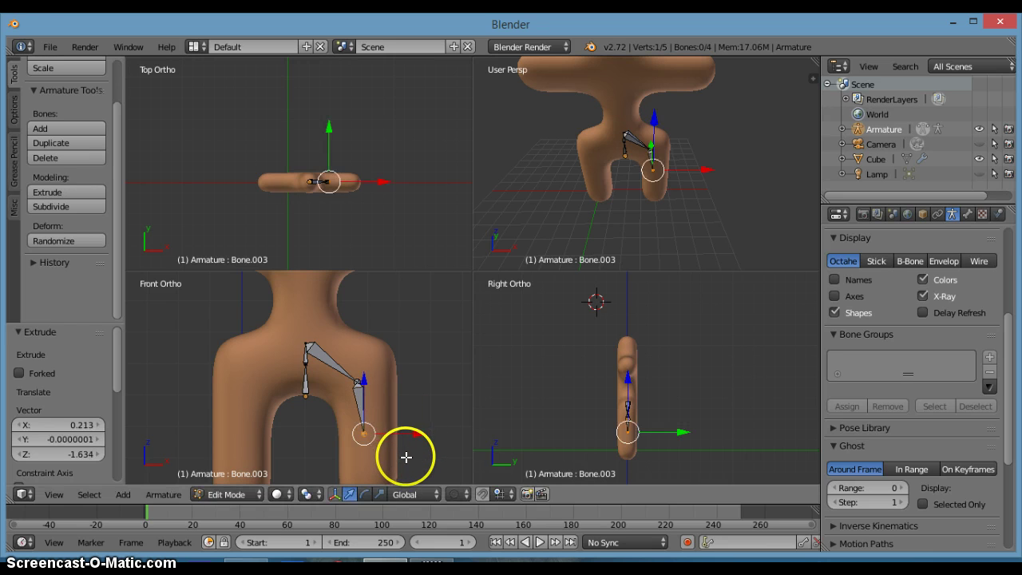
{"action": "middle_click_drag", "start_coordinate": [406, 456], "coordinate": [394, 398], "text": "shift"}
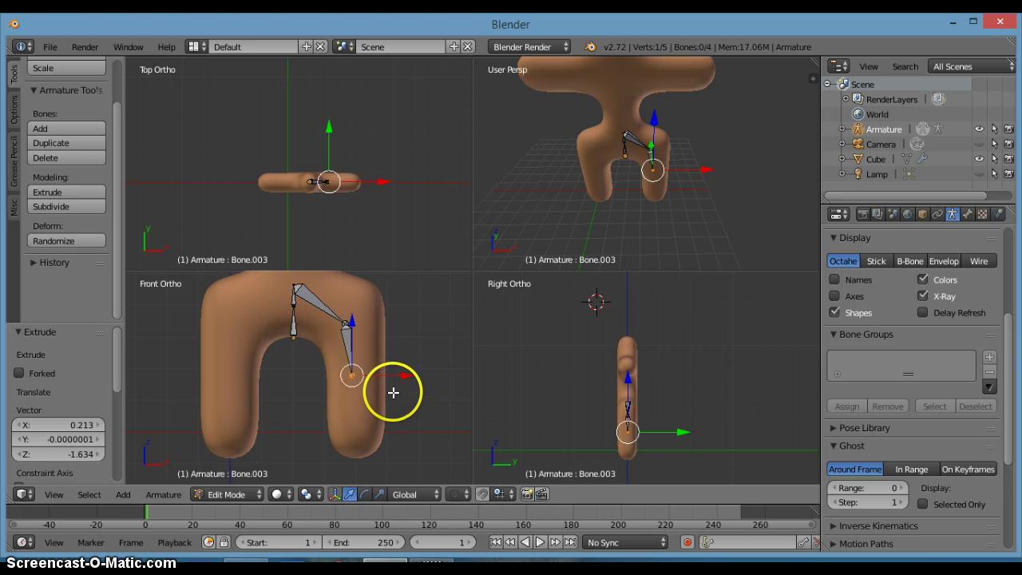
{"action": "key", "text": "e"}
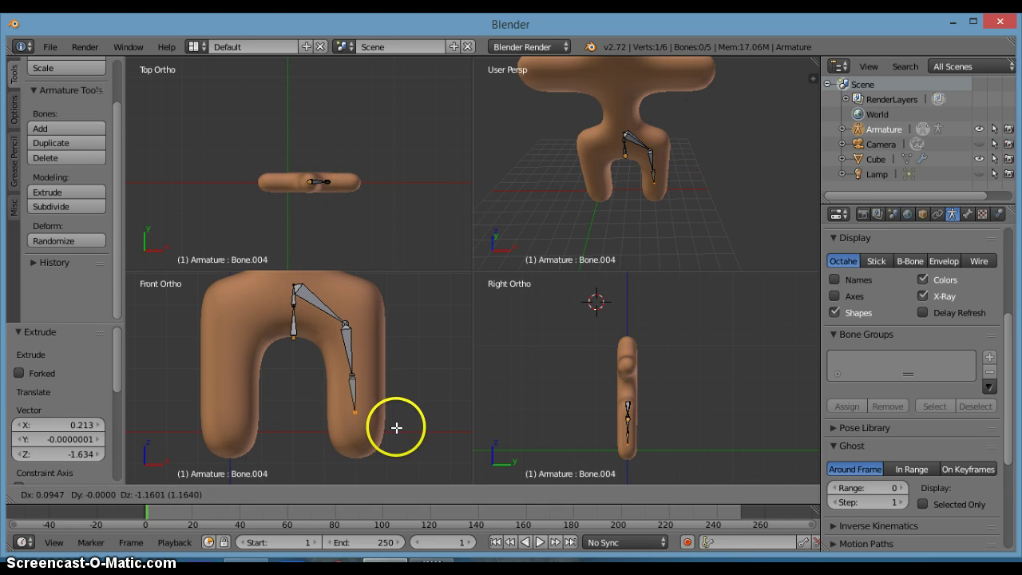
{"action": "left_click", "coordinate": [398, 474]}
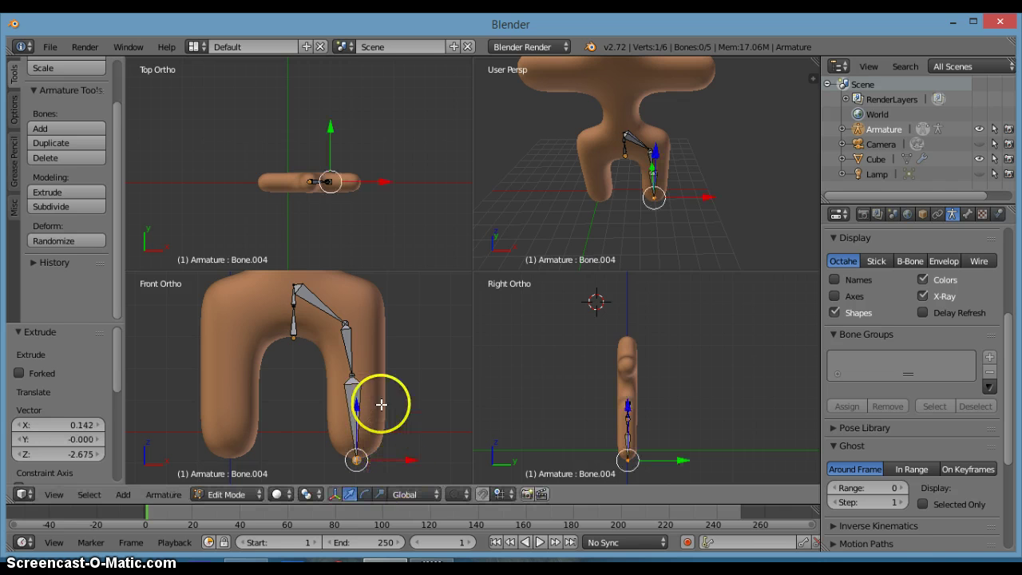
Lower the knee joint of the +X leg by about 0.355 units along Z
{"action": "right_click", "coordinate": [352, 376]}
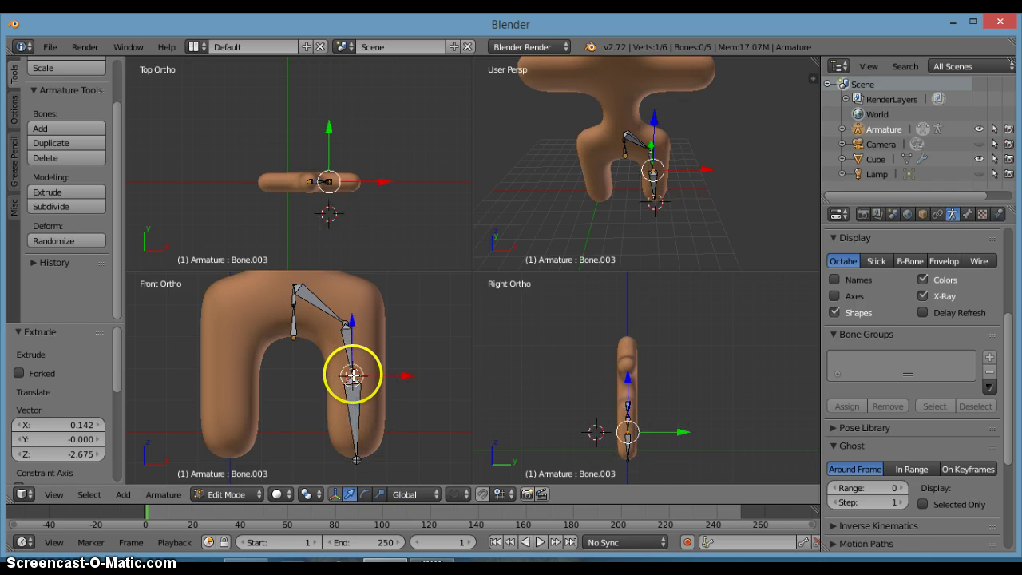
{"action": "left_click", "coordinate": [421, 399]}
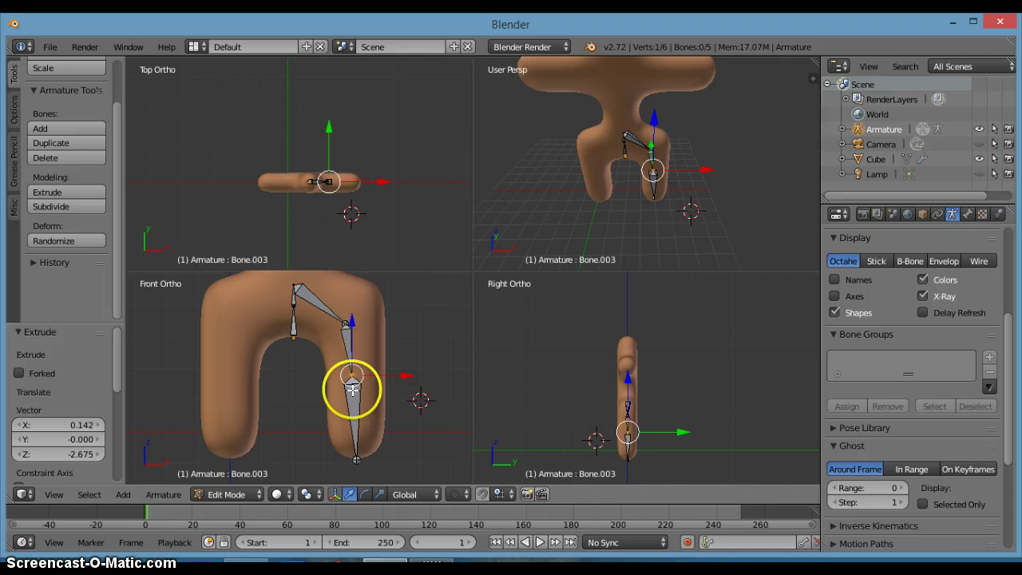
{"action": "key", "text": "g"}
{"action": "key", "text": "z"}
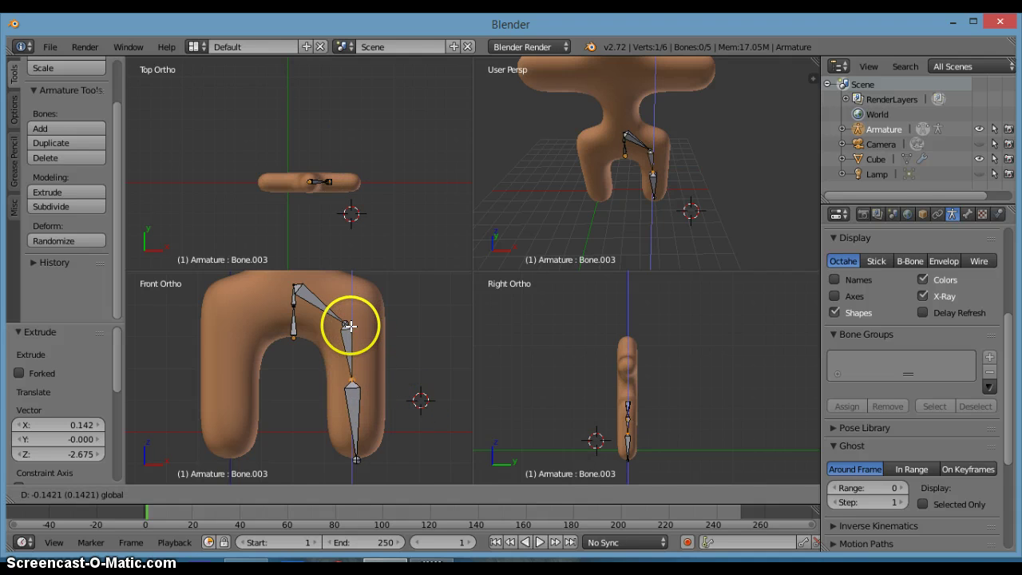
{"action": "left_click", "coordinate": [352, 334]}
Extrude a second hip bone from the top of the central short bone toward the -X leg, offset about -1.728 in X and -1.373 in Z
{"action": "right_click", "coordinate": [294, 285]}
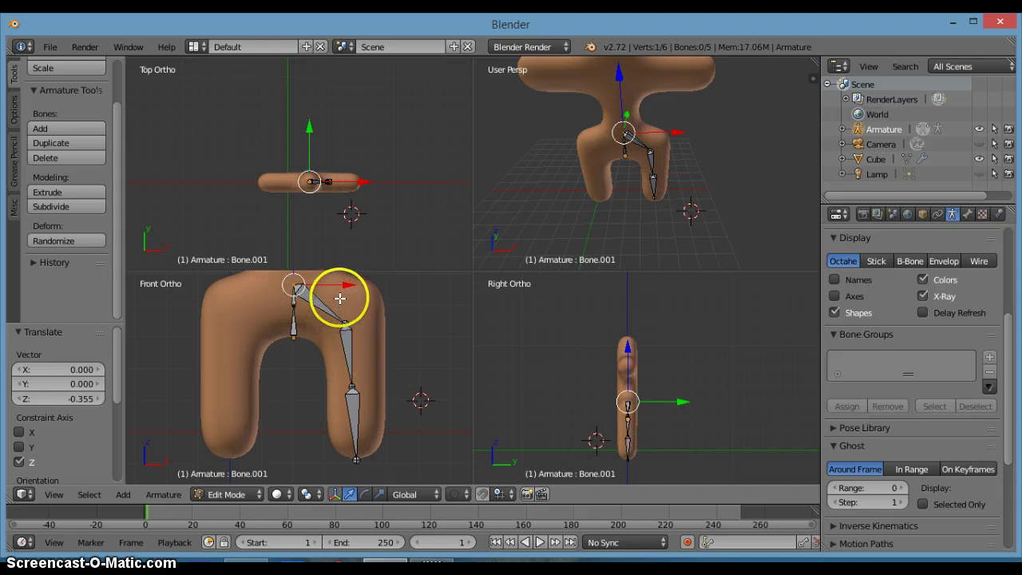
{"action": "key", "text": "e"}
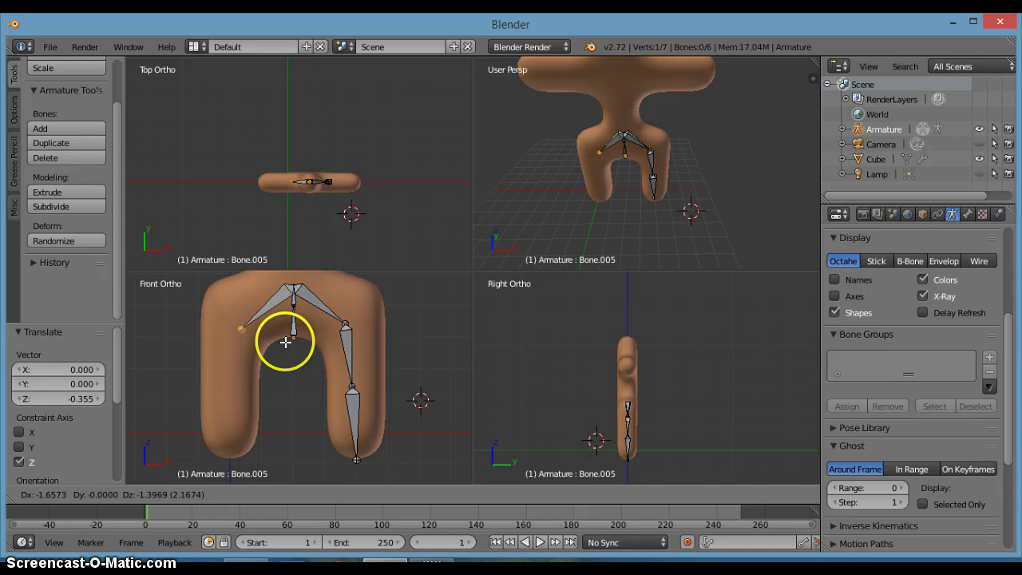
{"action": "left_click", "coordinate": [285, 341]}
Extrude two bones down the -X leg: upper leg about -0.213 X, -2.060 Z, and lower leg about -0.071 X, -2.154 Z, ending at the foot
{"action": "key", "text": "e"}
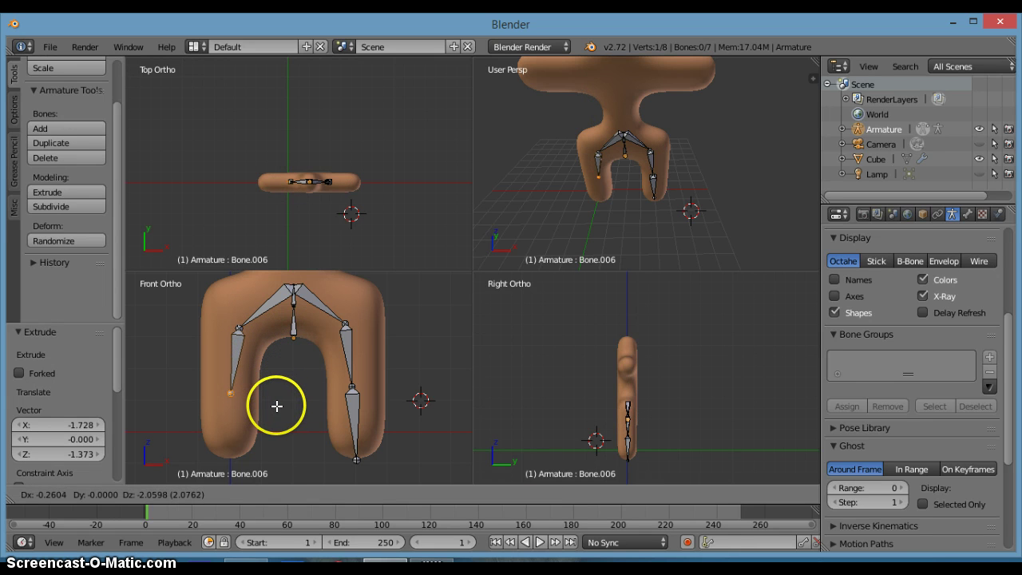
{"action": "left_click", "coordinate": [277, 406]}
{"action": "key", "text": "e"}
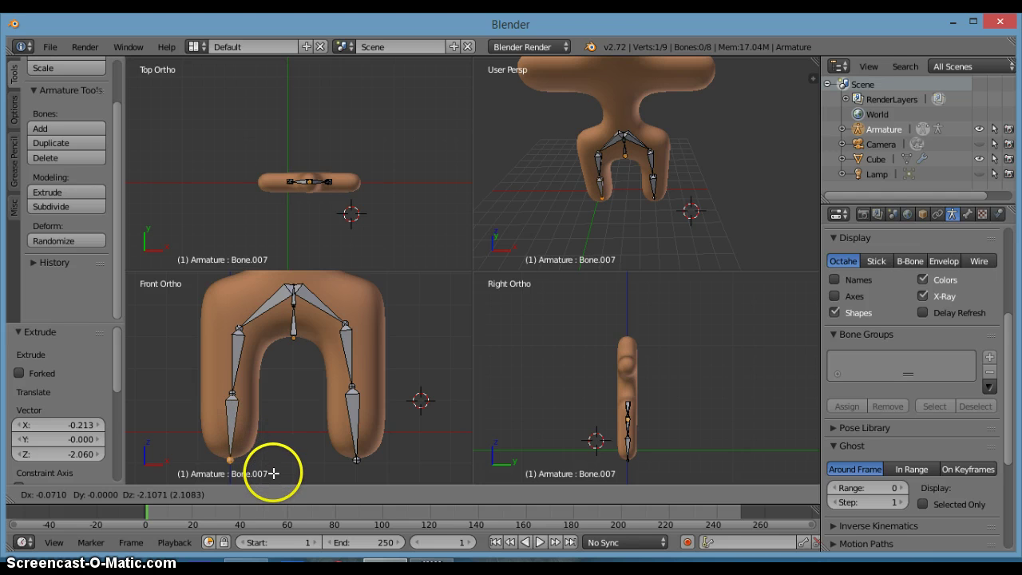
{"action": "left_click", "coordinate": [274, 474]}
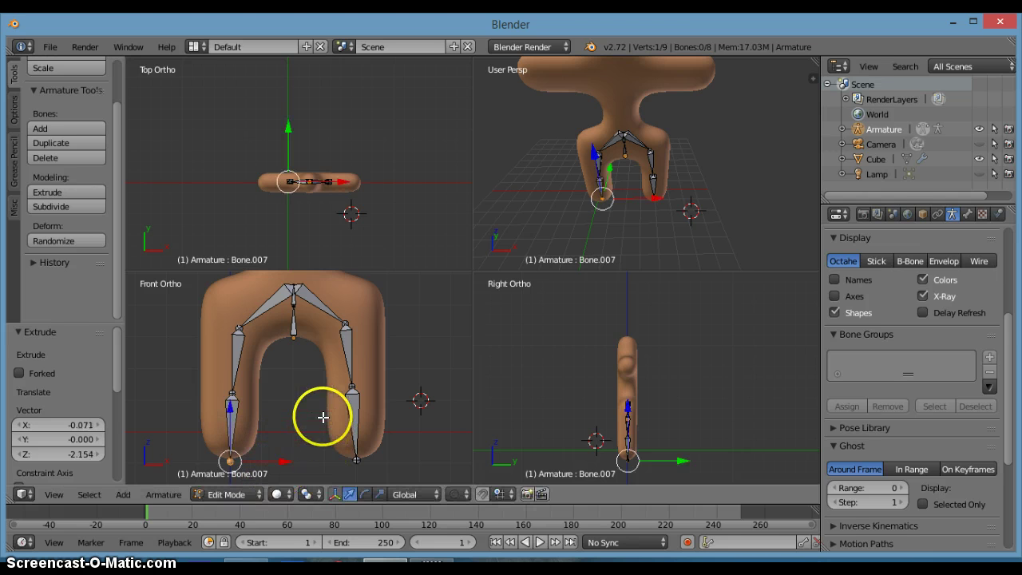
Extrude a spine bone from the central joint where the hip bones meet up to arm level, about 3.338 units along global Z
{"action": "middle_click_drag", "start_coordinate": [336, 372], "coordinate": [320, 464], "text": "shift"}
{"action": "middle_click_drag", "start_coordinate": [302, 387], "coordinate": [326, 424], "text": "shift"}
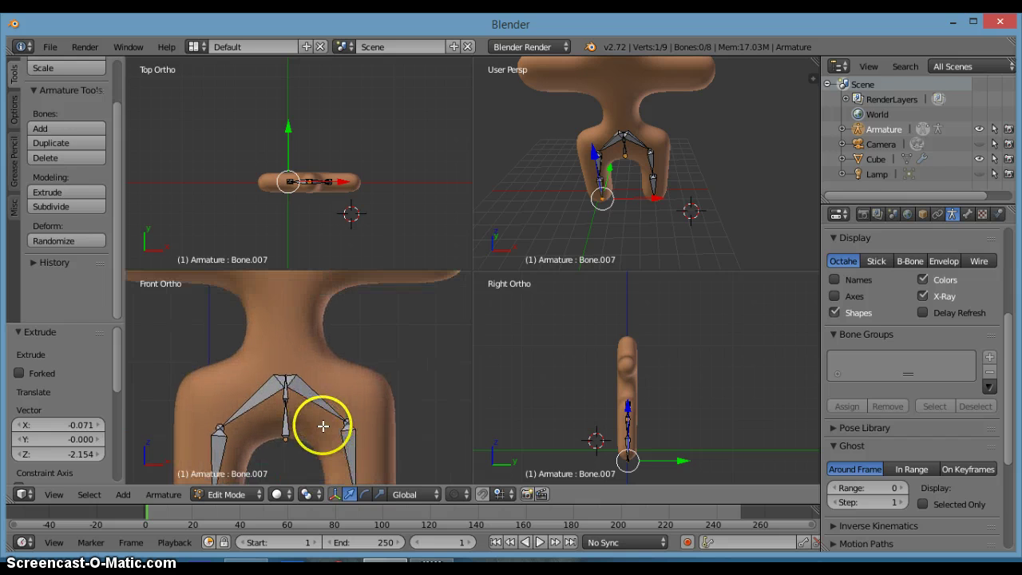
{"action": "scroll", "coordinate": [295, 388], "scroll_direction": "up", "scroll_amount": 1}
{"action": "scroll", "coordinate": [310, 421], "scroll_direction": "up", "scroll_amount": 3}
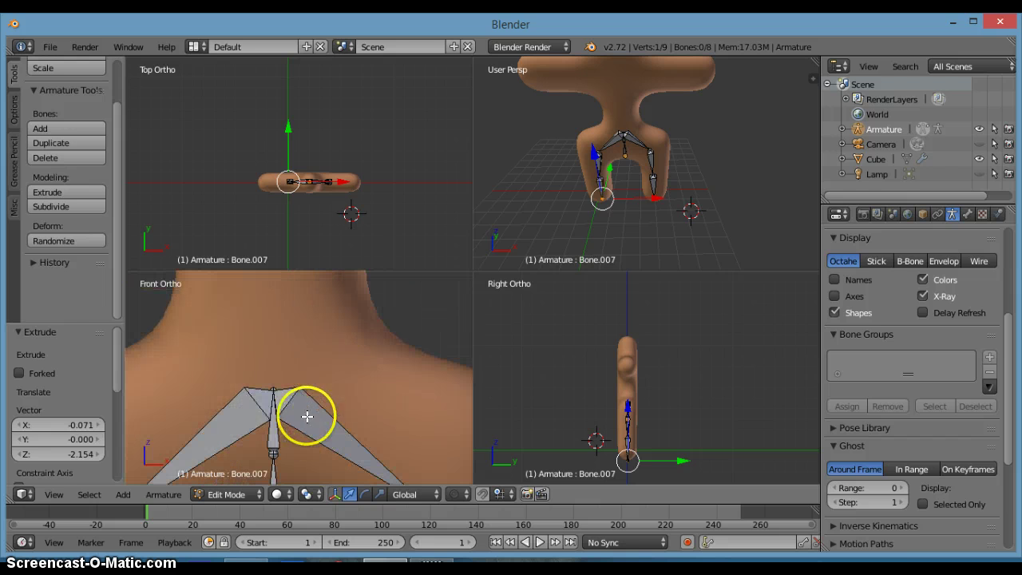
{"action": "right_click", "coordinate": [277, 394]}
{"action": "scroll", "coordinate": [311, 389], "scroll_direction": "down", "scroll_amount": 3}
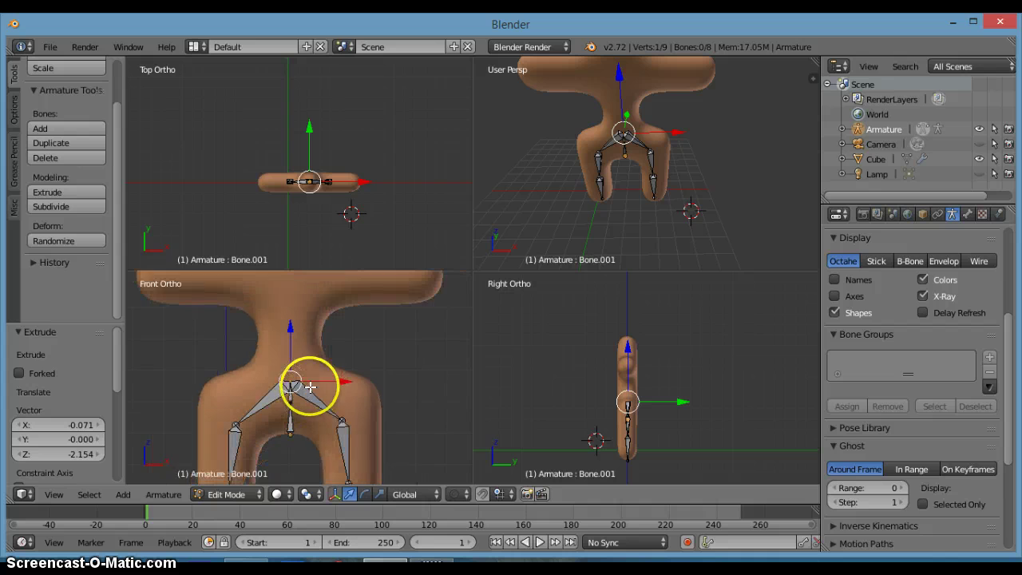
{"action": "middle_click_drag", "start_coordinate": [304, 388], "coordinate": [326, 455], "text": "shift"}
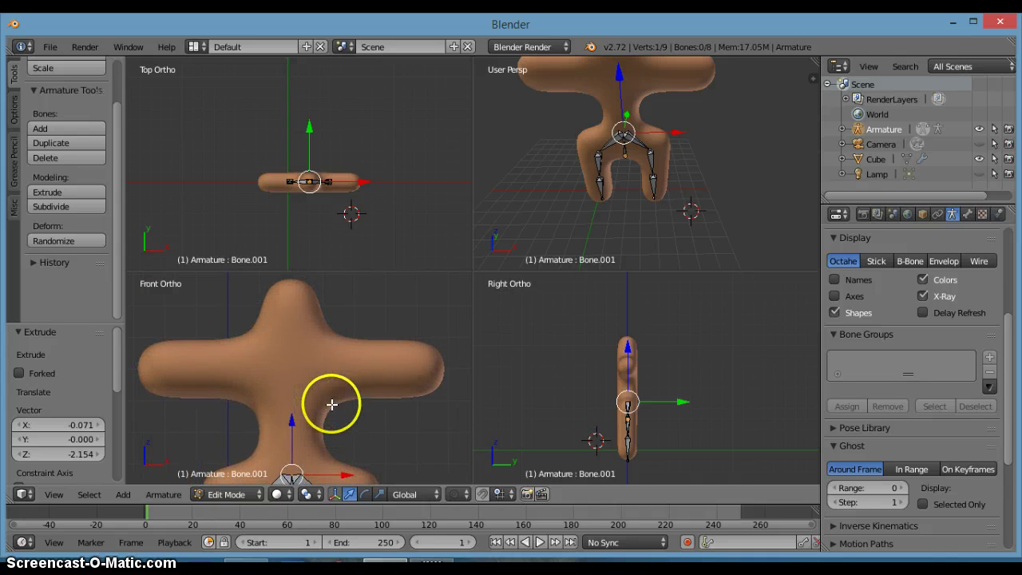
{"action": "scroll", "coordinate": [332, 399], "scroll_direction": "down", "scroll_amount": 3, "text": "shift"}
{"action": "scroll", "coordinate": [330, 416], "scroll_direction": "up", "scroll_amount": 3, "text": "shift"}
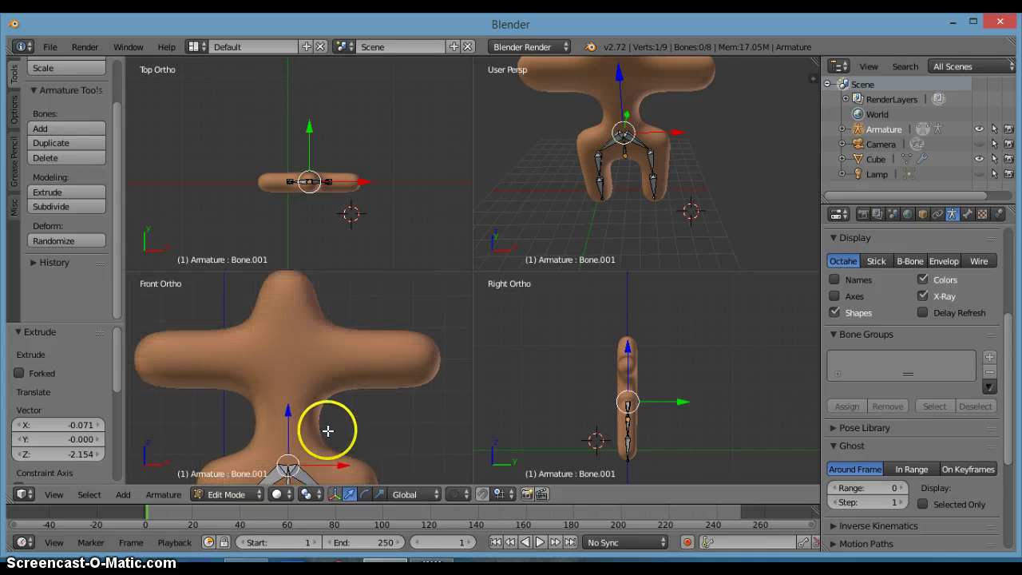
{"action": "scroll", "coordinate": [331, 406], "scroll_direction": "down", "scroll_amount": 2, "text": "shift"}
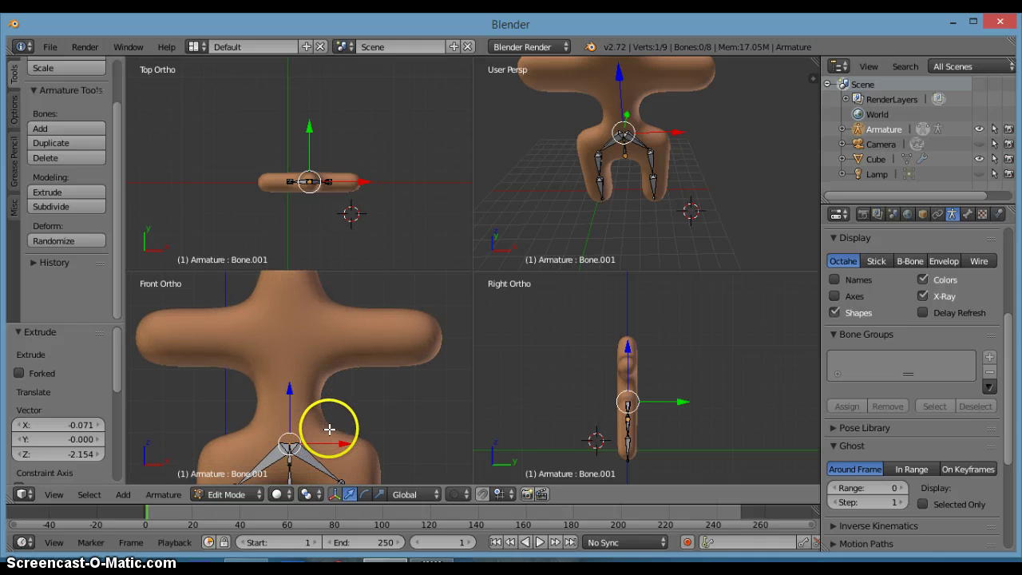
{"action": "key", "text": "e"}
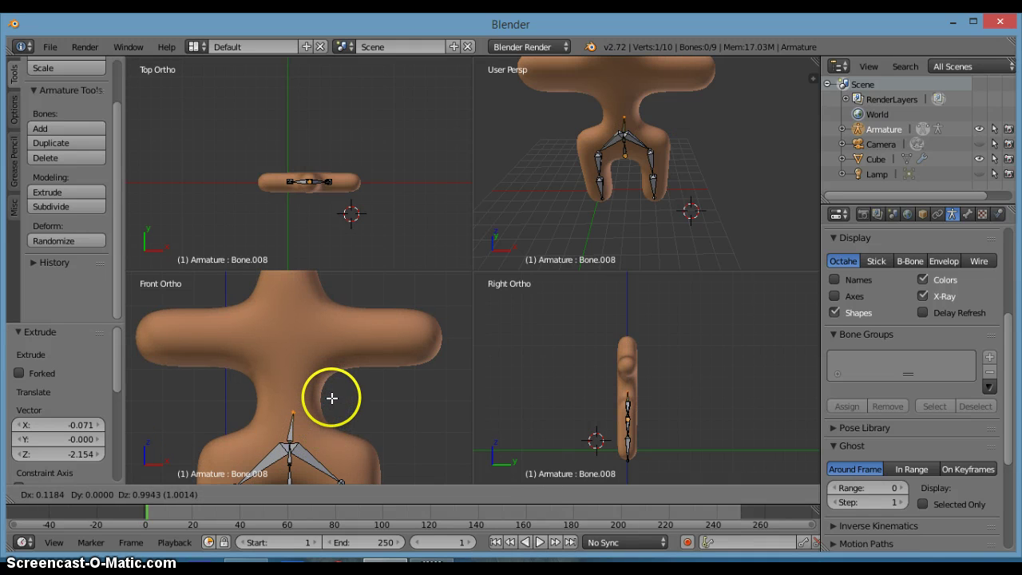
{"action": "key", "text": "z"}
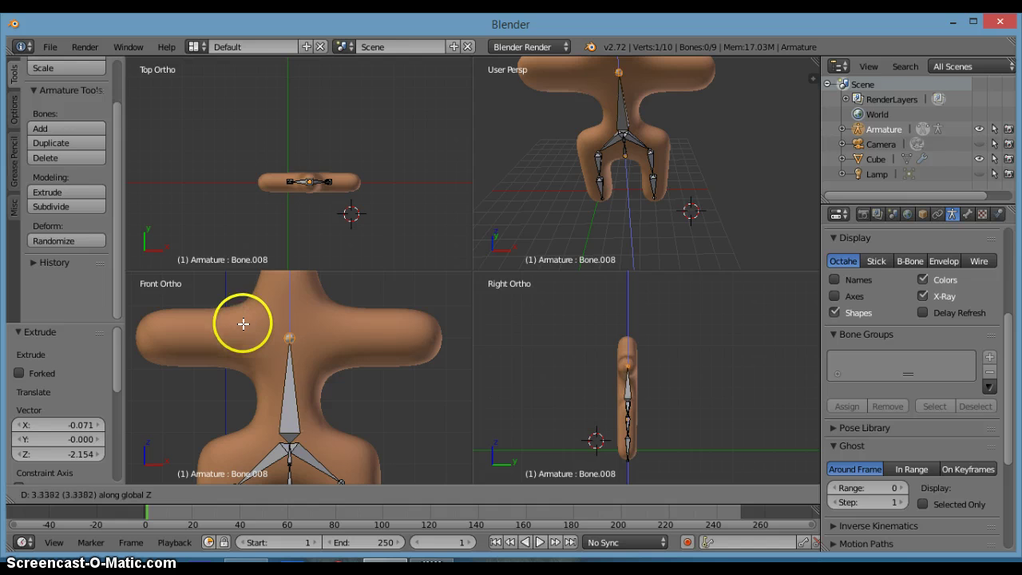
{"action": "left_click", "coordinate": [244, 321]}
Extrude a head bone from the top of the spine to the crown of the head, about 2.955 units along global Z
{"action": "middle_click_drag", "start_coordinate": [360, 373], "coordinate": [317, 397], "text": "shift"}
{"action": "scroll", "coordinate": [317, 397], "scroll_direction": "down", "scroll_amount": 1}
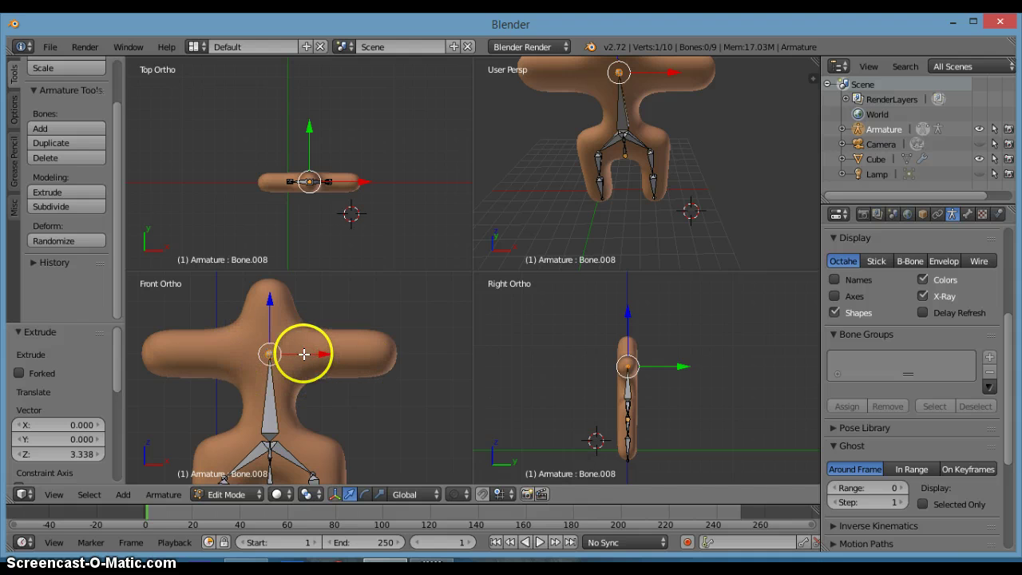
{"action": "key", "text": "e"}
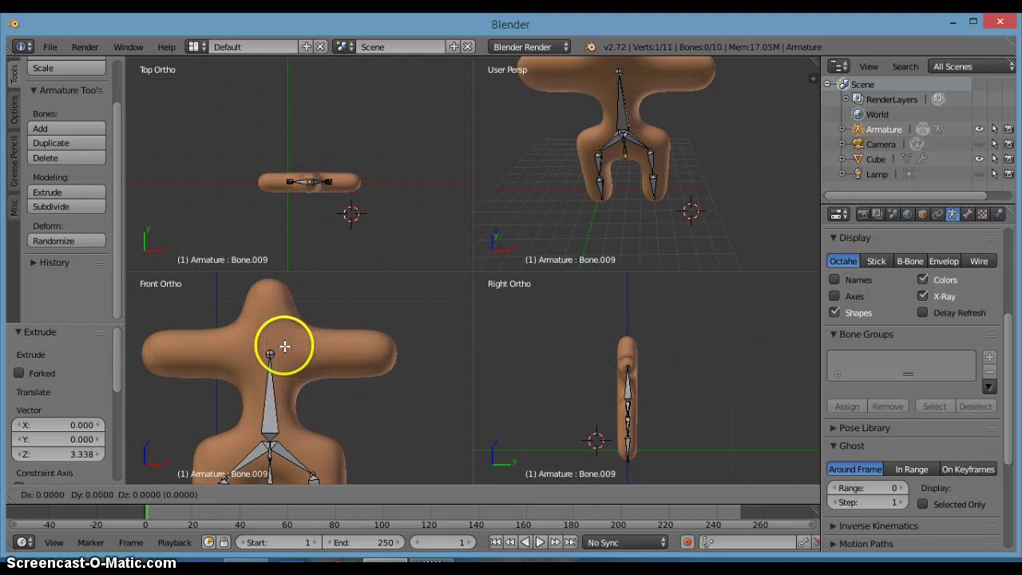
{"action": "key", "text": "z"}
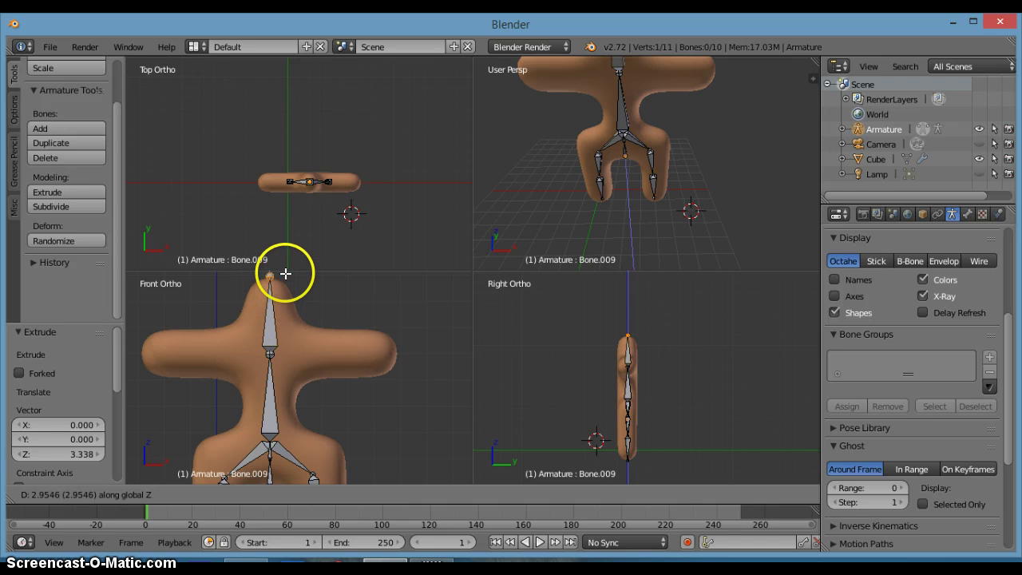
{"action": "left_click", "coordinate": [285, 273]}
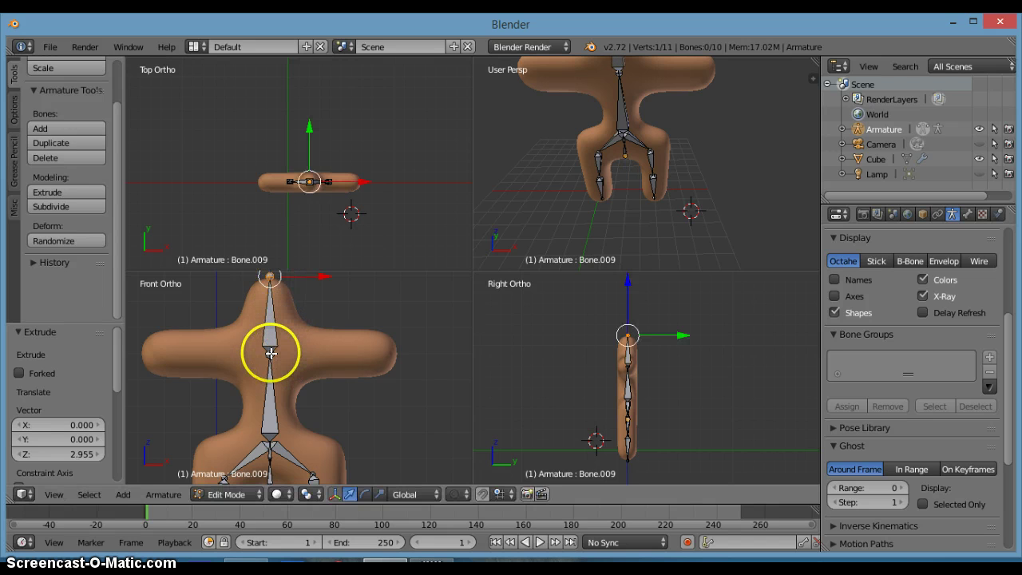
Extrude two bones from the spine's top along the +X arm: shoulder about 1.051 X, 0.170 Z, and upper arm about 1.420 X, -0.114 Z
{"action": "right_click", "coordinate": [271, 353]}
{"action": "key", "text": "e"}
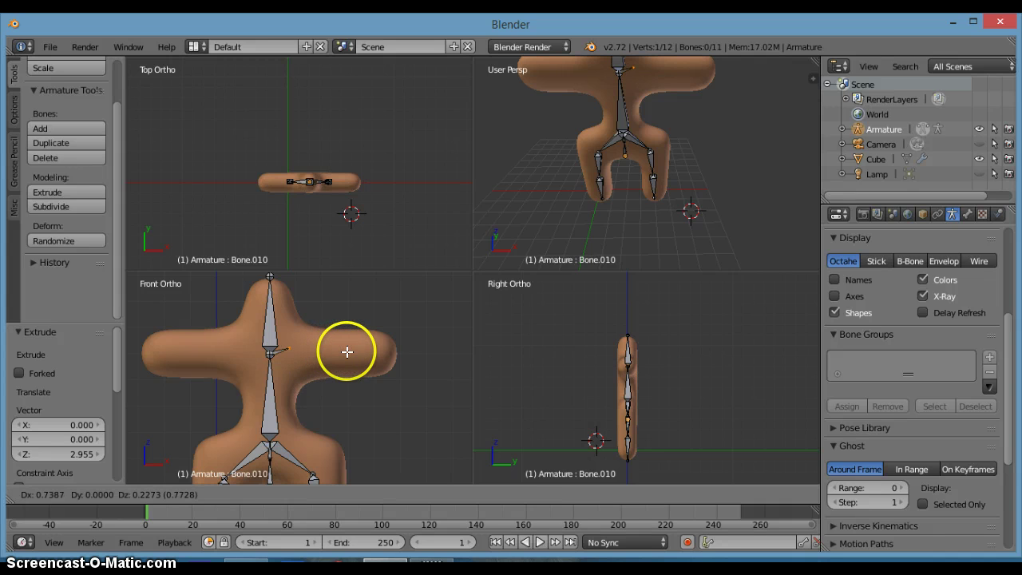
{"action": "left_click", "coordinate": [351, 354]}
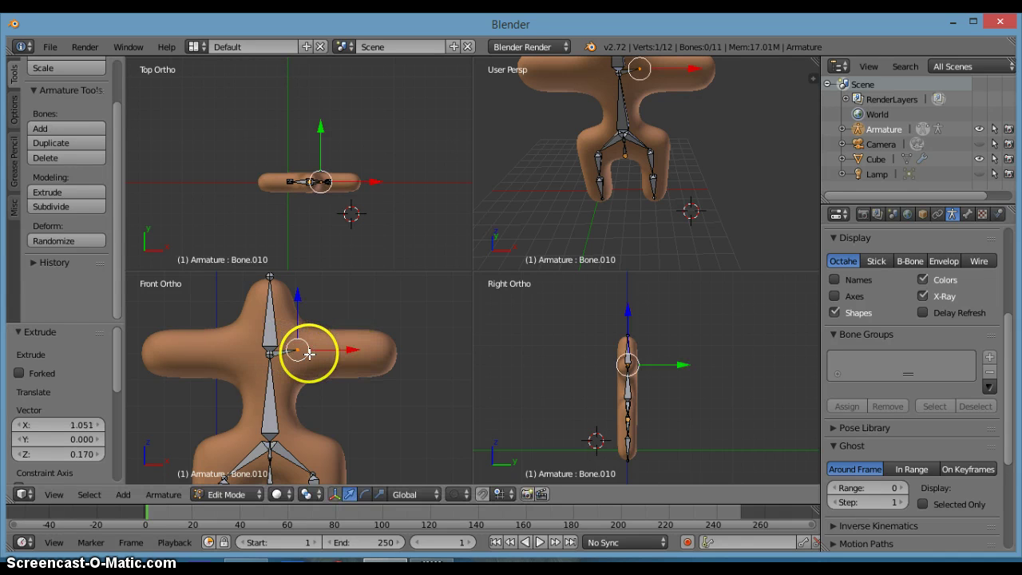
{"action": "key", "text": "e"}
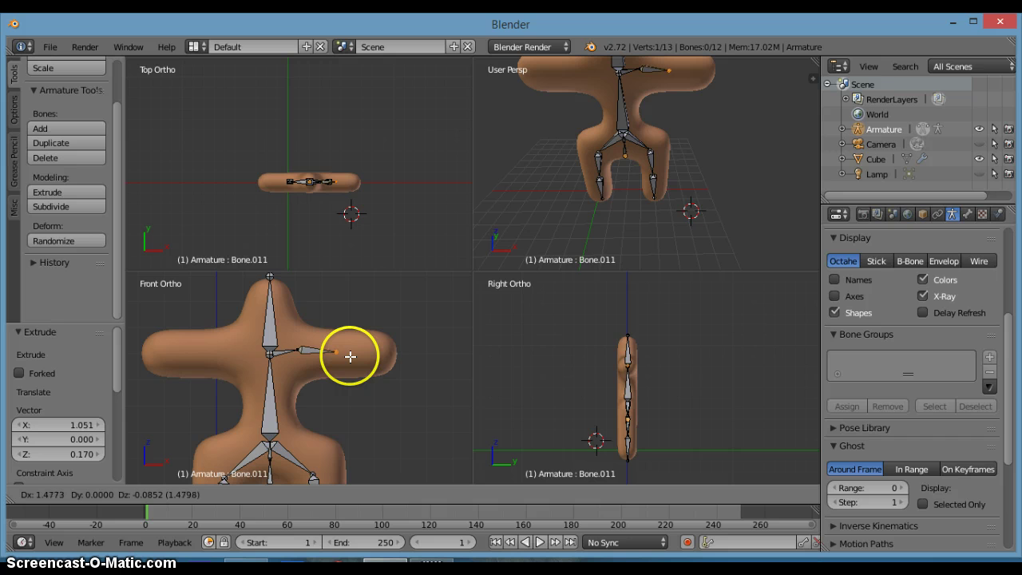
{"action": "left_click", "coordinate": [349, 357]}
Extrude a forearm bone about 2.358 in X to the end of the +X arm and move its elbow joint about 0.256 along X
{"action": "key", "text": "e"}
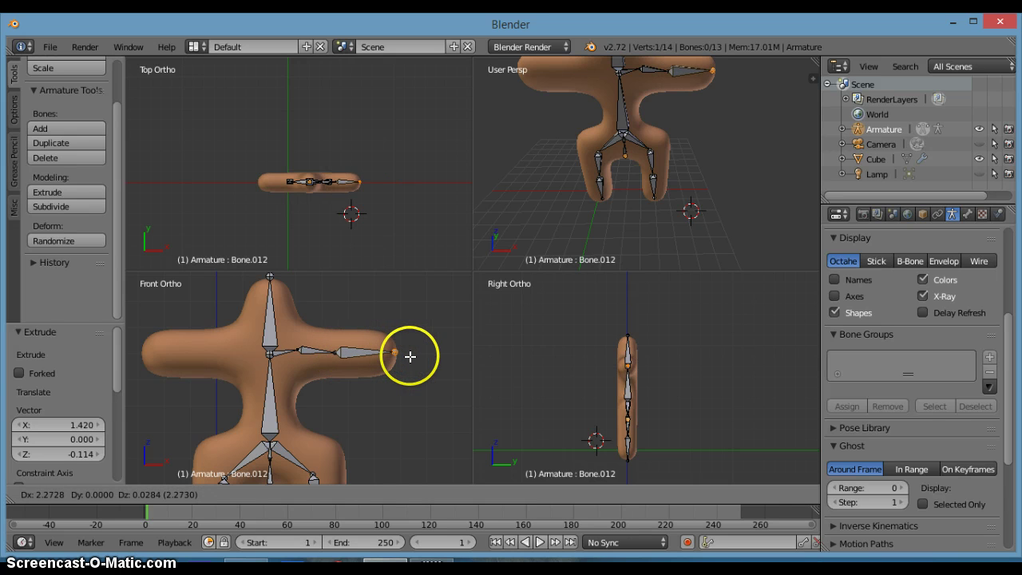
{"action": "left_click", "coordinate": [410, 357]}
{"action": "right_click", "coordinate": [336, 354]}
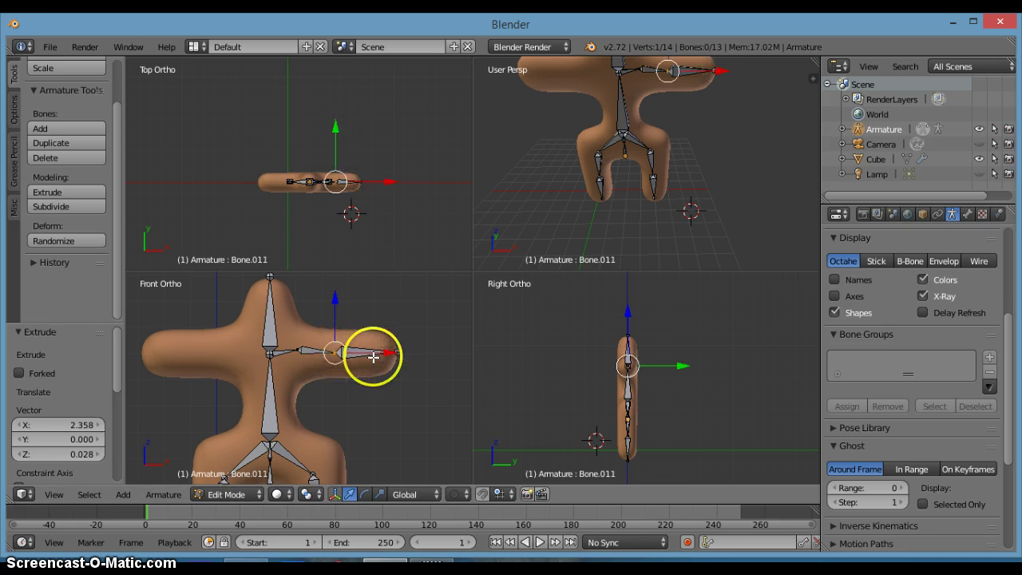
{"action": "left_click_drag", "start_coordinate": [384, 356], "coordinate": [400, 353]}
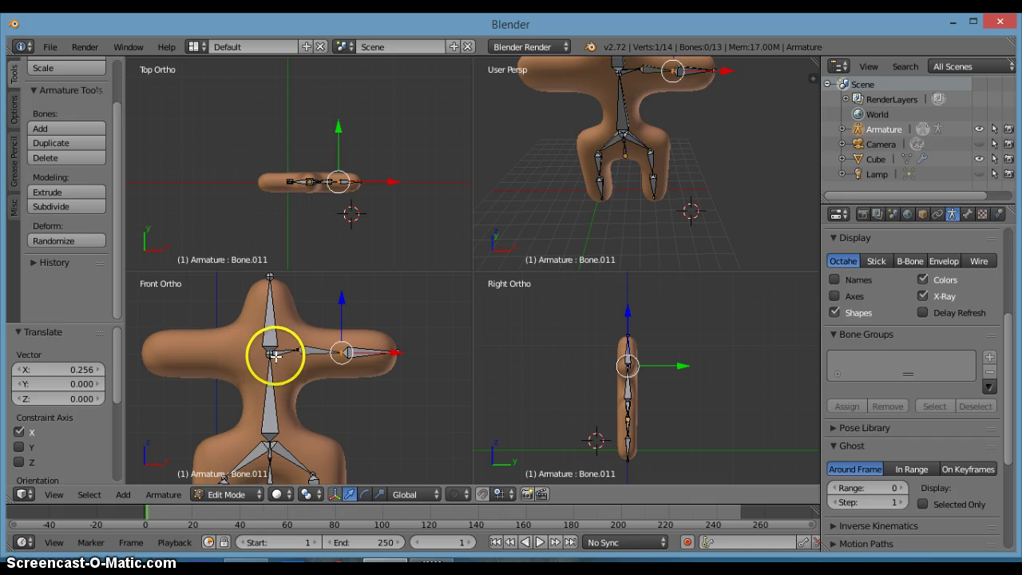
Extrude three bones from the top of the spine along the -X arm to the hand, about -1.136, -1.392 and -2.415 in X
{"action": "right_click", "coordinate": [275, 357]}
{"action": "key", "text": "e"}
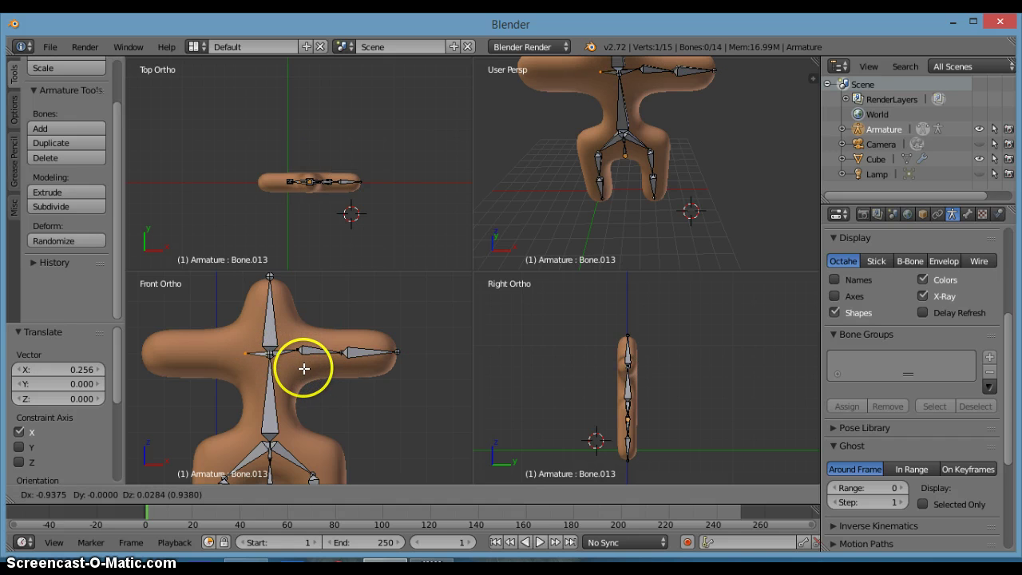
{"action": "left_click", "coordinate": [297, 369]}
{"action": "key", "text": "e"}
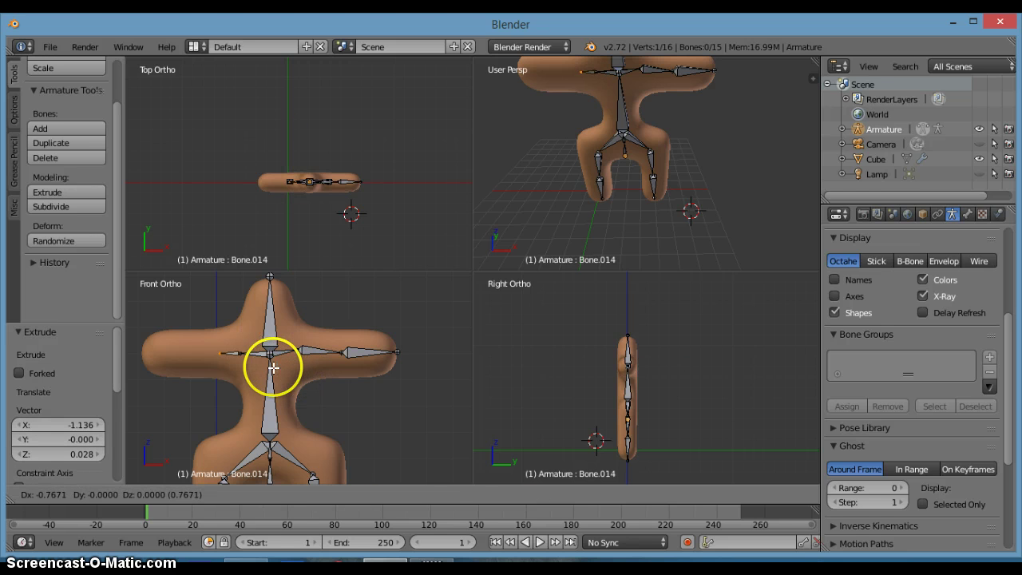
{"action": "left_click", "coordinate": [262, 367]}
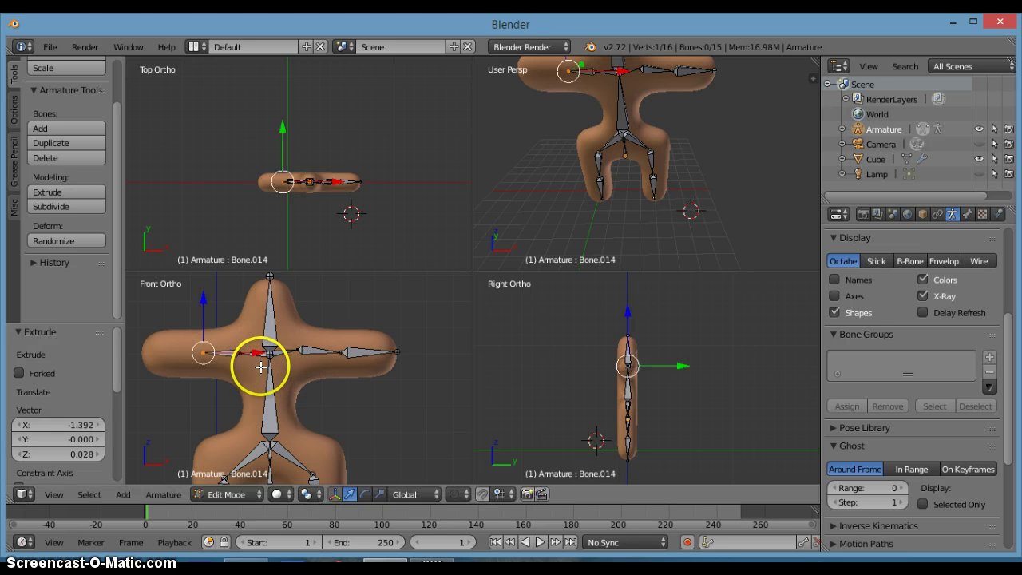
{"action": "key", "text": "e"}
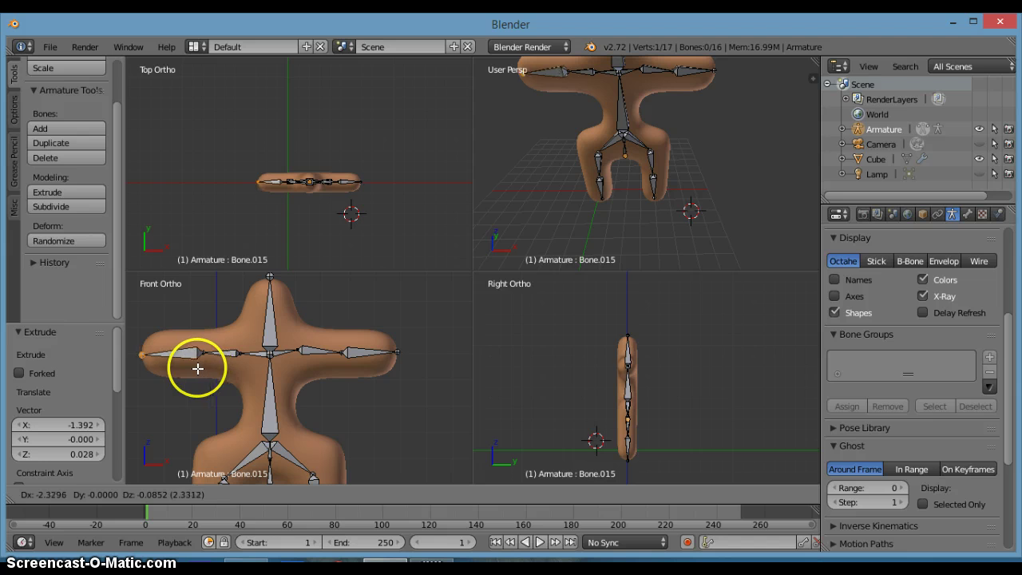
{"action": "left_click", "coordinate": [196, 368]}
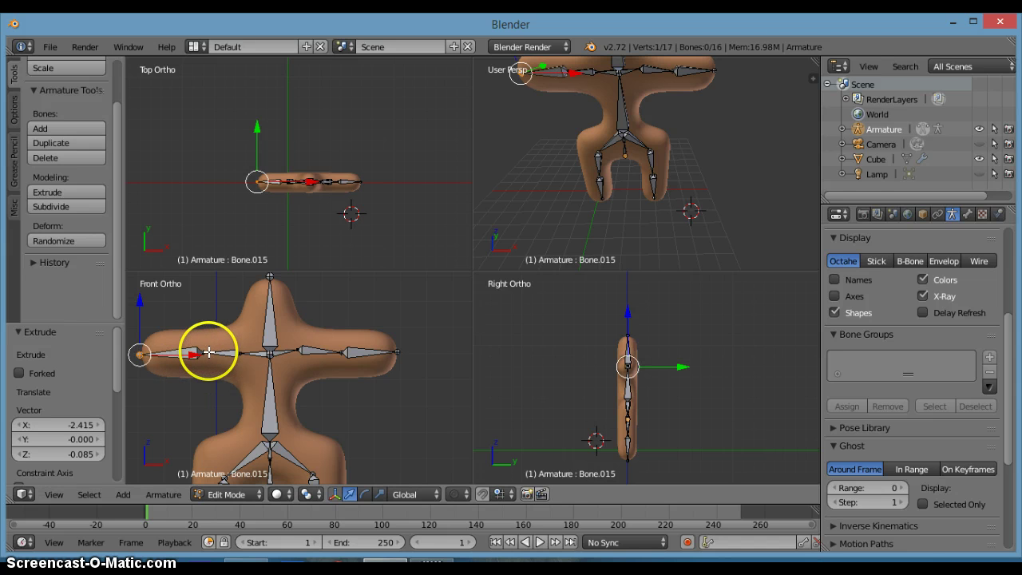
Move the elbow joint of the -X arm about -0.329 along global X
{"action": "right_click", "coordinate": [208, 352]}
{"action": "right_click", "coordinate": [206, 358]}
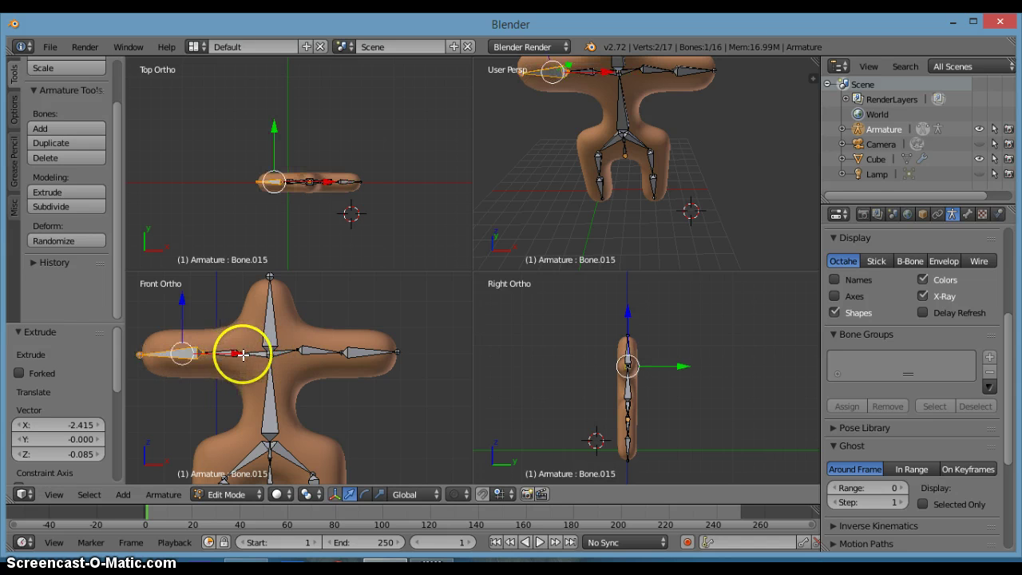
{"action": "scroll", "coordinate": [246, 379], "scroll_direction": "up", "scroll_amount": 3}
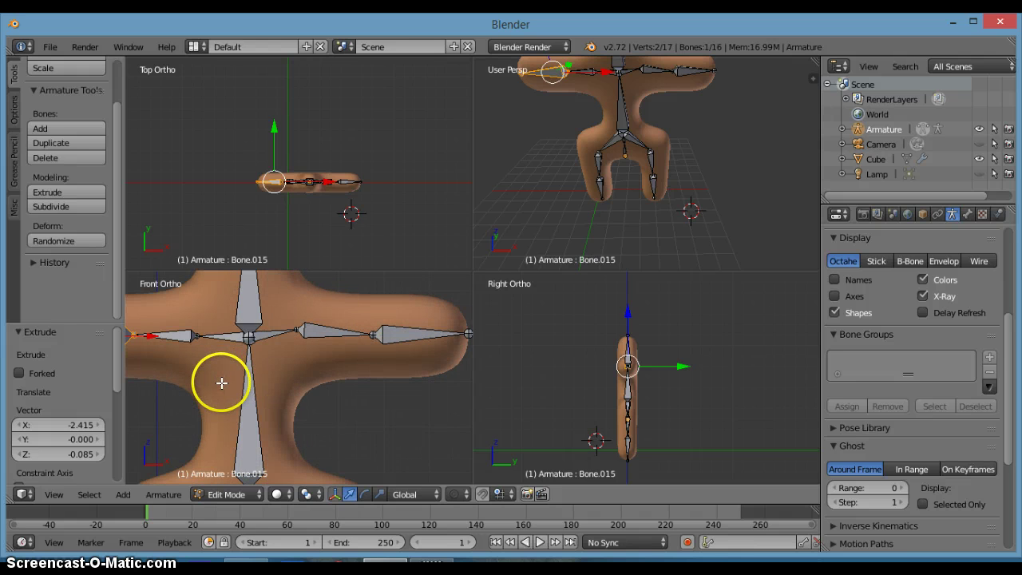
{"action": "middle_click_drag", "start_coordinate": [128, 353], "coordinate": [217, 387], "text": "shift"}
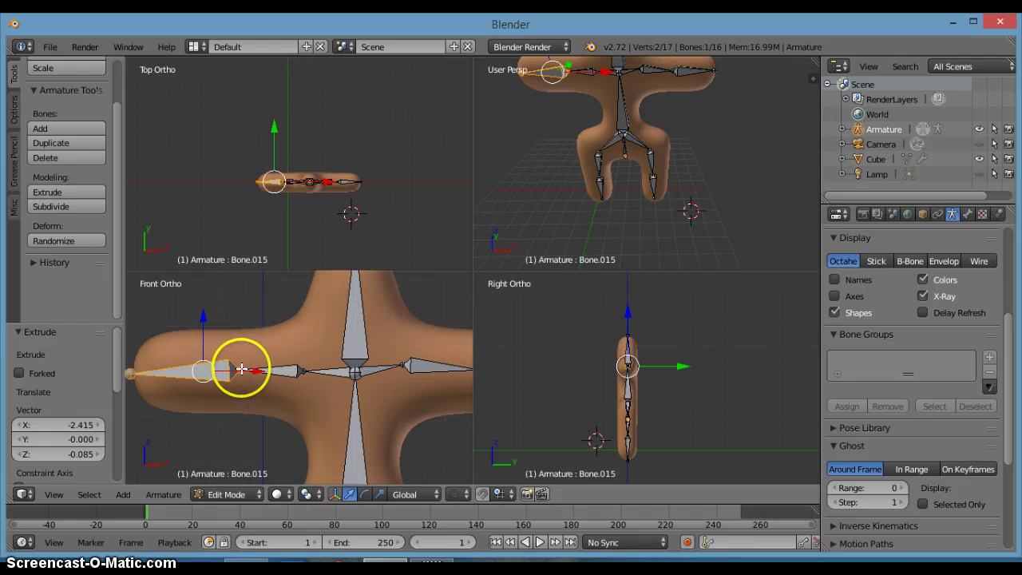
{"action": "right_click", "coordinate": [244, 371]}
{"action": "left_click_drag", "start_coordinate": [291, 370], "coordinate": [274, 371]}
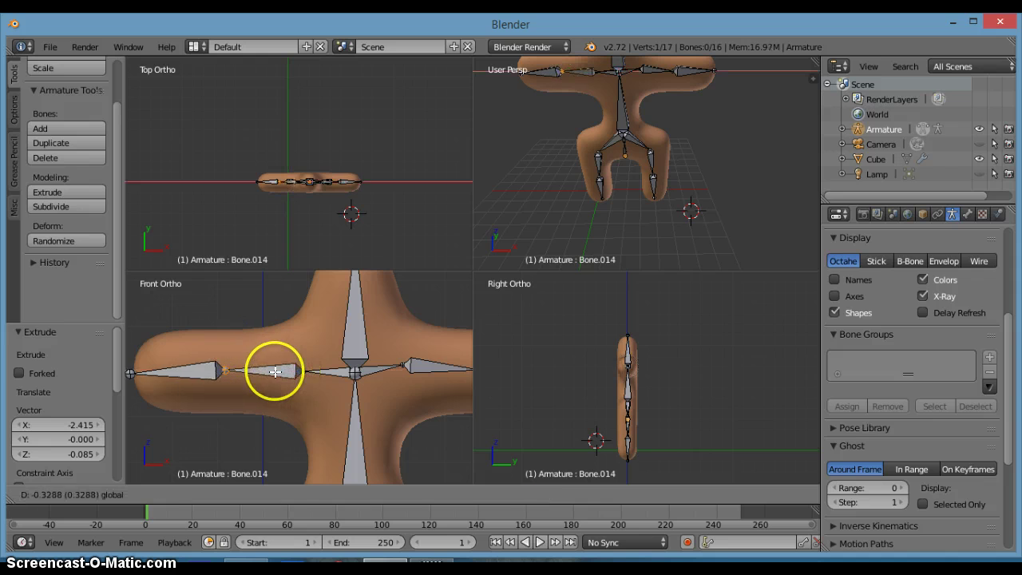
{"action": "left_click", "coordinate": [275, 371]}
{"action": "scroll", "coordinate": [354, 392], "scroll_direction": "down", "scroll_amount": 5}
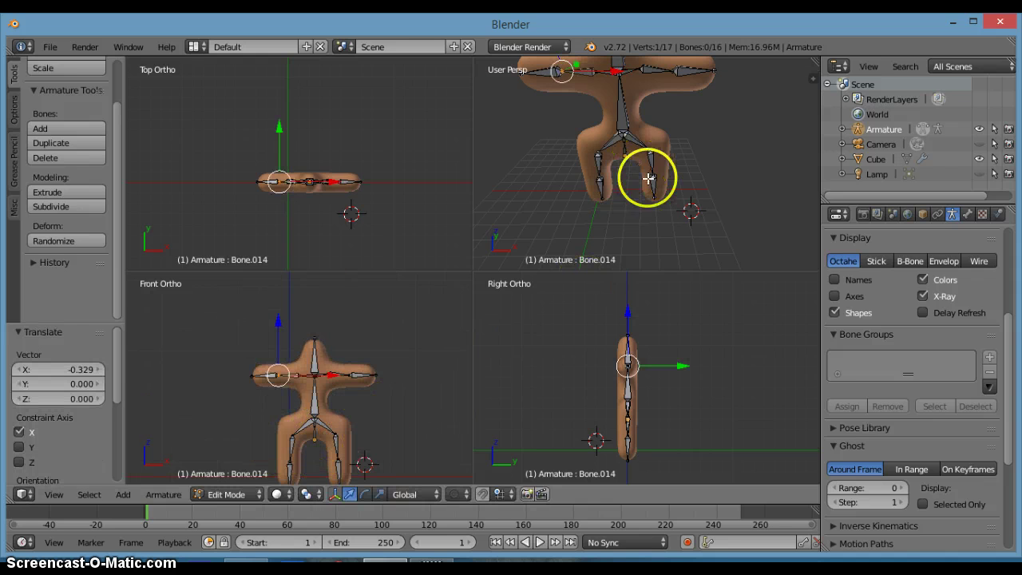
Turn the armature's X-Ray display off to view the character without it, and turn X-Ray back on
{"action": "middle_click_drag", "start_coordinate": [674, 189], "coordinate": [801, 178]}
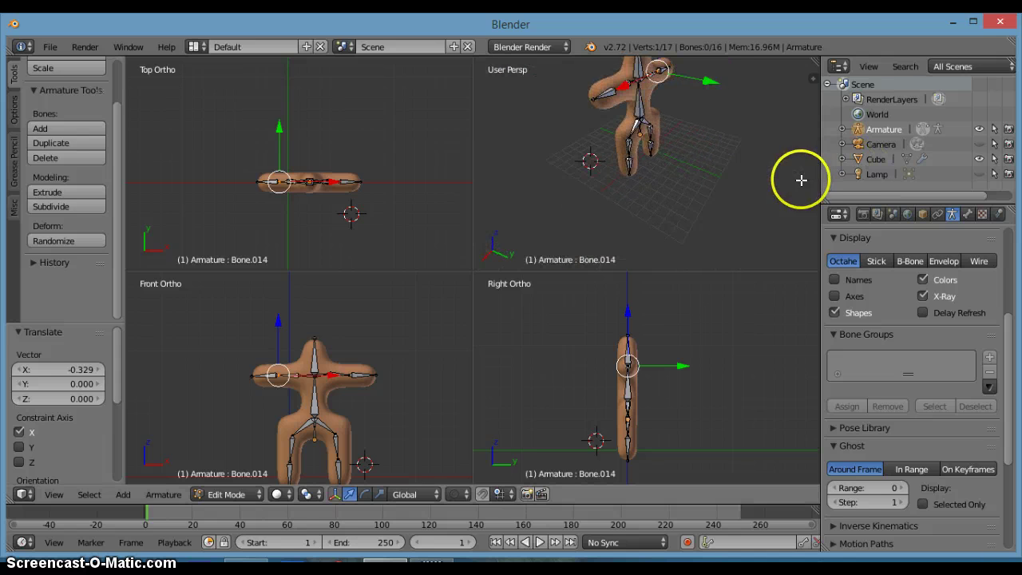
{"action": "left_click", "coordinate": [924, 297]}
{"action": "middle_click_drag", "start_coordinate": [668, 144], "coordinate": [656, 166]}
{"action": "scroll", "coordinate": [656, 168], "scroll_direction": "up", "scroll_amount": 3}
{"action": "scroll", "coordinate": [671, 196], "scroll_direction": "down", "scroll_amount": 3}
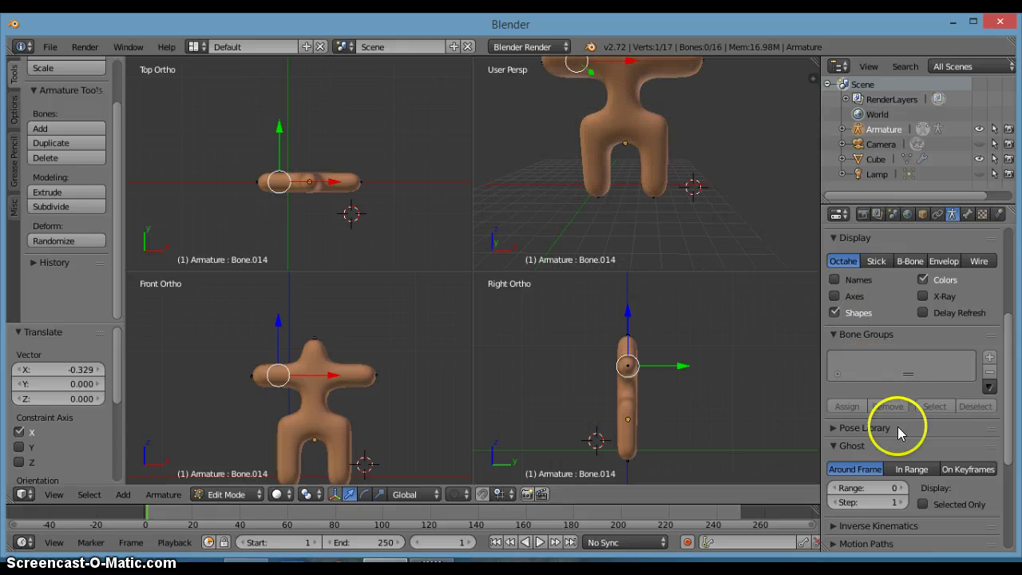
{"action": "left_click", "coordinate": [924, 297]}
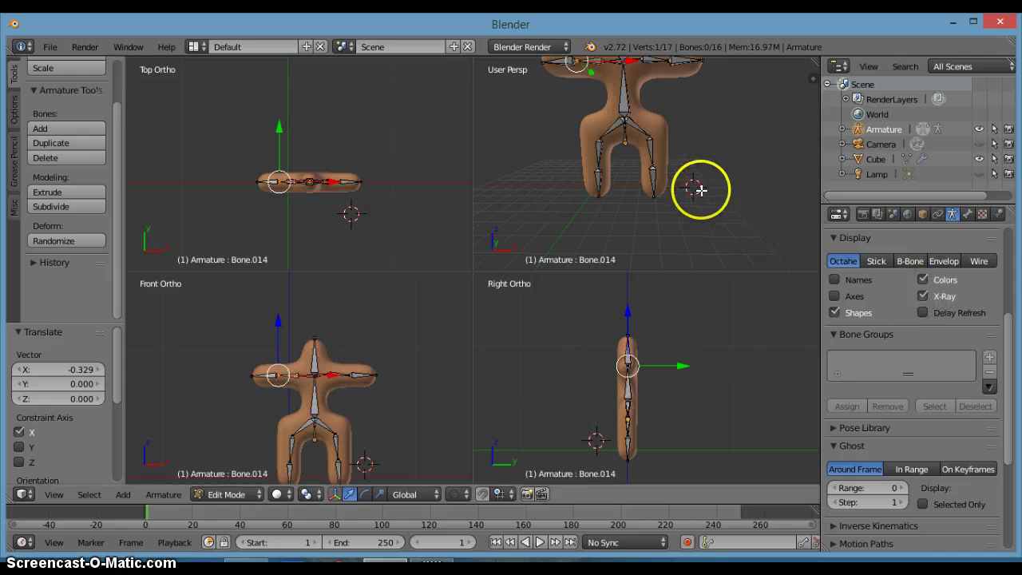
Toggle off Quad View to show the whole character in a single perspective viewport
{"action": "middle_click_drag", "start_coordinate": [696, 171], "coordinate": [708, 57]}
{"action": "middle_click_drag", "start_coordinate": [715, 96], "coordinate": [712, 155]}
{"action": "key", "text": "n"}
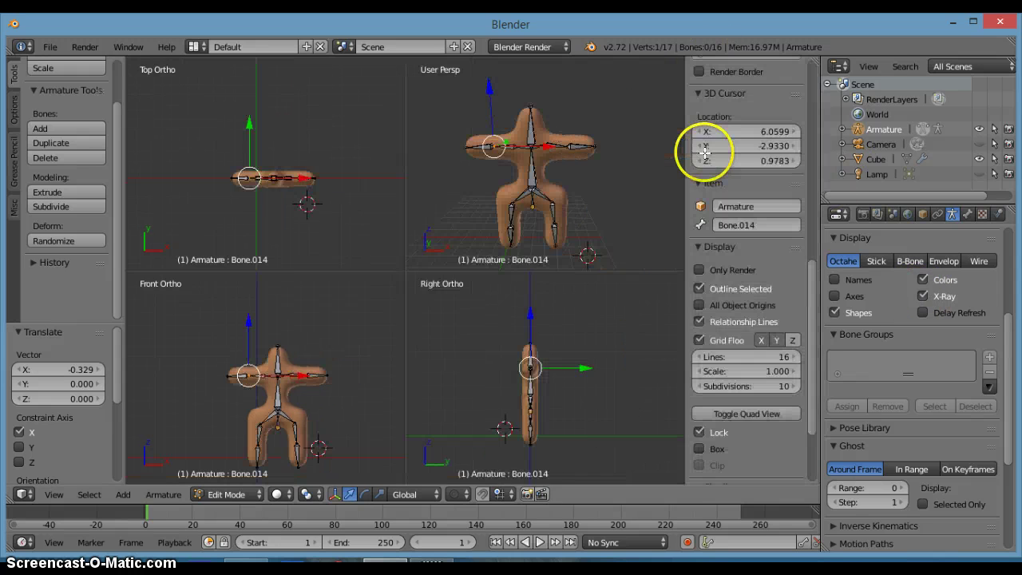
{"action": "left_click", "coordinate": [743, 416]}
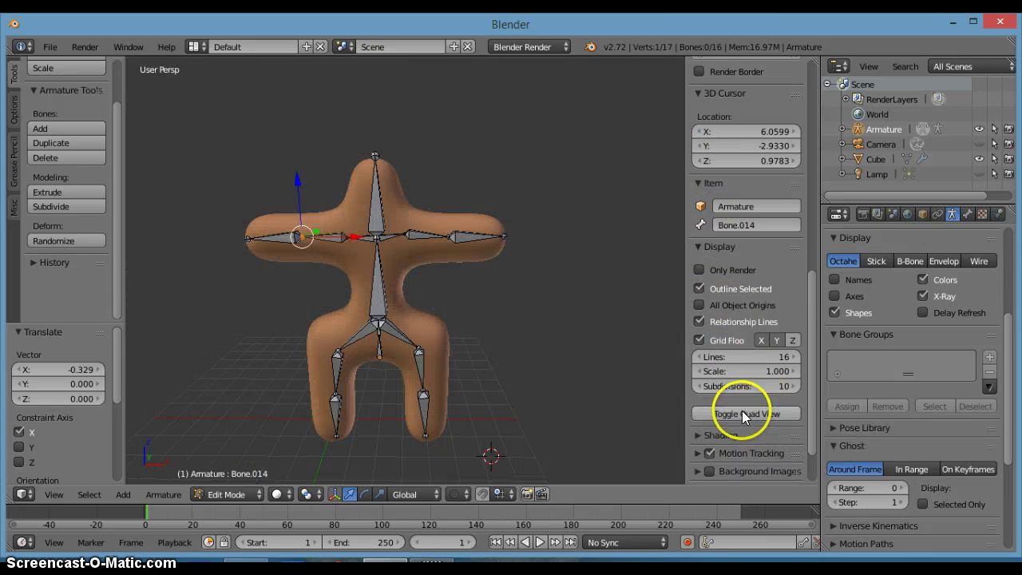
{"action": "key", "text": "n"}
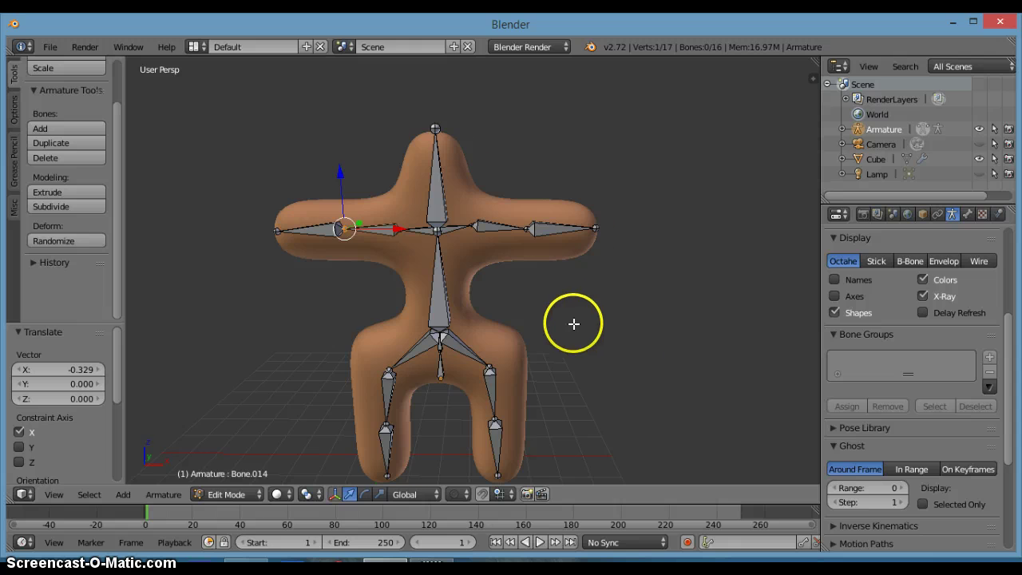
Select the forearm bone of the +X arm and switch the armature to Pose Mode
{"action": "middle_click_drag", "start_coordinate": [572, 322], "coordinate": [655, 386]}
{"action": "middle_click_drag", "start_coordinate": [513, 336], "coordinate": [530, 304]}
{"action": "right_click", "coordinate": [538, 242]}
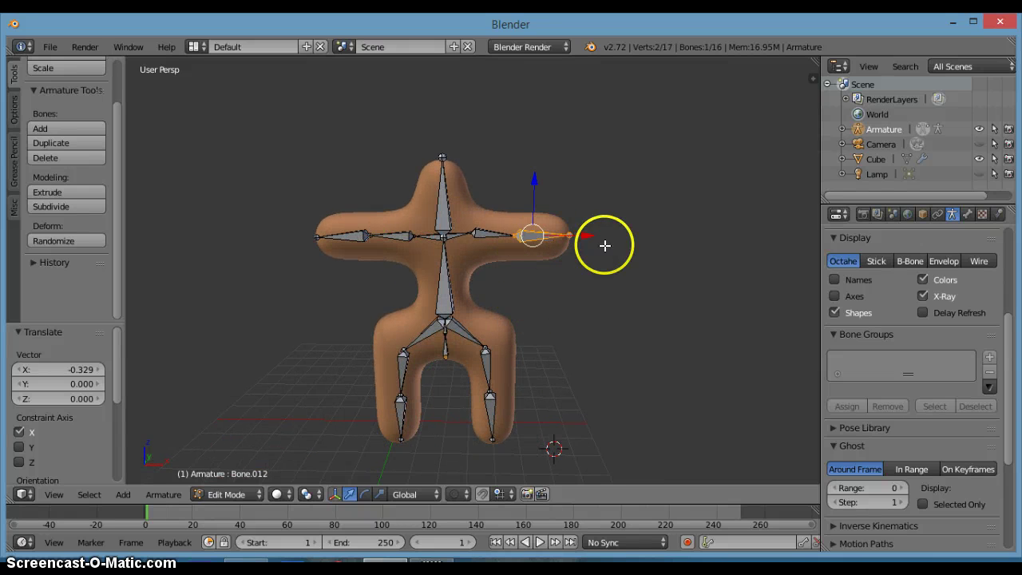
{"action": "key", "text": "Tab"}
{"action": "left_click", "coordinate": [635, 338]}
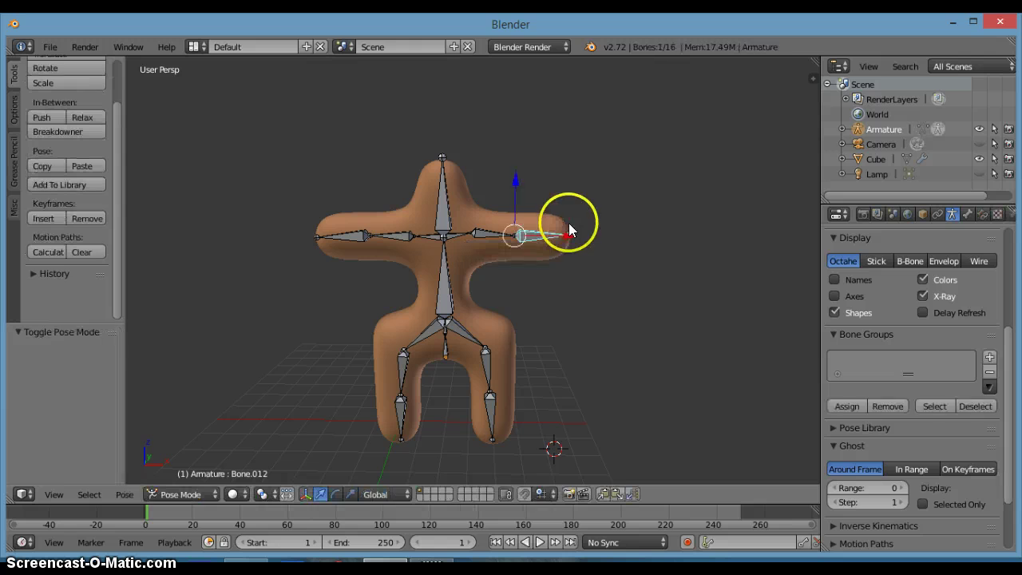
Try rotating the +X forearm, +X upper arm and head bones in Pose Mode, cancelling each rotation
{"action": "key", "text": "r"}
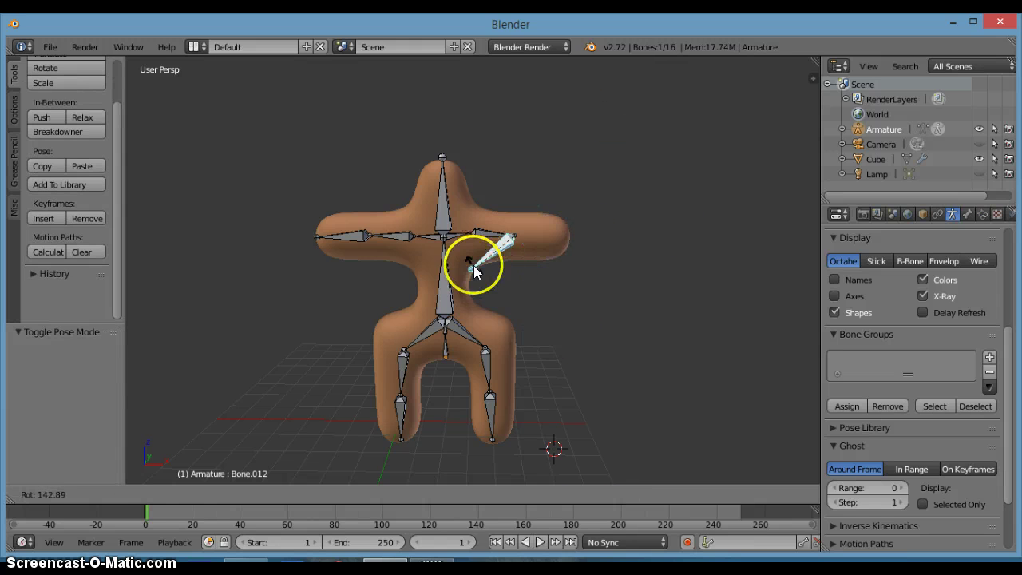
{"action": "right_click", "coordinate": [501, 236]}
{"action": "right_click", "coordinate": [501, 236]}
{"action": "key", "text": "r"}
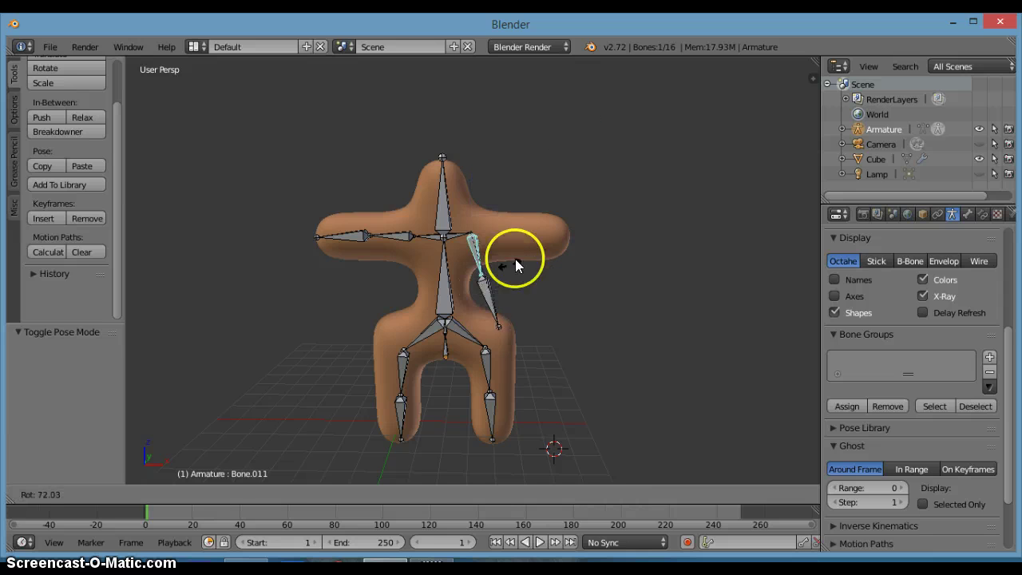
{"action": "right_click", "coordinate": [503, 230]}
{"action": "right_click", "coordinate": [444, 202]}
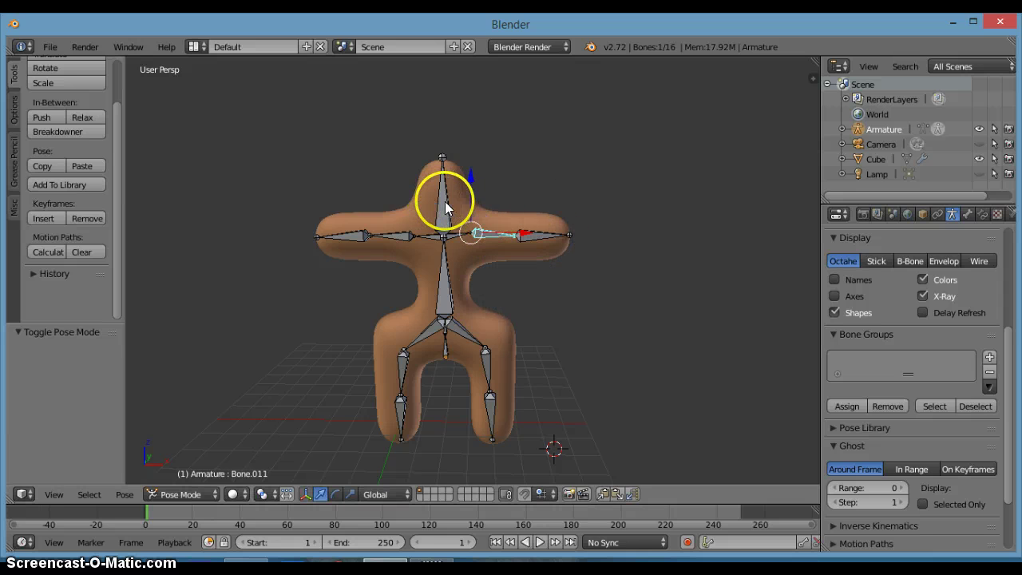
{"action": "key", "text": "r"}
{"action": "right_click", "coordinate": [489, 203]}
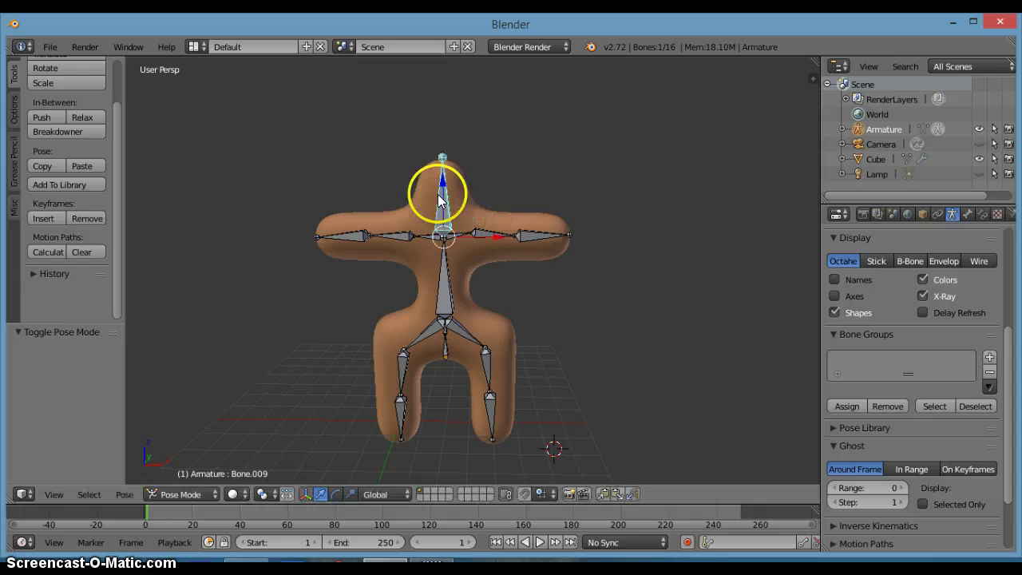
{"action": "scroll", "coordinate": [488, 239], "scroll_direction": "up", "scroll_amount": 2}
{"action": "scroll", "coordinate": [486, 248], "scroll_direction": "down", "scroll_amount": 3}
{"action": "middle_click_drag", "start_coordinate": [617, 309], "coordinate": [517, 234]}
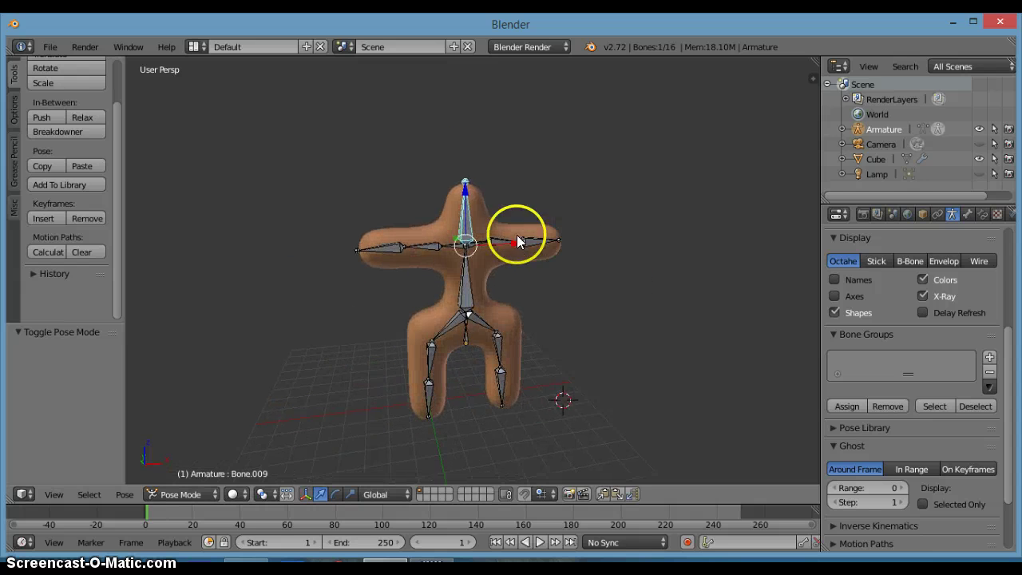
{"action": "mouse_move", "coordinate": [469, 269]}
{"action": "middle_mouse_down"}
{"action": "mouse_move", "coordinate": [623, 349]}
{"action": "mouse_move", "coordinate": [455, 246]}
{"action": "mouse_move", "coordinate": [498, 303]}
{"action": "mouse_move", "coordinate": [492, 297]}
{"action": "mouse_move", "coordinate": [606, 345]}
{"action": "mouse_move", "coordinate": [484, 267]}
{"action": "middle_mouse_up"}
{"action": "scroll", "coordinate": [479, 266], "scroll_direction": "down", "scroll_amount": 2}
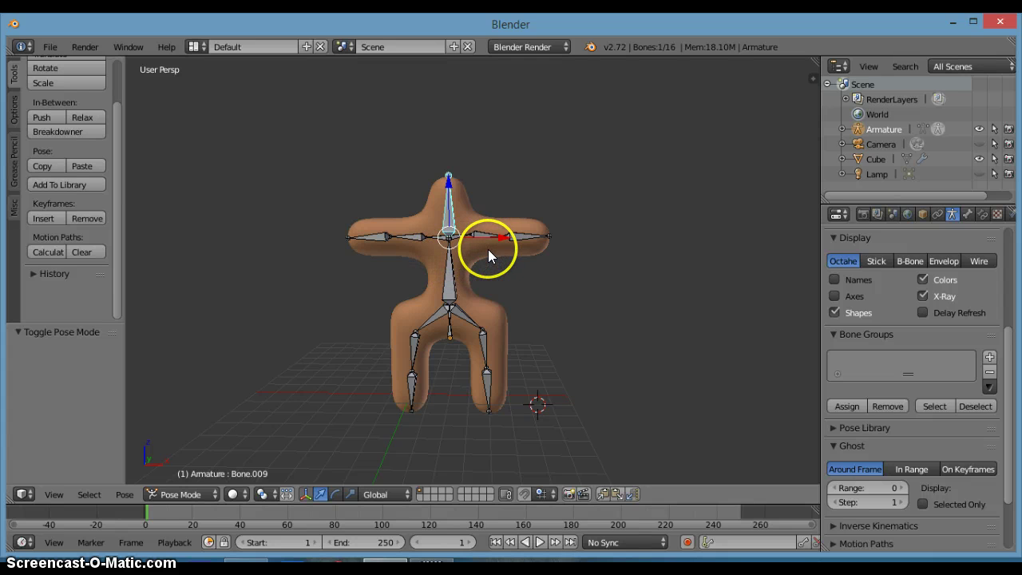
{"action": "scroll", "coordinate": [488, 259], "scroll_direction": "up", "scroll_amount": 2}
{"action": "scroll", "coordinate": [503, 275], "scroll_direction": "up", "scroll_amount": 1}
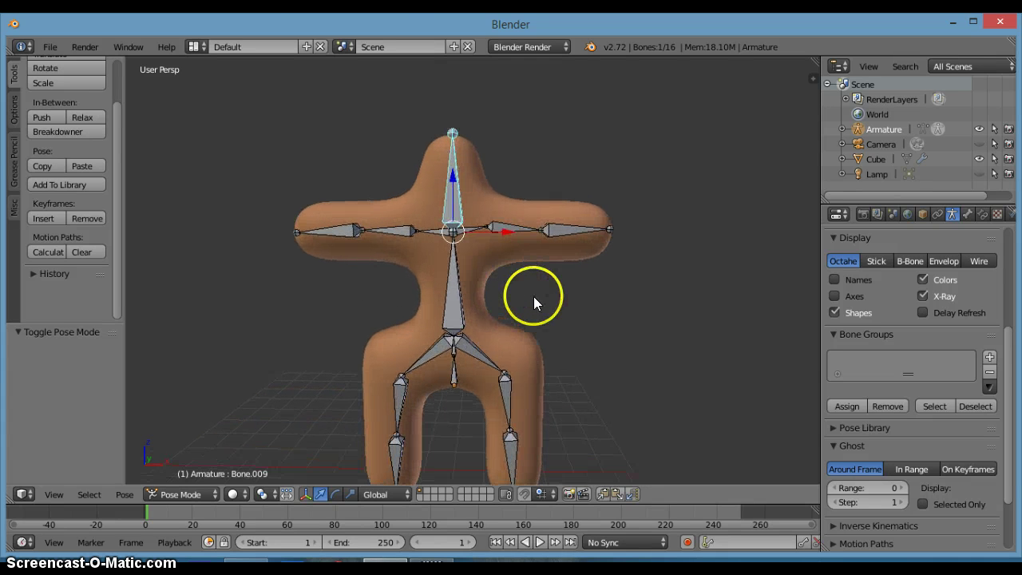
{"action": "scroll", "coordinate": [528, 299], "scroll_direction": "down", "scroll_amount": 2}
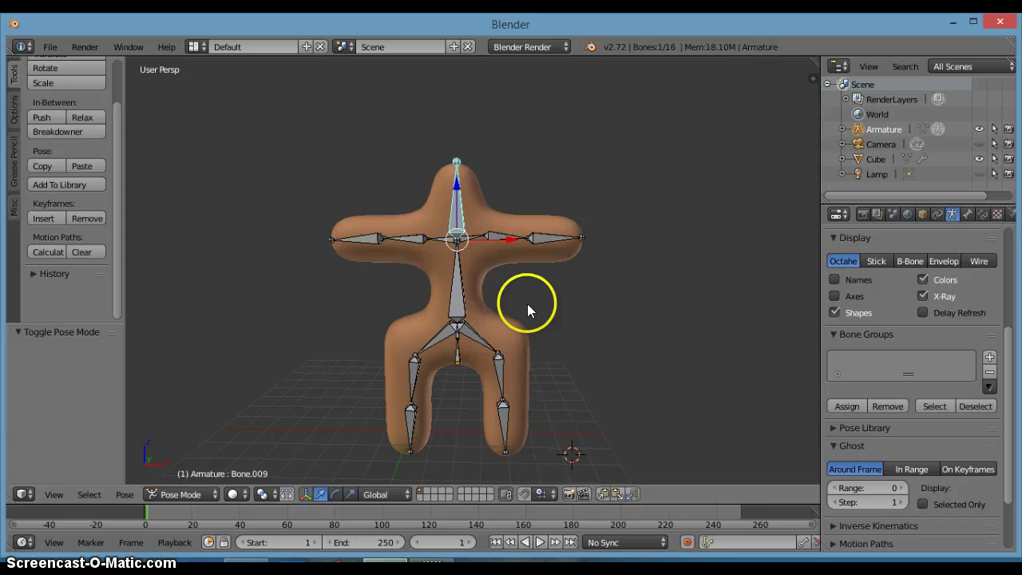
Return to Object Mode and select the character mesh, adding the armature to the selection as the active object
{"action": "key", "text": "Tab"}
{"action": "left_click", "coordinate": [431, 303]}
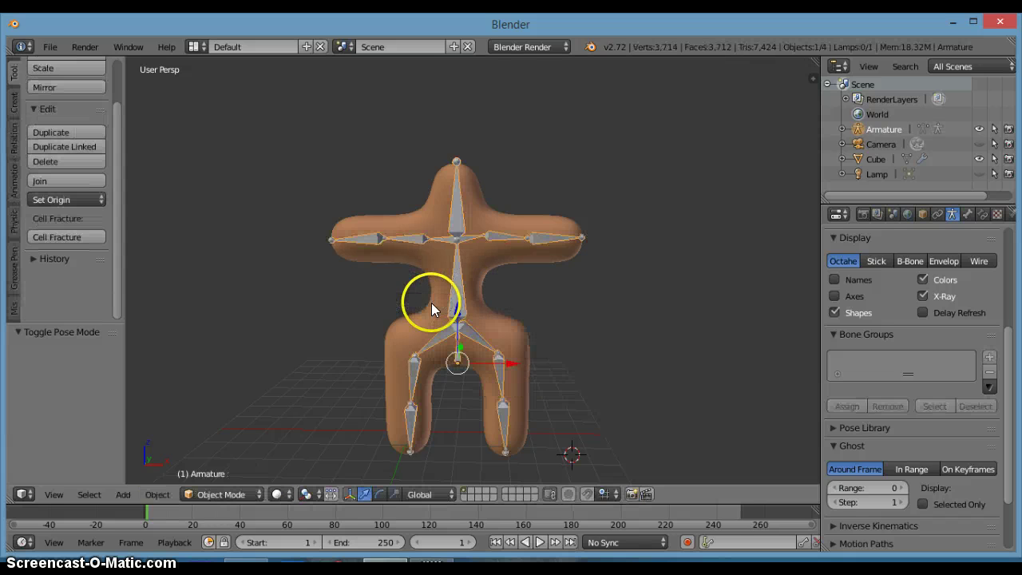
{"action": "right_click", "coordinate": [477, 265]}
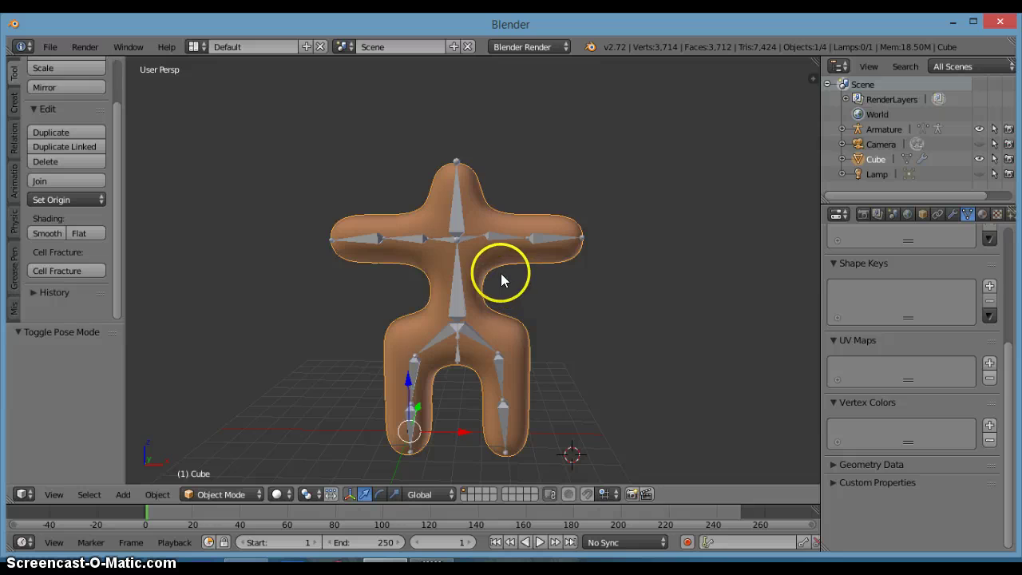
{"action": "right_click", "coordinate": [458, 291], "text": "shift"}
{"action": "mouse_move", "coordinate": [573, 306]}
{"action": "middle_mouse_down"}
{"action": "mouse_move", "coordinate": [456, 324]}
{"action": "mouse_move", "coordinate": [571, 317]}
{"action": "middle_mouse_up"}
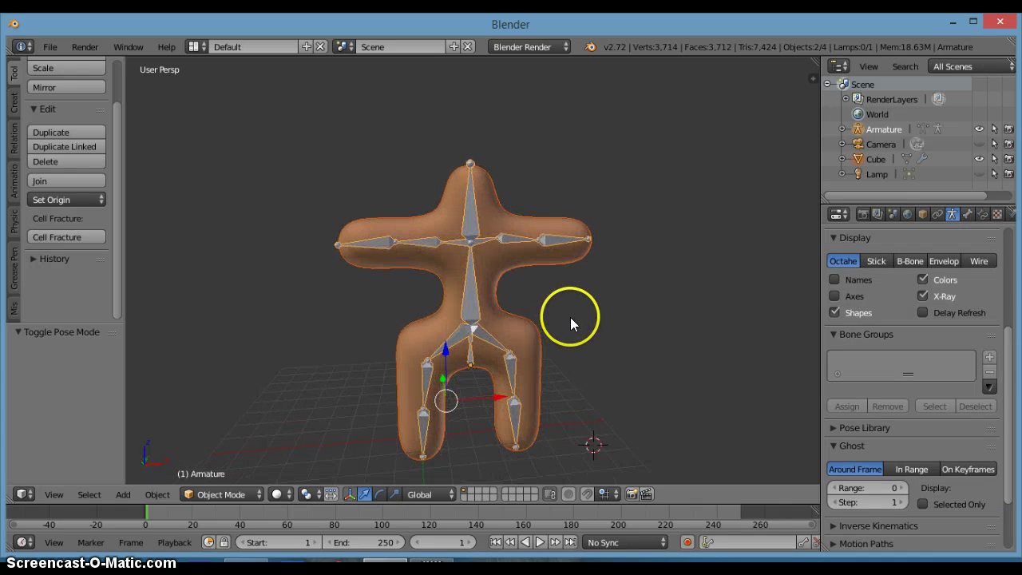
{"action": "right_click", "coordinate": [881, 129]}
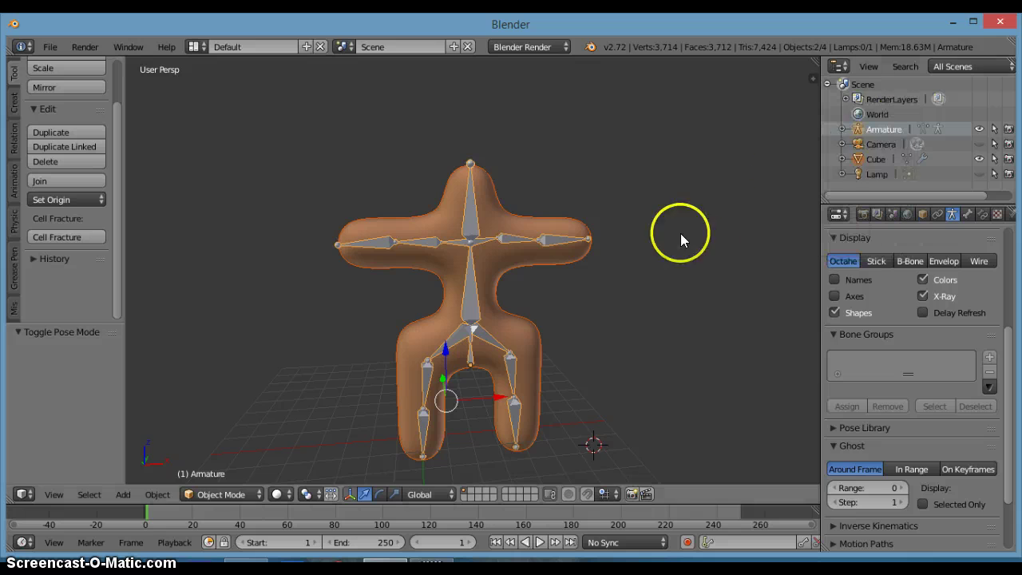
{"action": "left_click", "coordinate": [879, 131]}
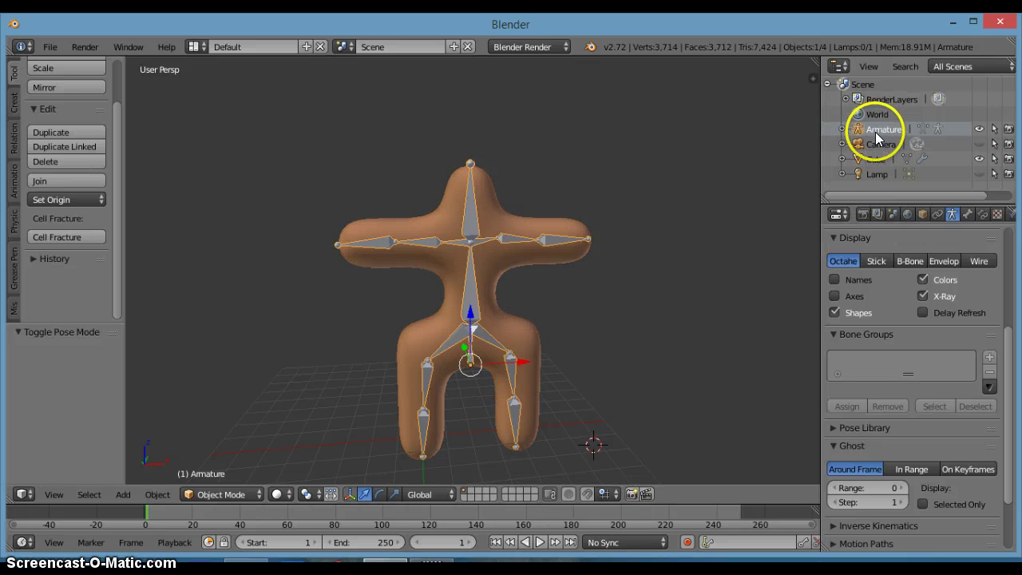
{"action": "middle_click_drag", "start_coordinate": [723, 228], "coordinate": [703, 243]}
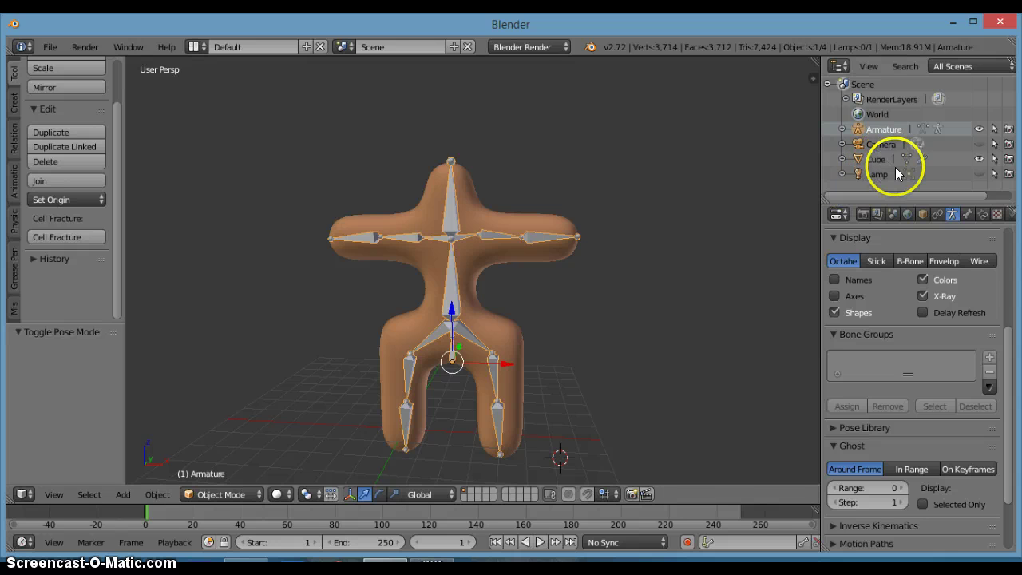
{"action": "left_click", "coordinate": [879, 160], "text": "ctrl"}
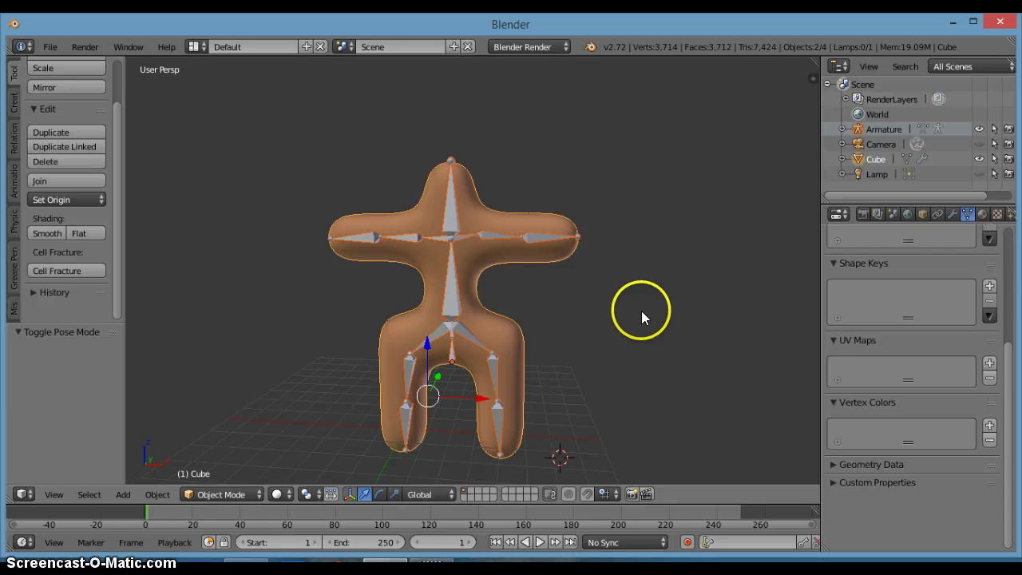
{"action": "middle_click_drag", "start_coordinate": [641, 317], "coordinate": [651, 350]}
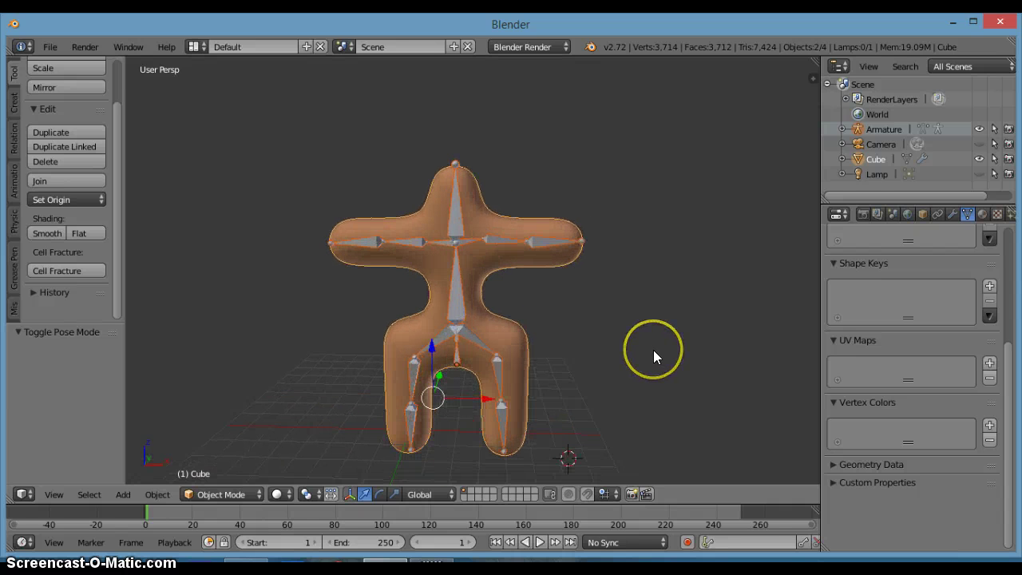
{"action": "key", "text": "ctrl+p"}
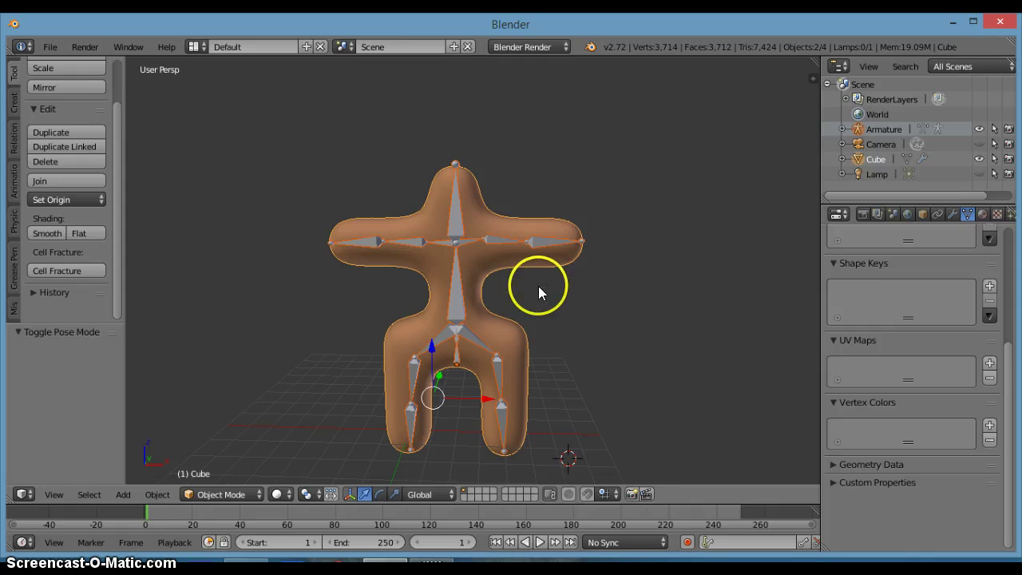
Select the character mesh, add the armature as the active object, and parent the mesh using Armature Deform With Automatic Weights
{"action": "right_click", "coordinate": [524, 262]}
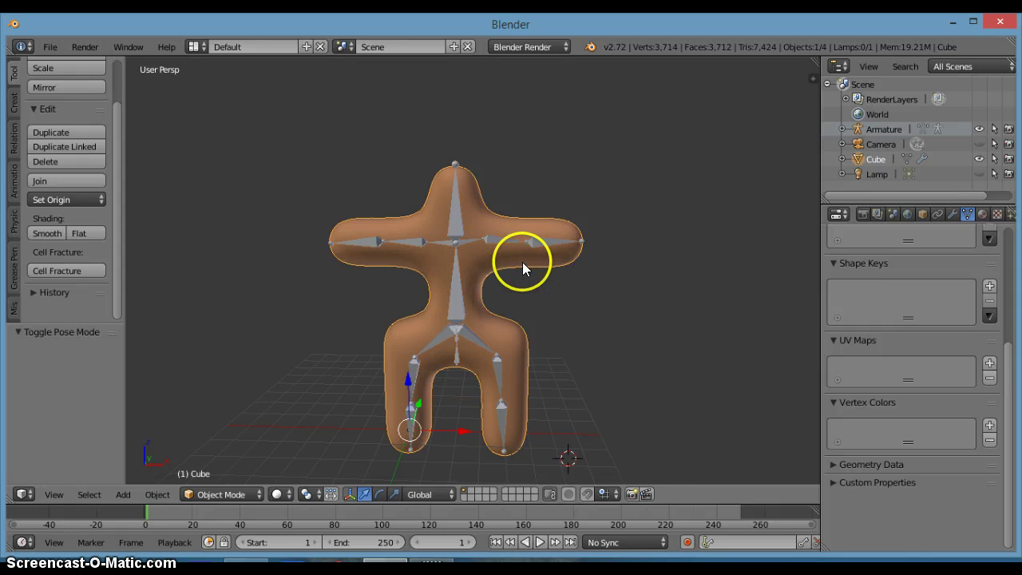
{"action": "right_click", "coordinate": [457, 284], "text": "shift"}
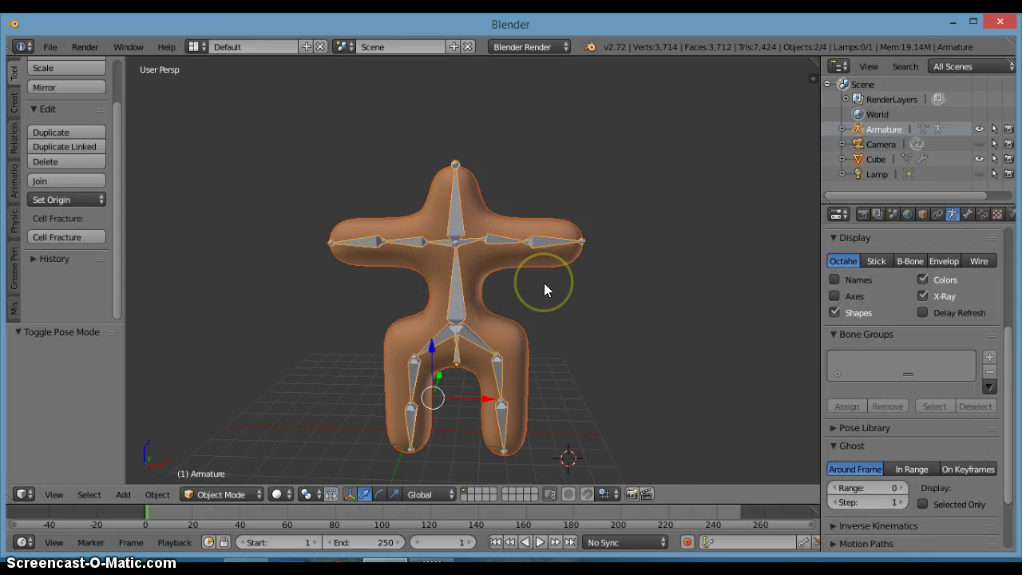
{"action": "key", "text": "ctrl+p"}
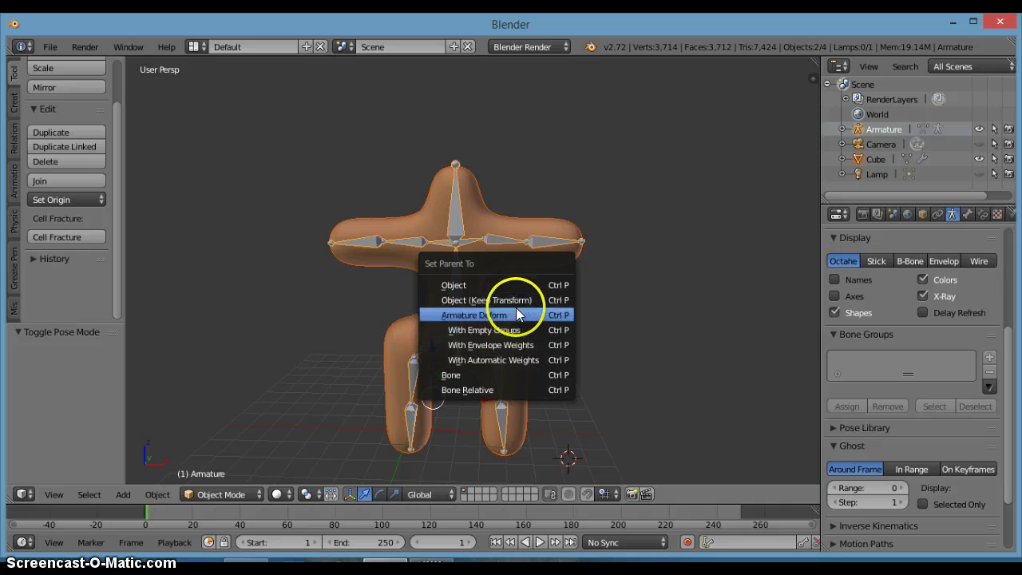
{"action": "left_click", "coordinate": [535, 360]}
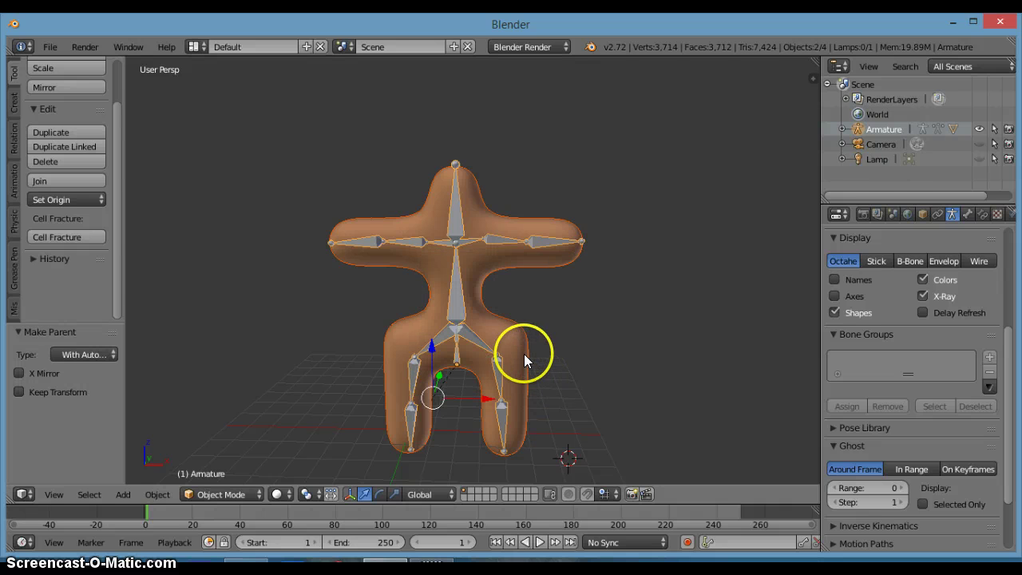
Select only the armature and switch it to Pose Mode
{"action": "middle_click_drag", "start_coordinate": [527, 356], "coordinate": [503, 218]}
{"action": "right_click", "coordinate": [539, 235]}
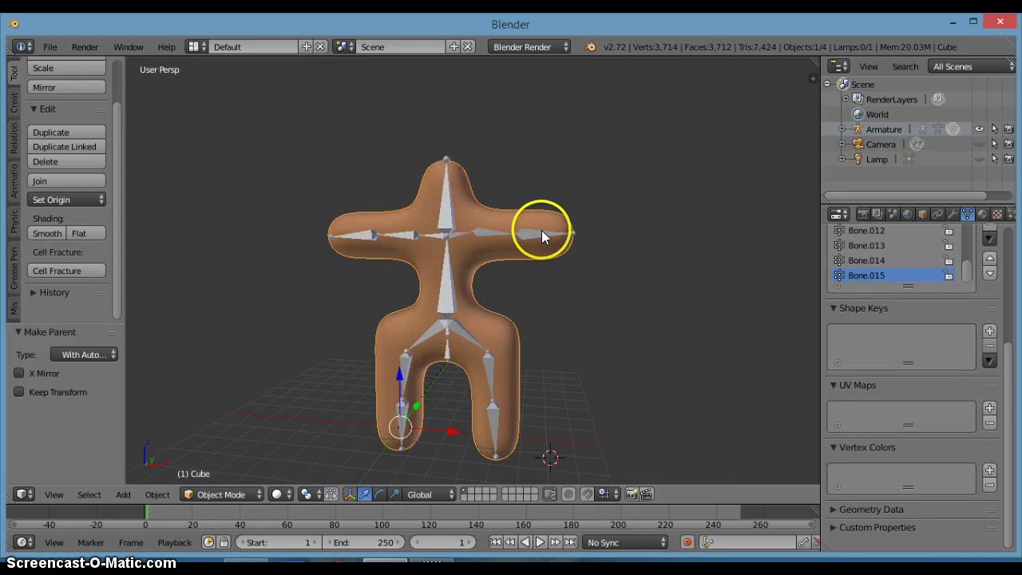
{"action": "right_click", "coordinate": [531, 232]}
{"action": "key", "text": "ctrl+Tab"}
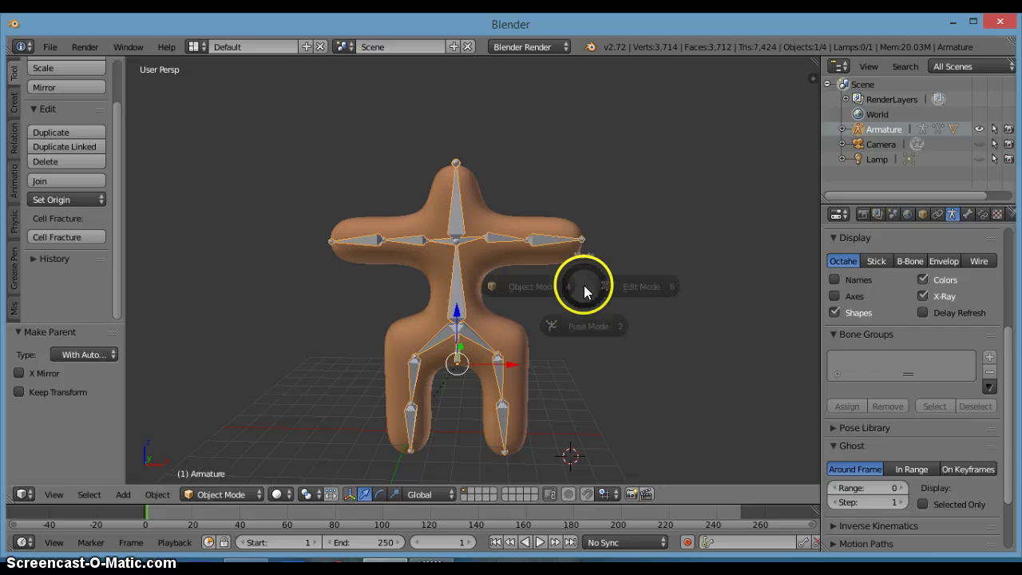
{"action": "left_click", "coordinate": [586, 375]}
Try rotating the +X forearm bone in front view to test the mesh deformation, cancelling the rotation
{"action": "scroll", "coordinate": [569, 287], "scroll_direction": "up", "scroll_amount": 3}
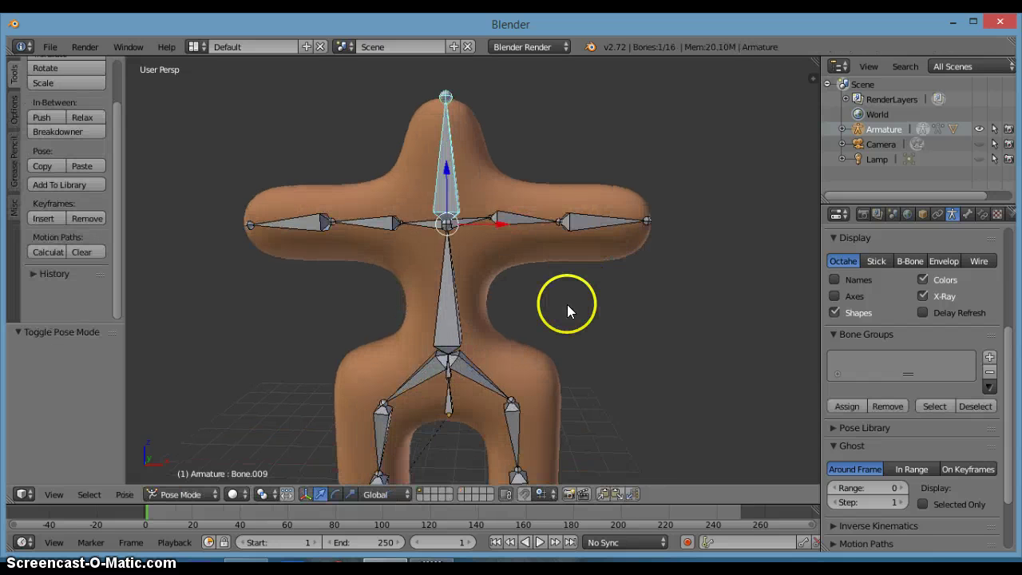
{"action": "scroll", "coordinate": [563, 307], "scroll_direction": "down", "scroll_amount": 2}
{"action": "right_click", "coordinate": [577, 262]}
{"action": "middle_click_drag", "start_coordinate": [578, 262], "coordinate": [574, 271]}
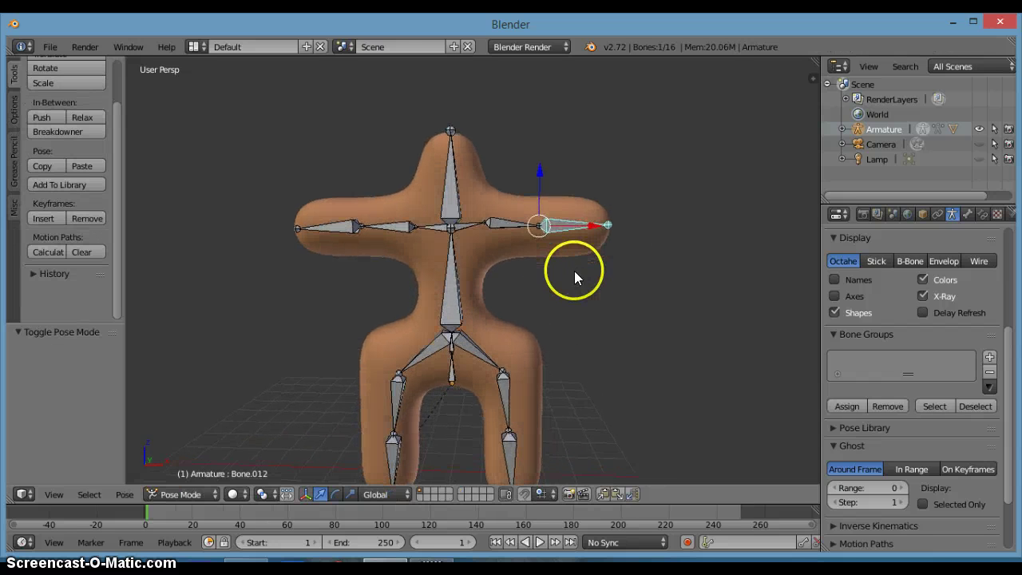
{"action": "key", "text": "KP_1"}
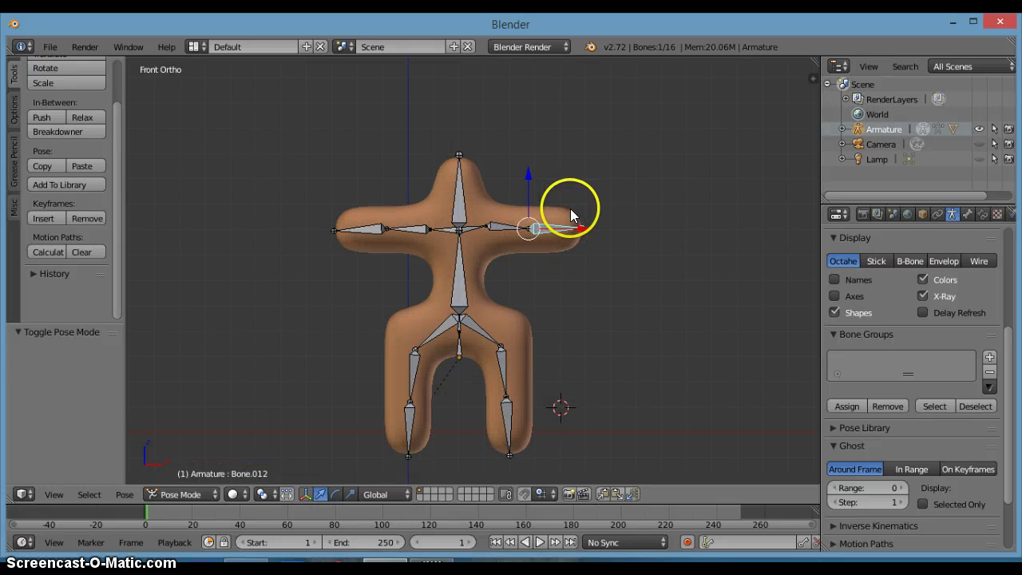
{"action": "key", "text": "r"}
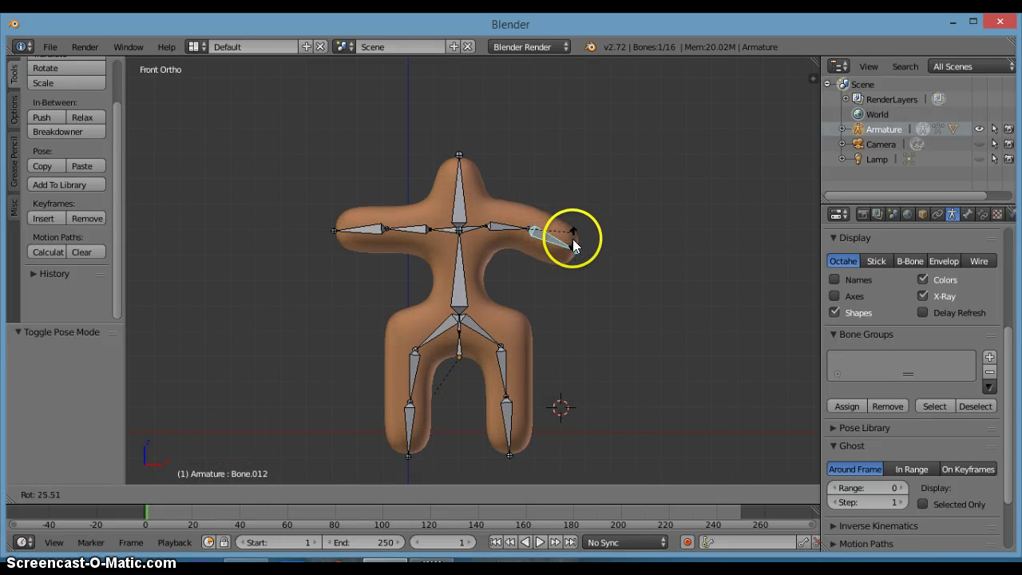
{"action": "right_click", "coordinate": [569, 162]}
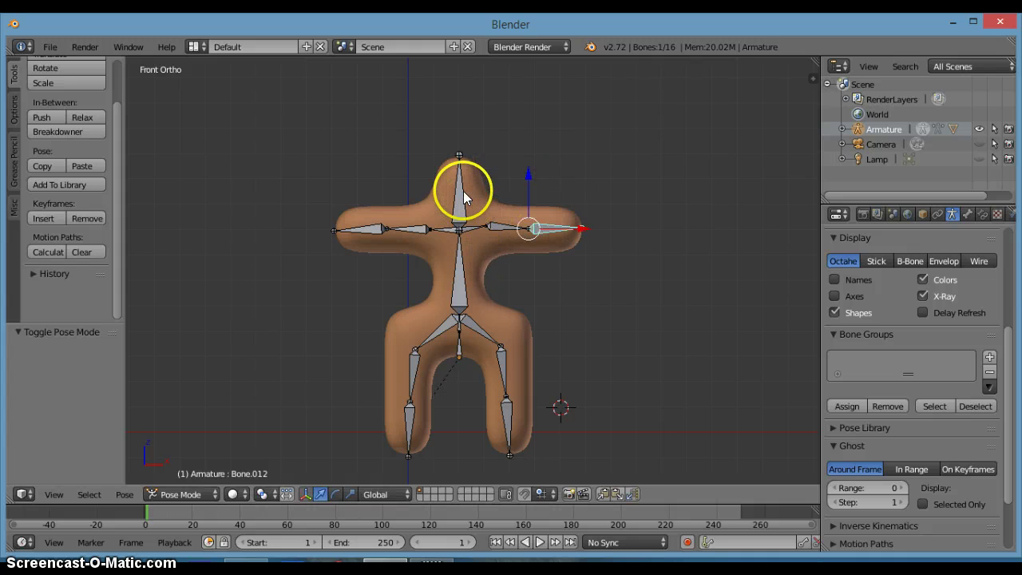
Try rotating the head bone and the spine bone in front view, cancelling each rotation
{"action": "right_click", "coordinate": [464, 195]}
{"action": "key", "text": "r"}
{"action": "right_click", "coordinate": [441, 185]}
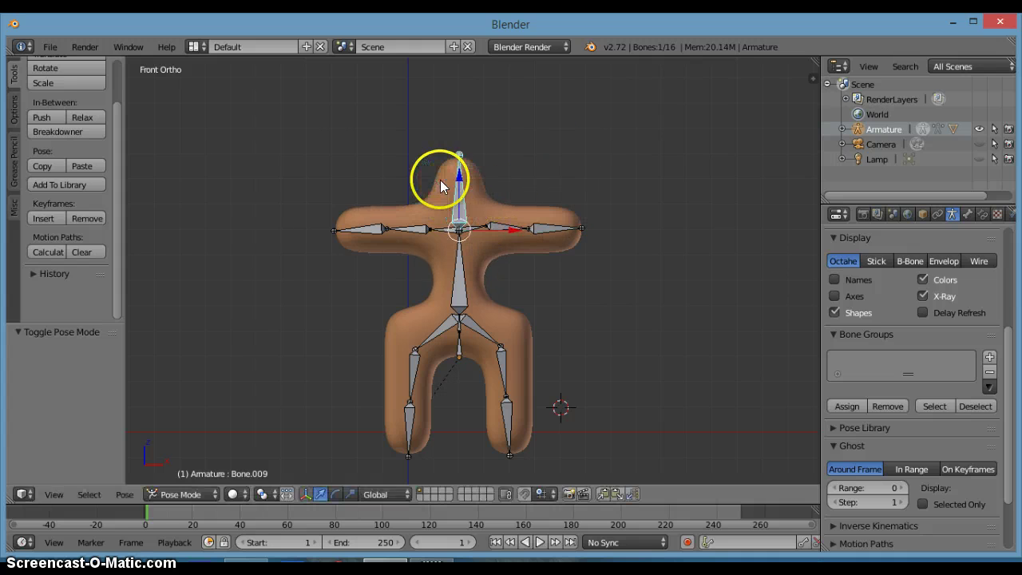
{"action": "right_click", "coordinate": [457, 274]}
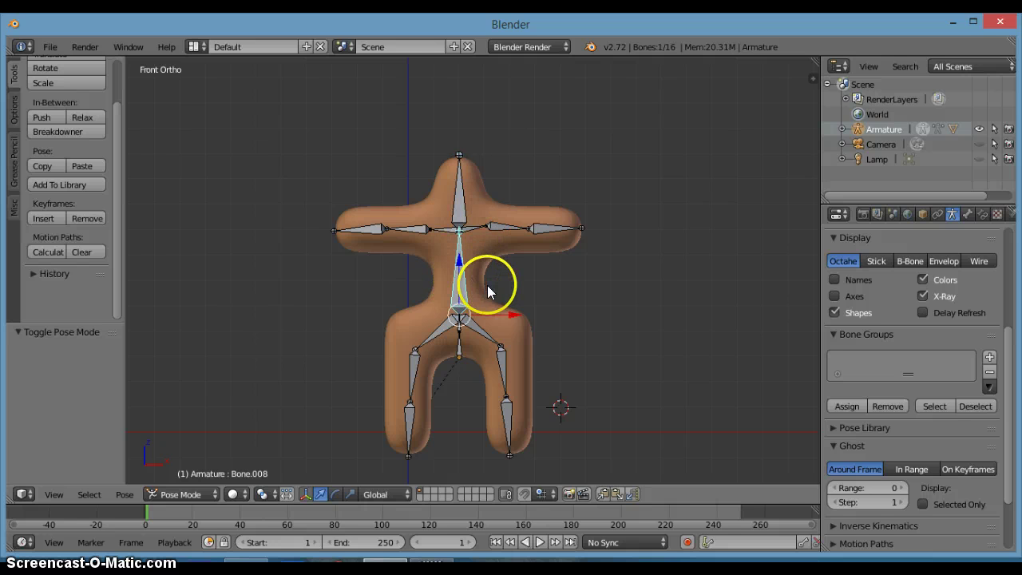
{"action": "key", "text": "r"}
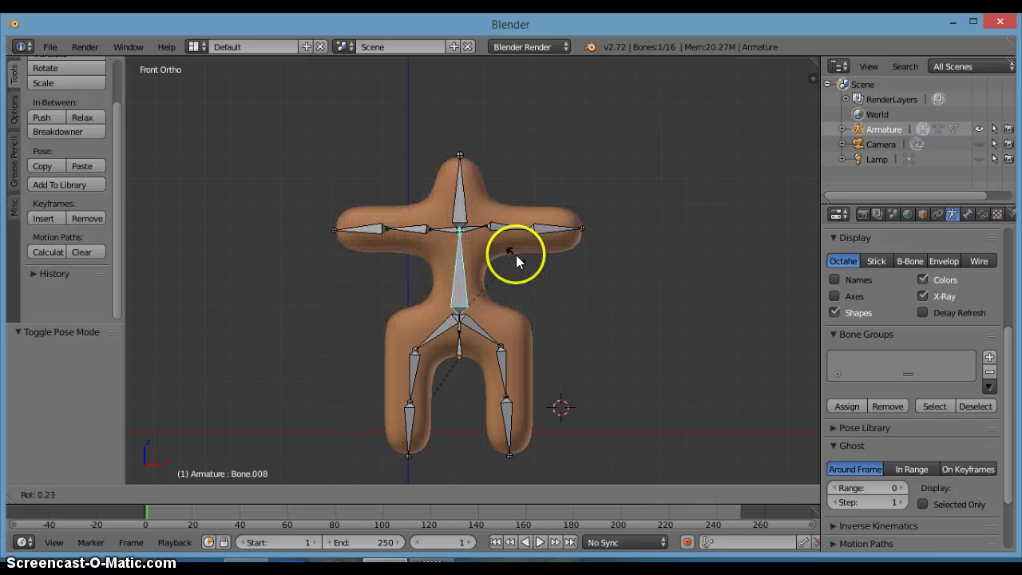
{"action": "right_click", "coordinate": [516, 255]}
{"action": "middle_click_drag", "start_coordinate": [523, 343], "coordinate": [647, 419]}
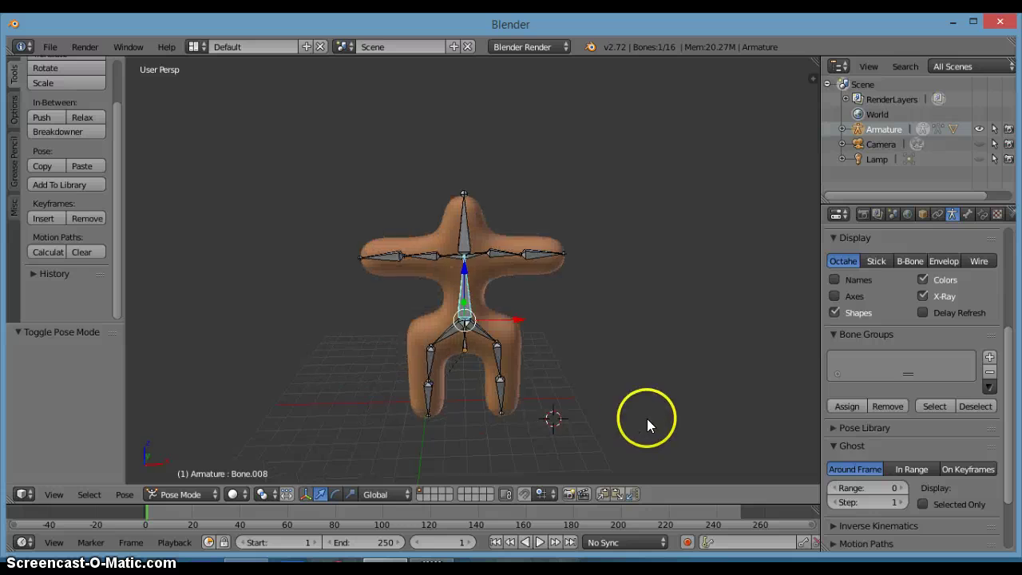
{"action": "scroll", "coordinate": [647, 419], "scroll_direction": "up", "scroll_amount": 3}
{"action": "scroll", "coordinate": [623, 403], "scroll_direction": "down", "scroll_amount": 4}
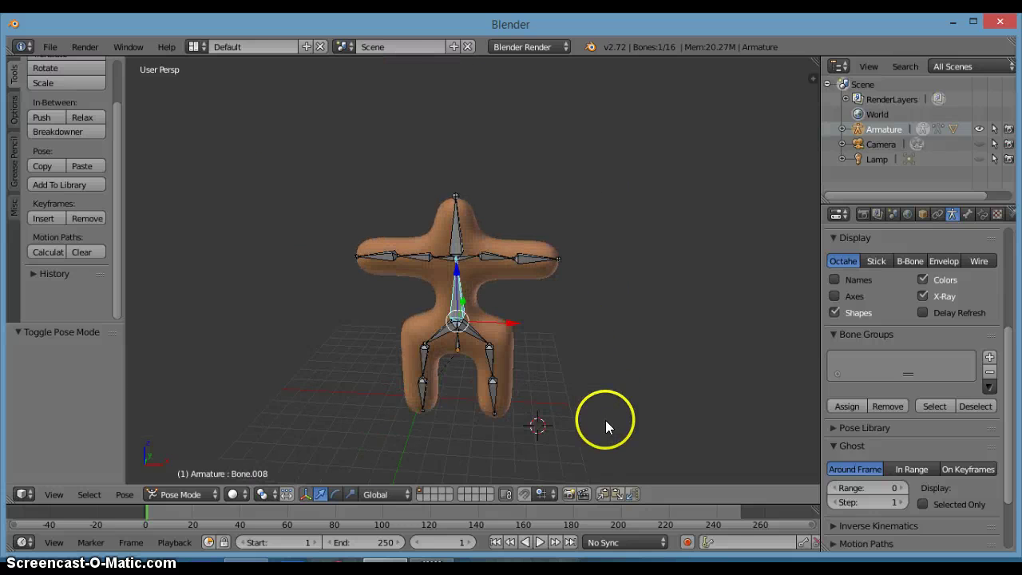
{"action": "scroll", "coordinate": [605, 417], "scroll_direction": "up", "scroll_amount": 3}
{"action": "scroll", "coordinate": [603, 416], "scroll_direction": "down", "scroll_amount": 3}
{"action": "middle_click_drag", "start_coordinate": [603, 416], "coordinate": [602, 390]}
{"action": "scroll", "coordinate": [612, 404], "scroll_direction": "up", "scroll_amount": 3}
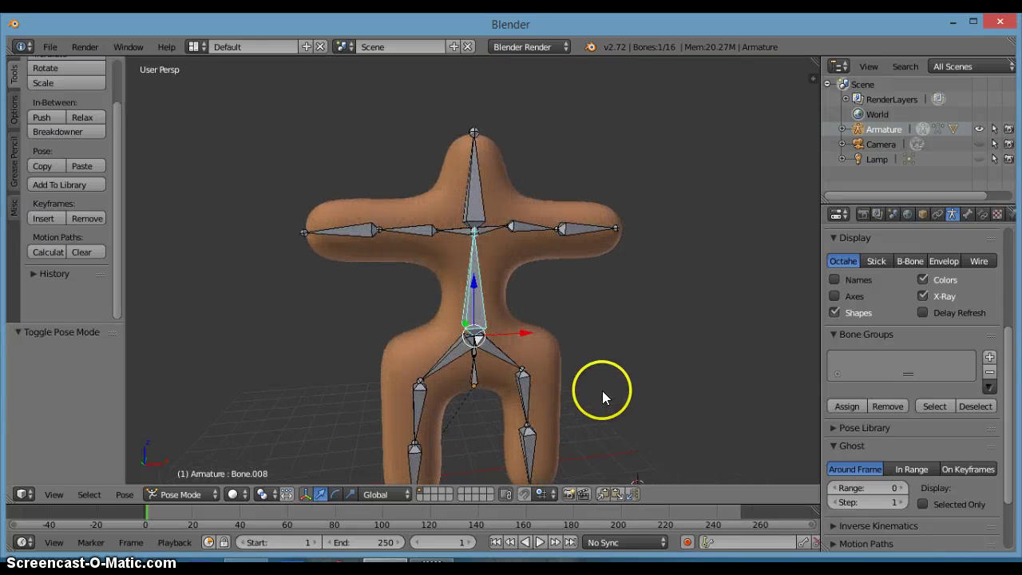
{"action": "key", "text": "KP_1"}
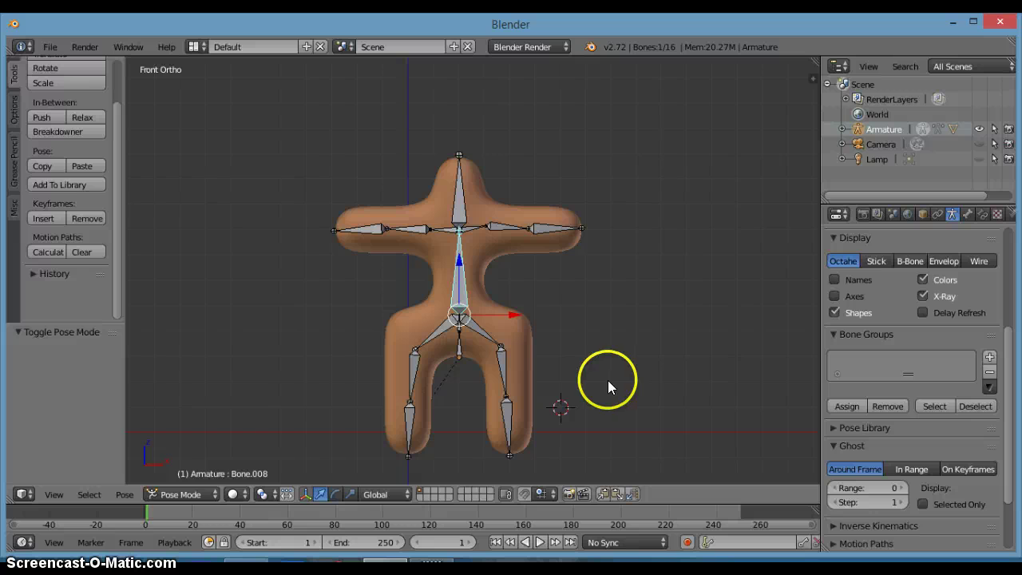
{"action": "middle_click_drag", "start_coordinate": [536, 325], "coordinate": [593, 383]}
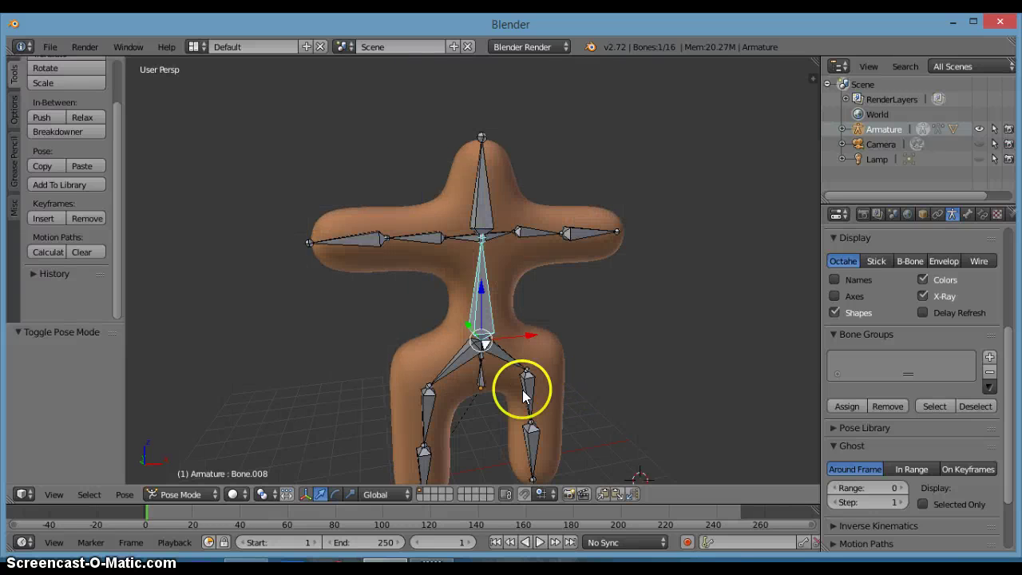